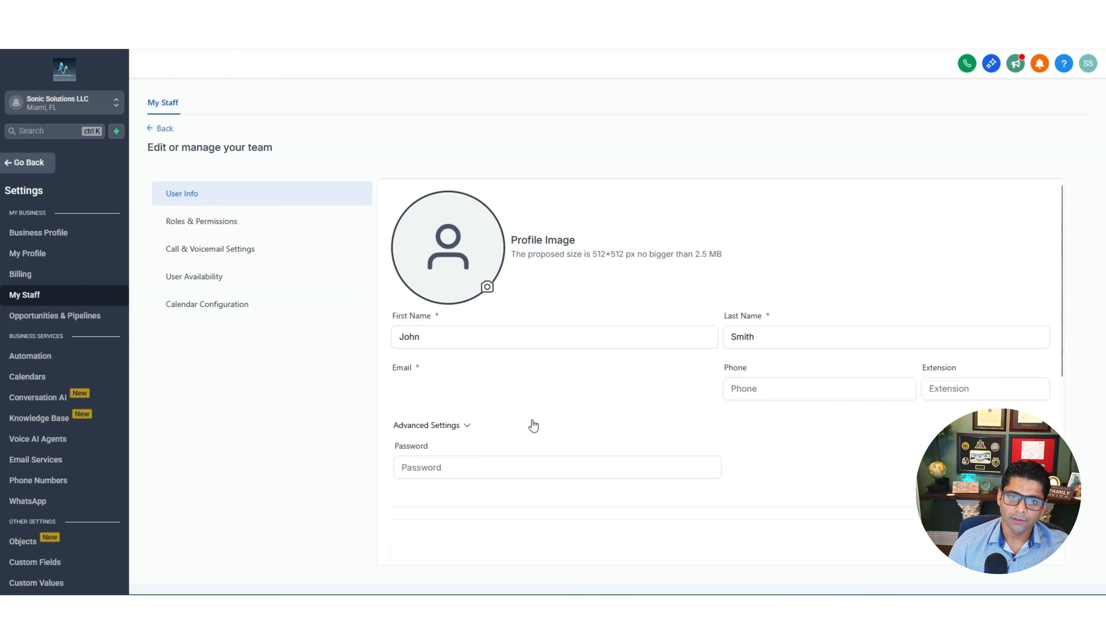
# Collapse Advanced Settings, leave the Calendar field unassigned, and open Roles & Permissions
pyautogui.click(531, 420)
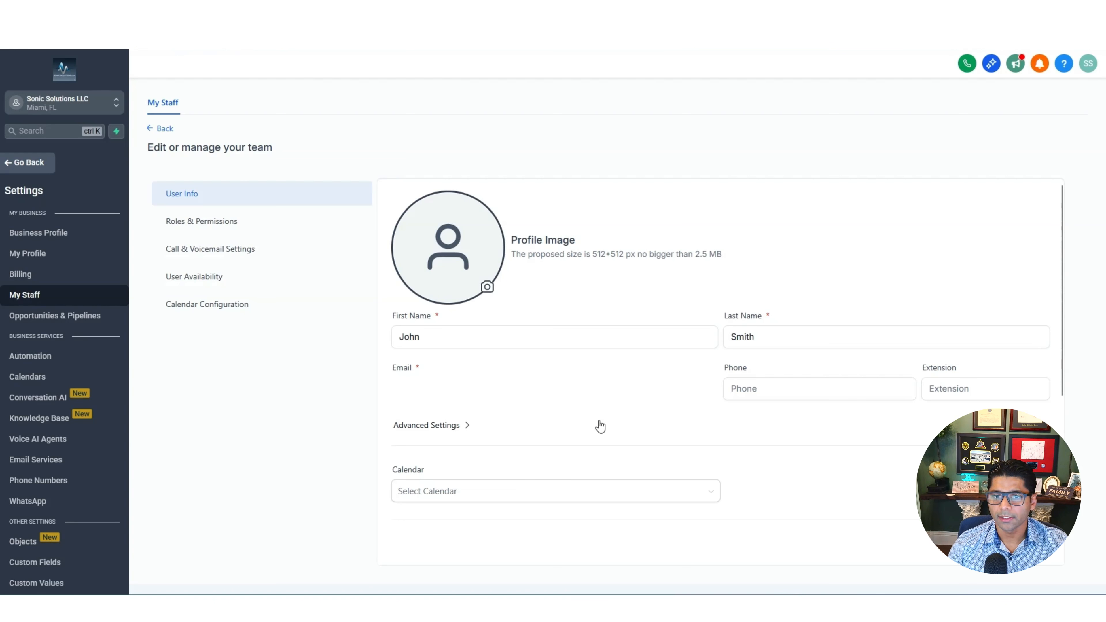
pyautogui.scroll(-4, 600, 425)
pyautogui.click(712, 299)
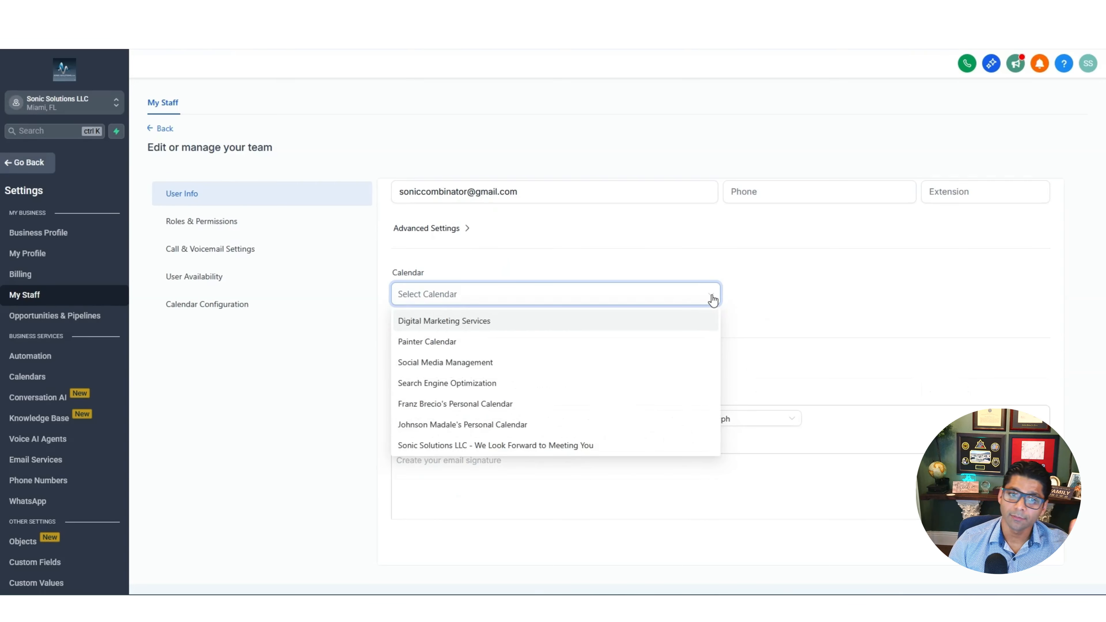
pyautogui.click(779, 303)
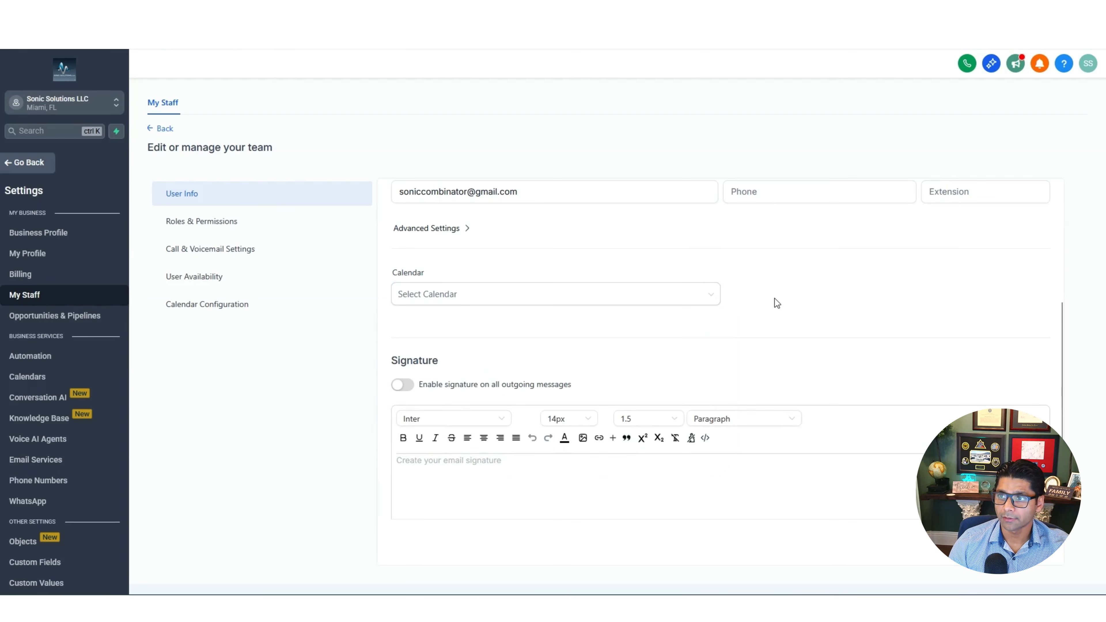
pyautogui.scroll(4, 783, 324)
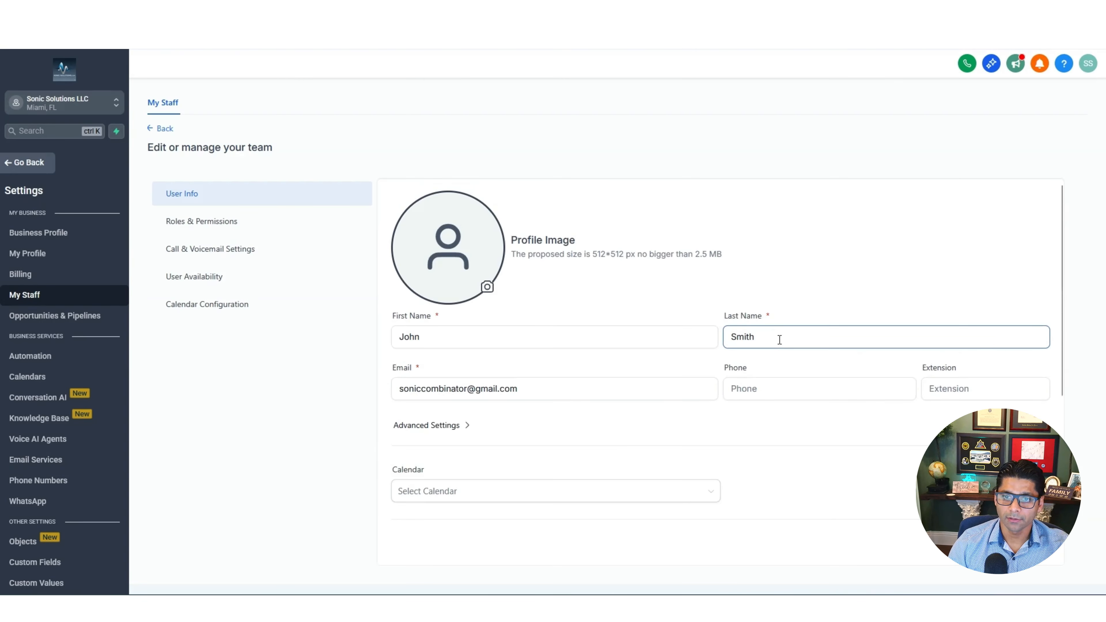
pyautogui.scroll(-5, 780, 339)
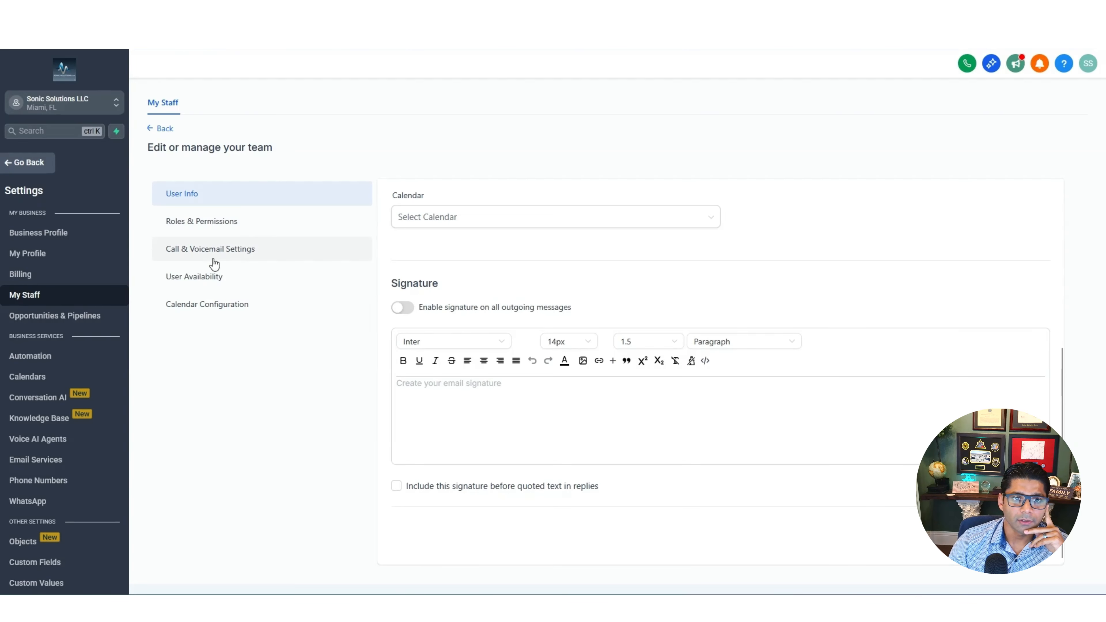
pyautogui.click(207, 231)
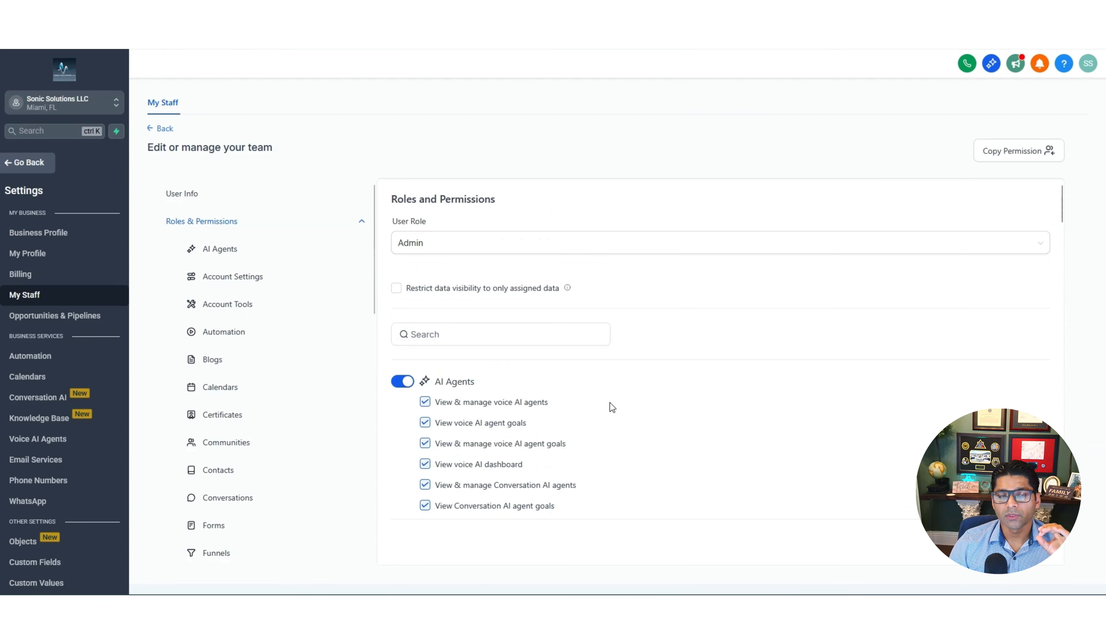
# Toggle View & manage blogs off and back on while reviewing all Admin permissions
pyautogui.scroll(-5, 610, 395)
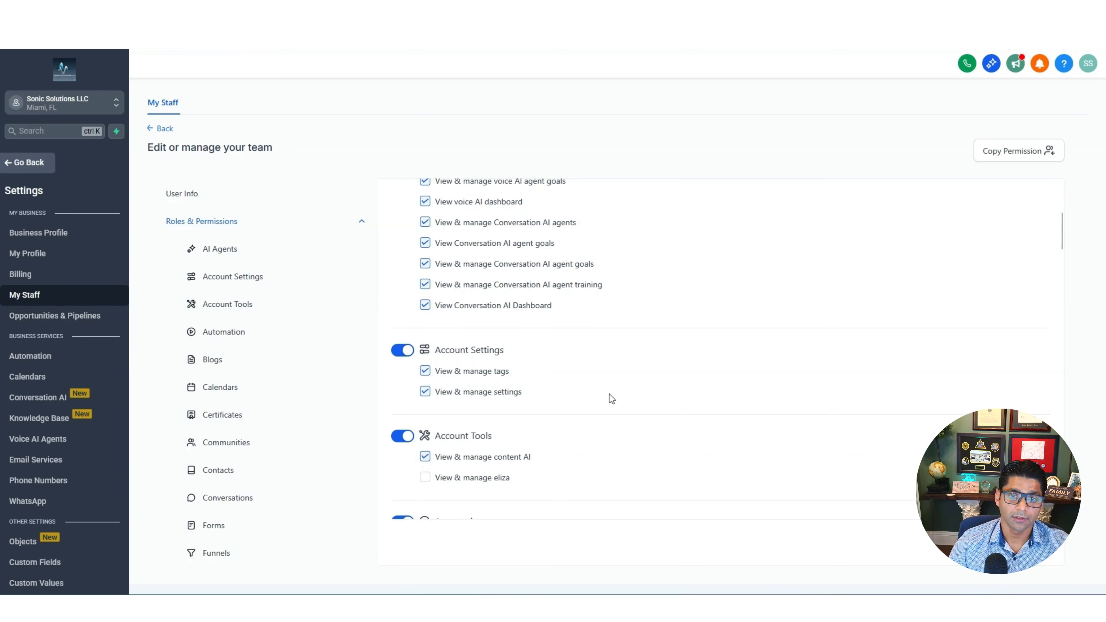
pyautogui.scroll(-1, 609, 394)
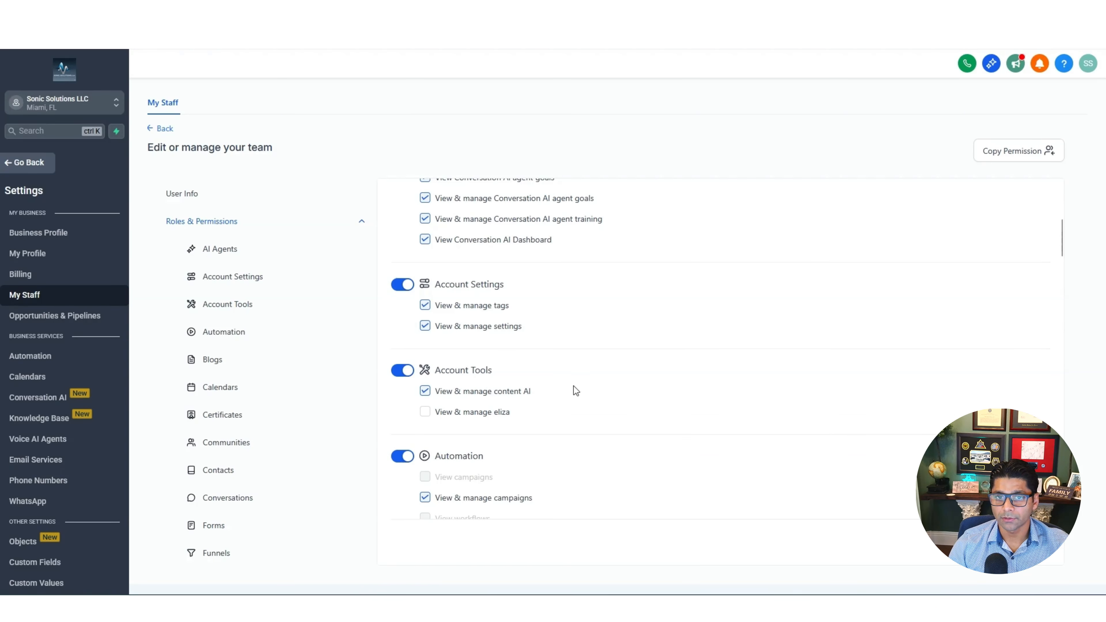
pyautogui.scroll(-2, 574, 385)
pyautogui.scroll(-2, 573, 385)
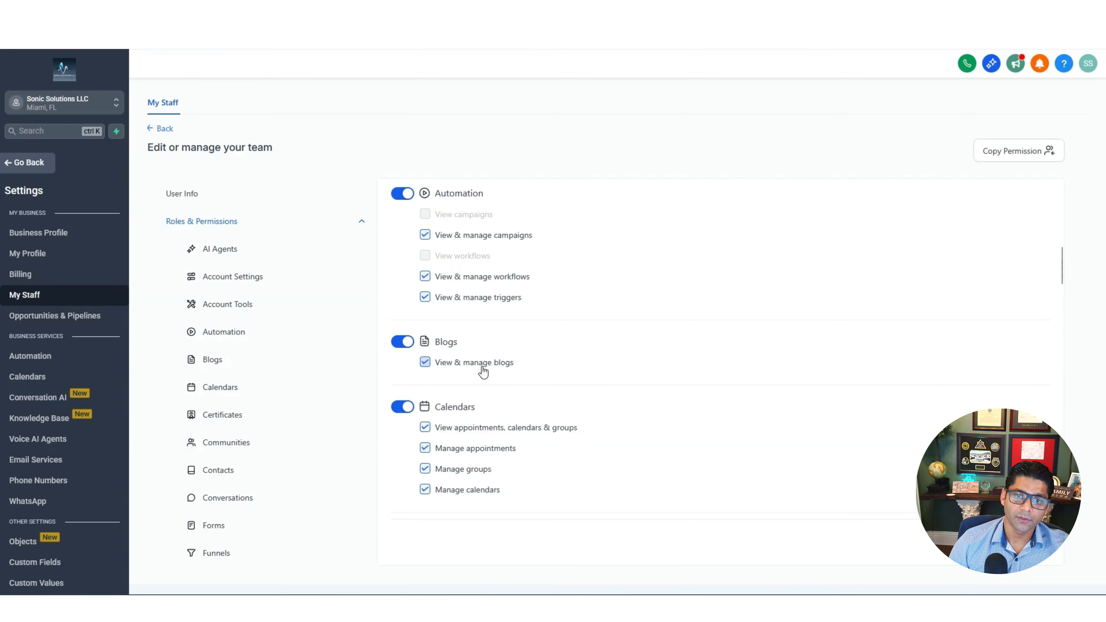
pyautogui.click(425, 364)
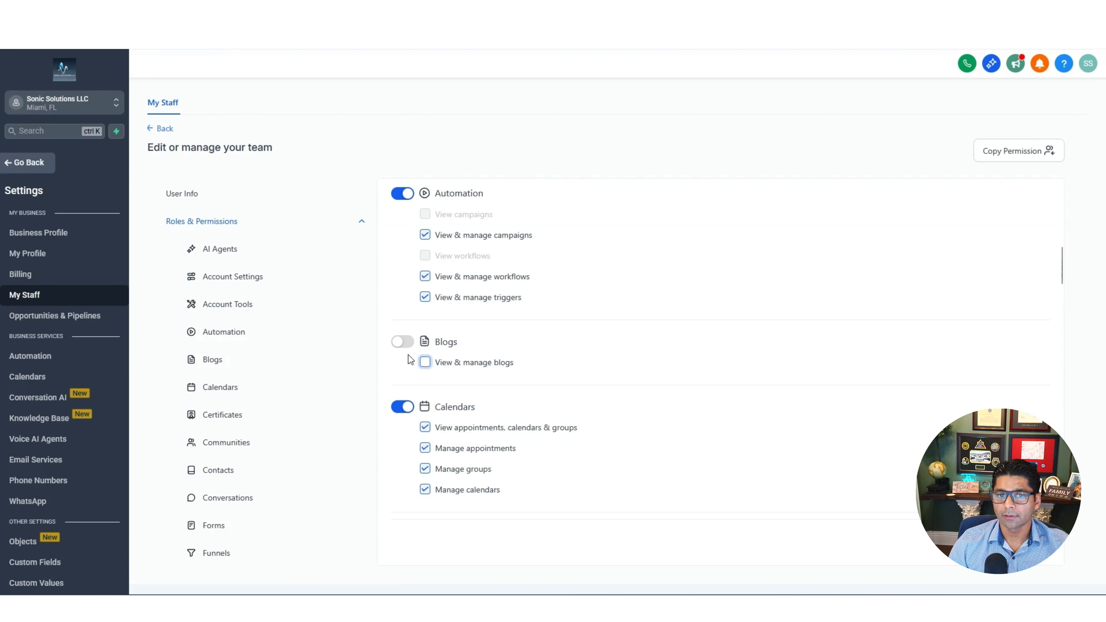
pyautogui.click(425, 364)
pyautogui.scroll(-10, 593, 384)
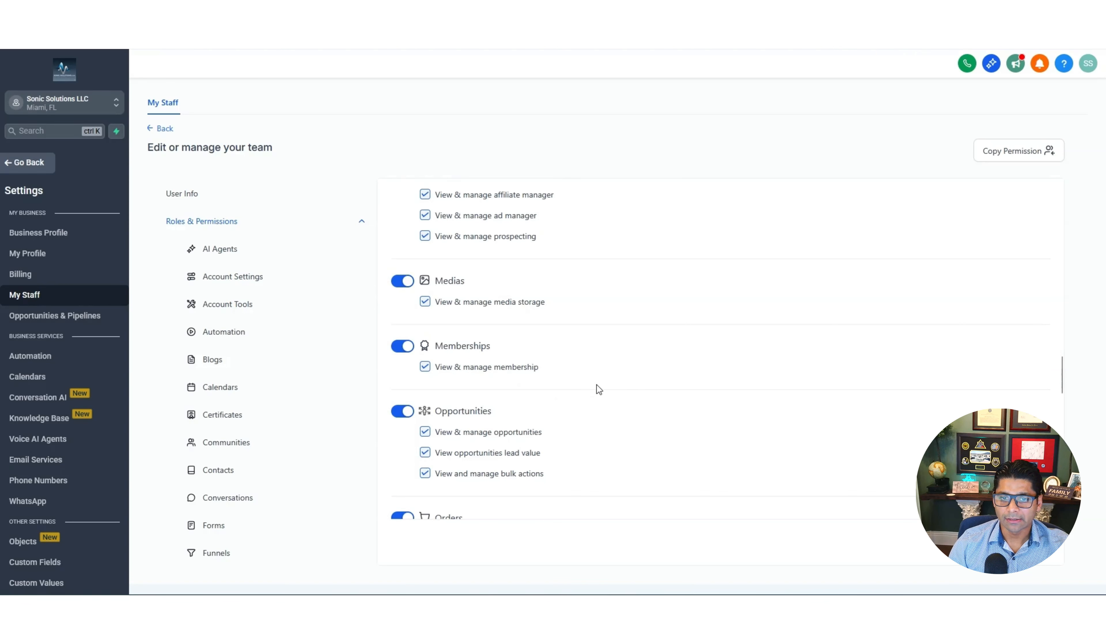
pyautogui.scroll(-15, 597, 385)
pyautogui.scroll(-20, 596, 384)
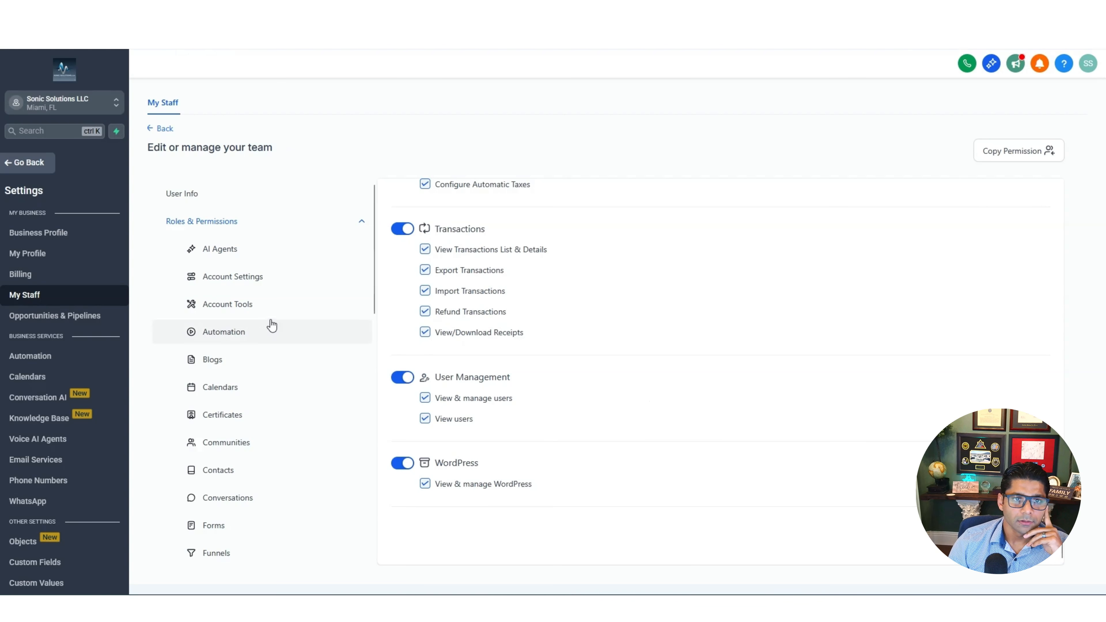
pyautogui.scroll(-10, 265, 512)
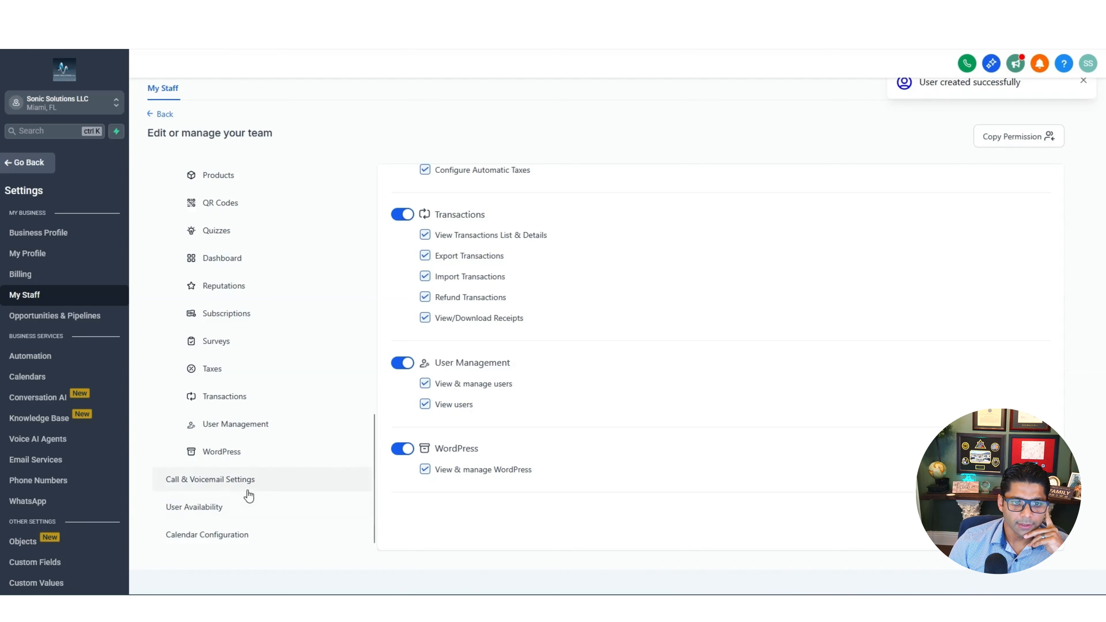
# Keep Web App as the Ring All channel in Call & Voicemail, save, and open User Availability
pyautogui.click(228, 487)
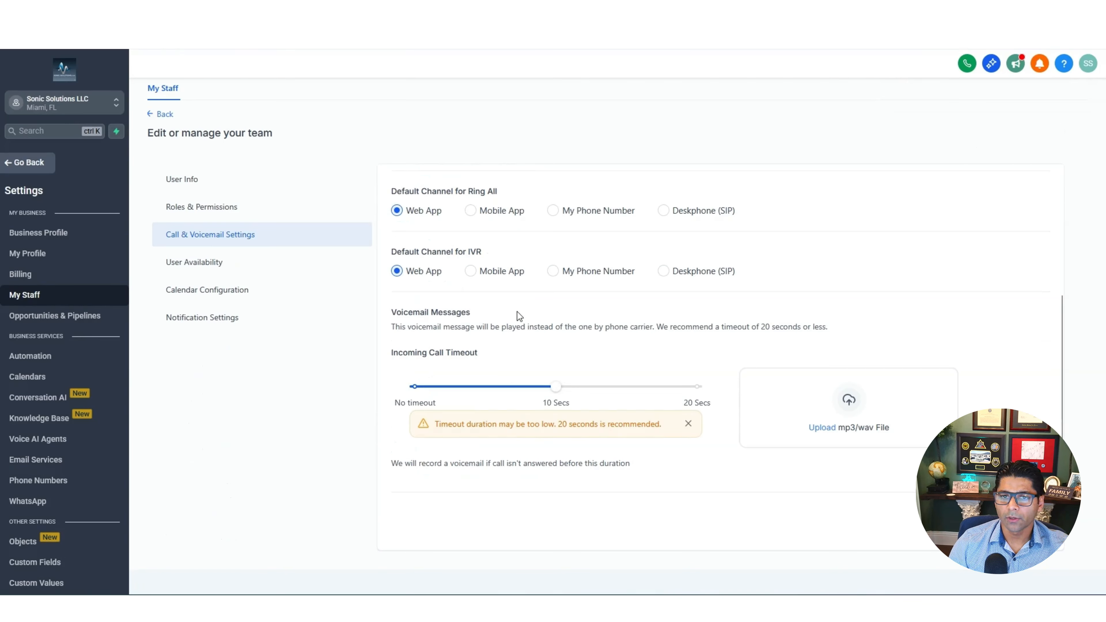
pyautogui.click(471, 211)
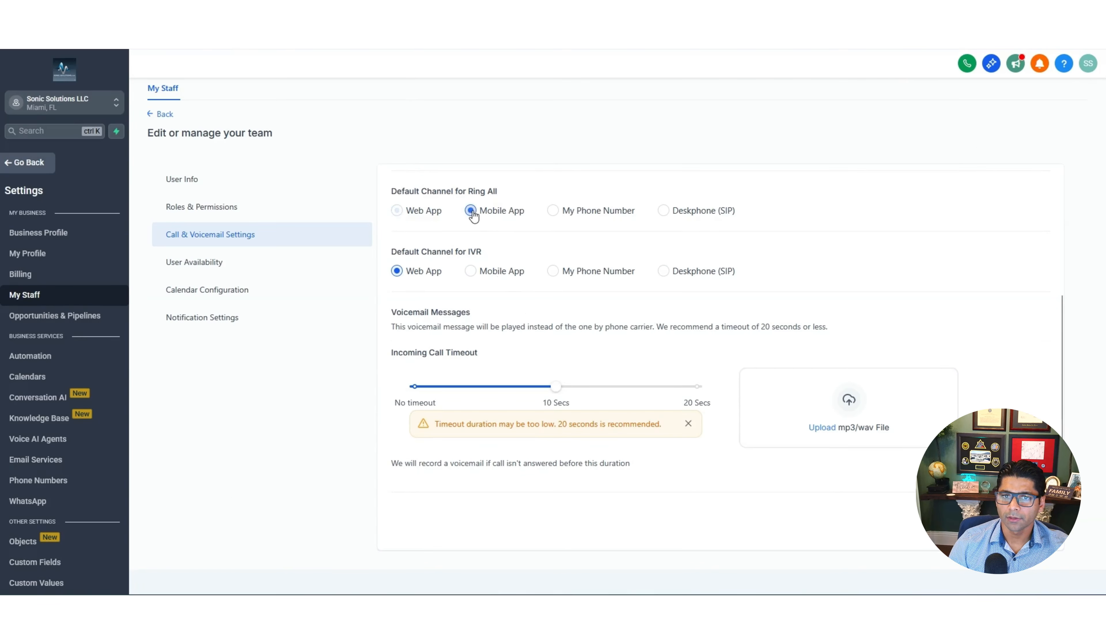
pyautogui.click(553, 211)
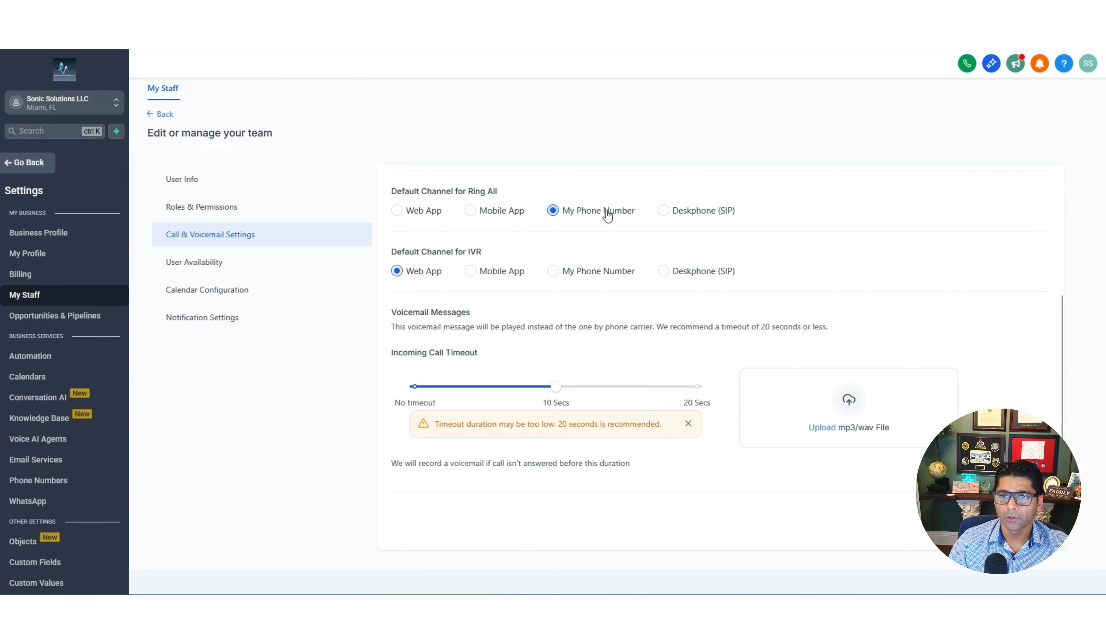
pyautogui.click(663, 211)
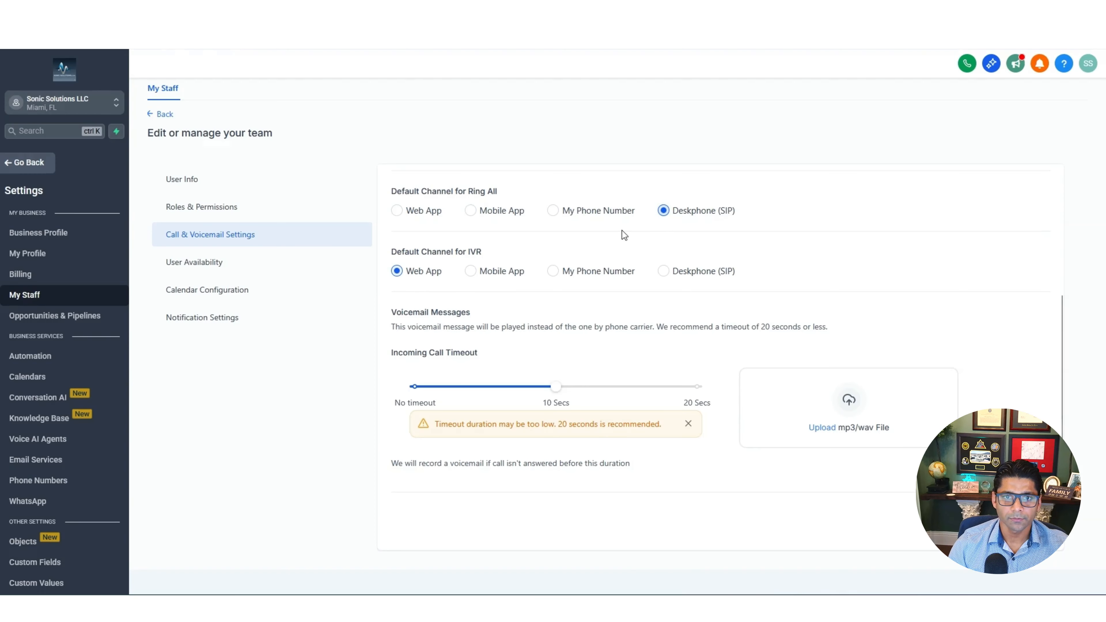
pyautogui.click(403, 215)
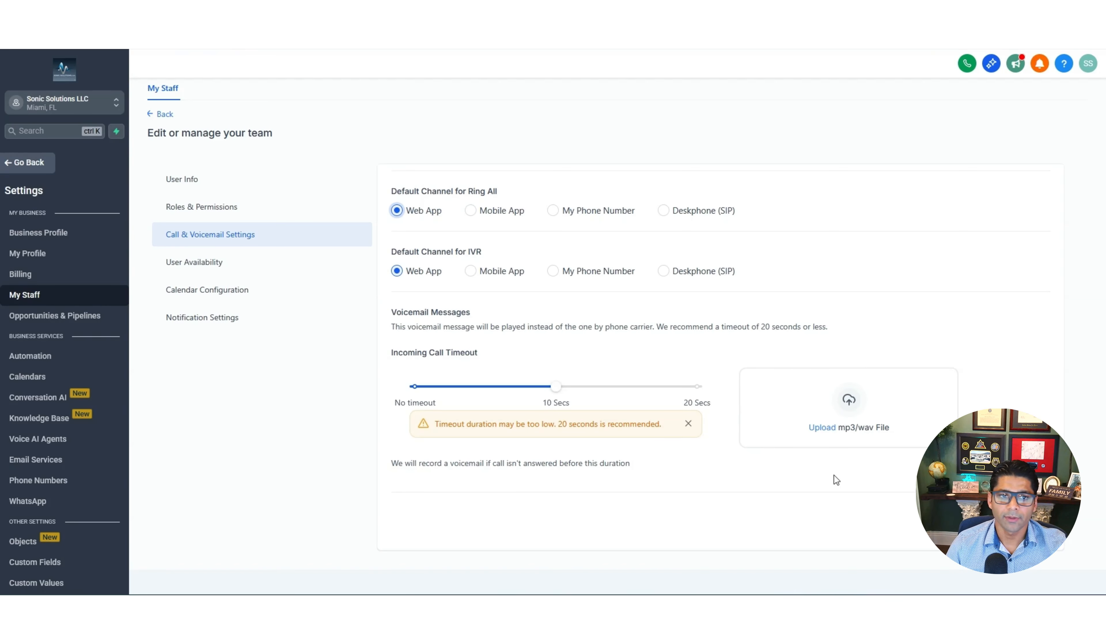
pyautogui.click(1030, 520)
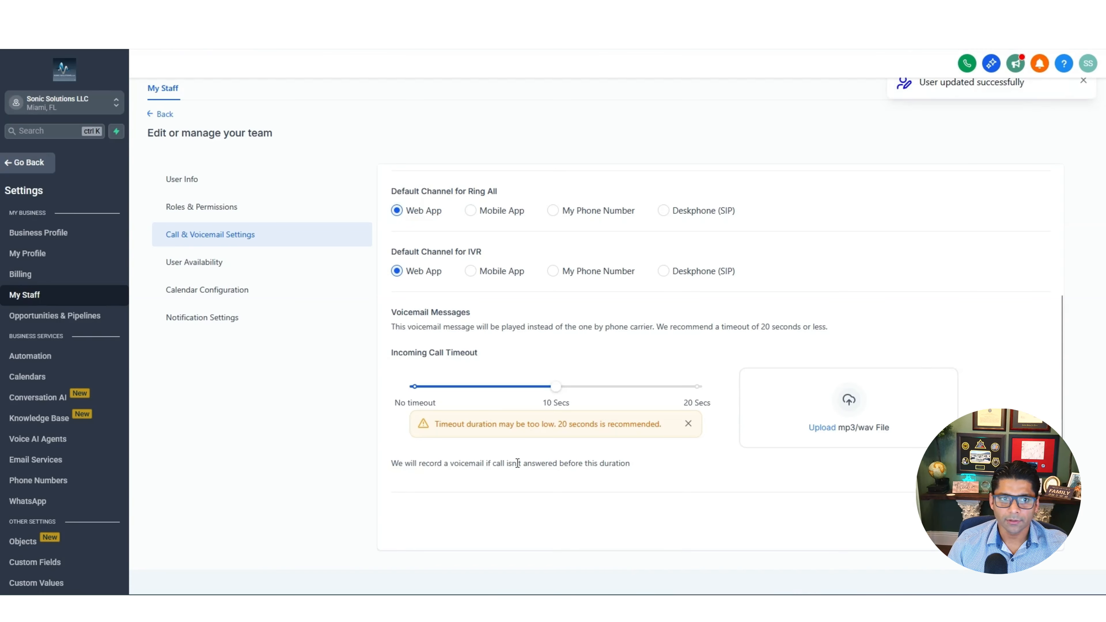
pyautogui.click(201, 263)
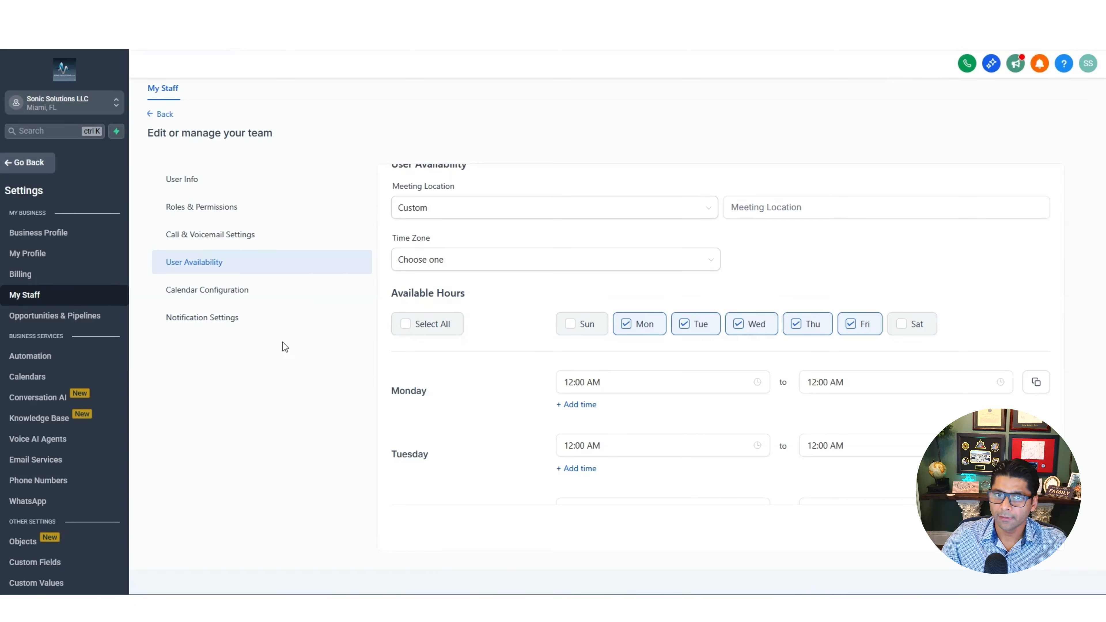
# Set the meeting location to the full address and the time zone to US/Eastern (EDT)
pyautogui.scroll(1, 394, 349)
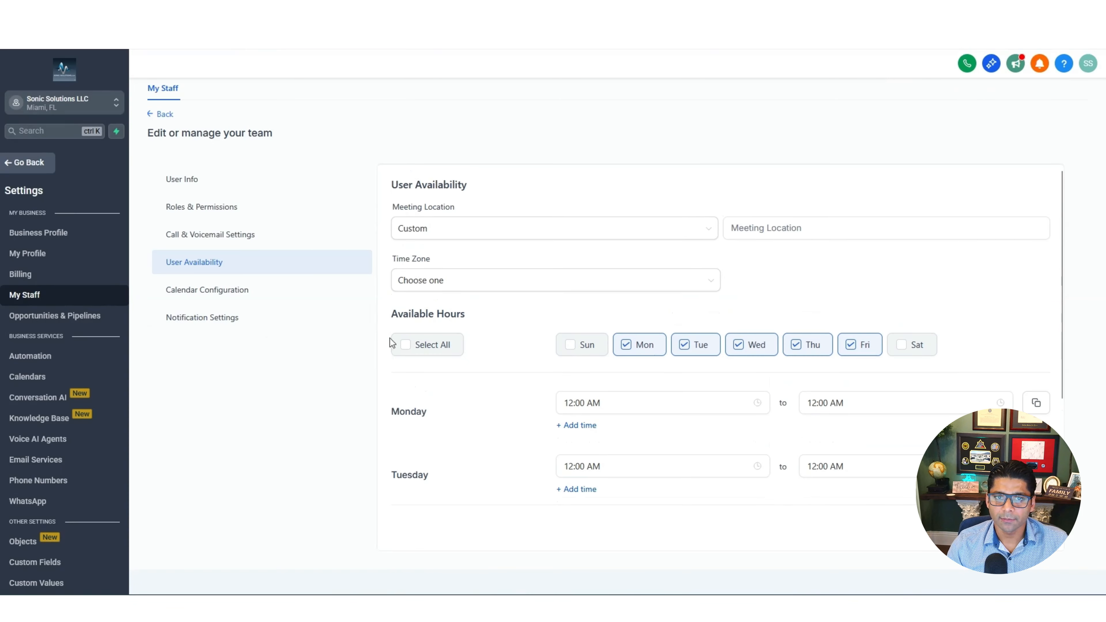
pyautogui.click(661, 234)
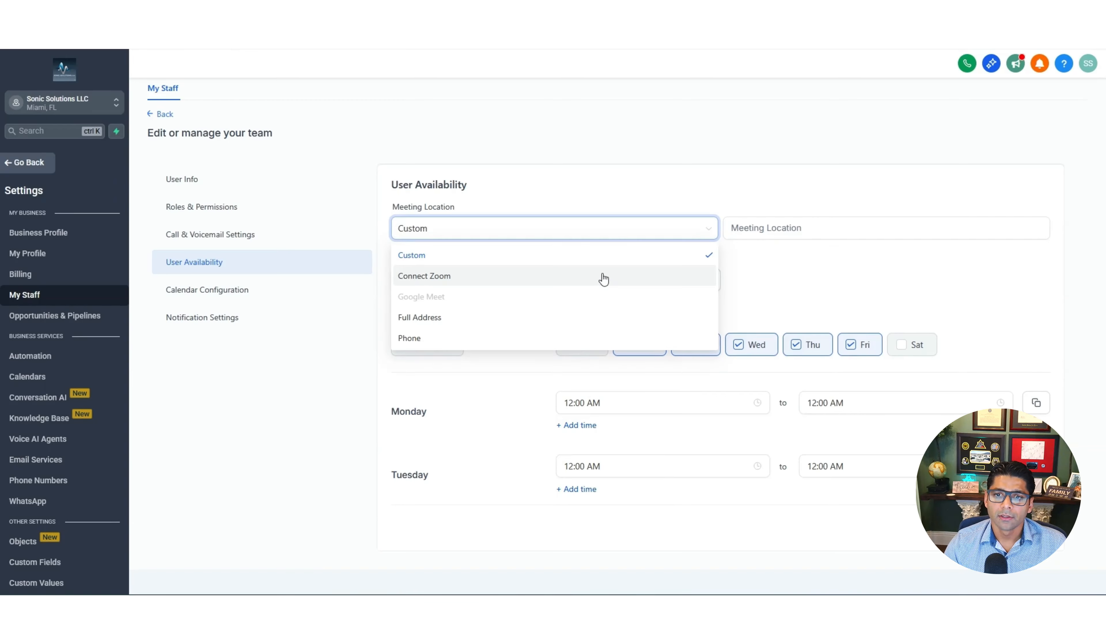
pyautogui.click(551, 322)
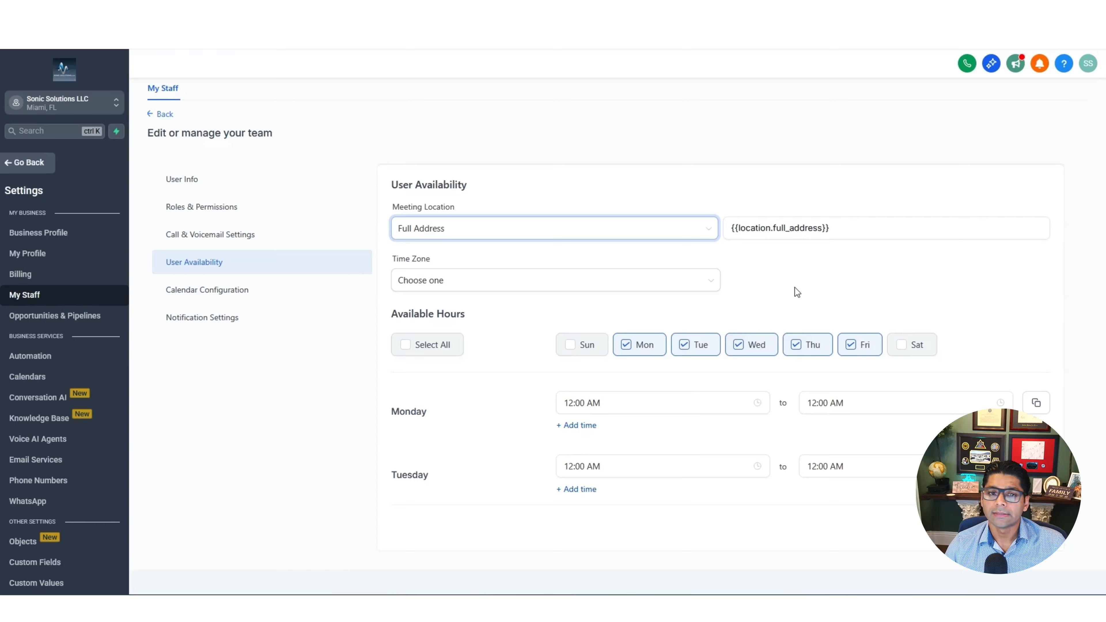
pyautogui.click(697, 285)
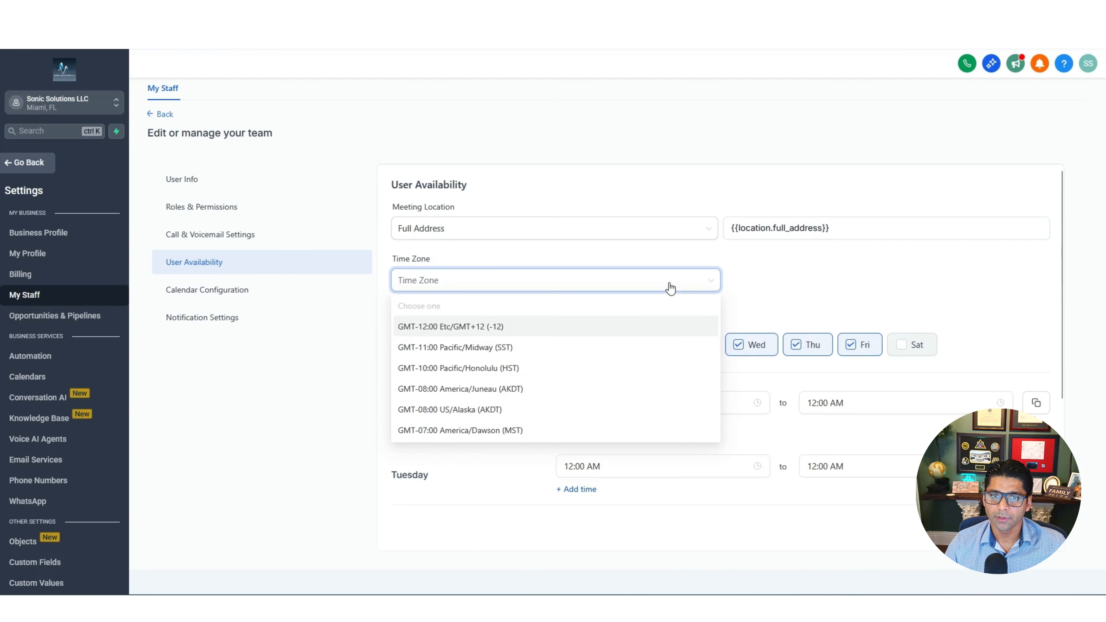
pyautogui.scroll(-5, 563, 383)
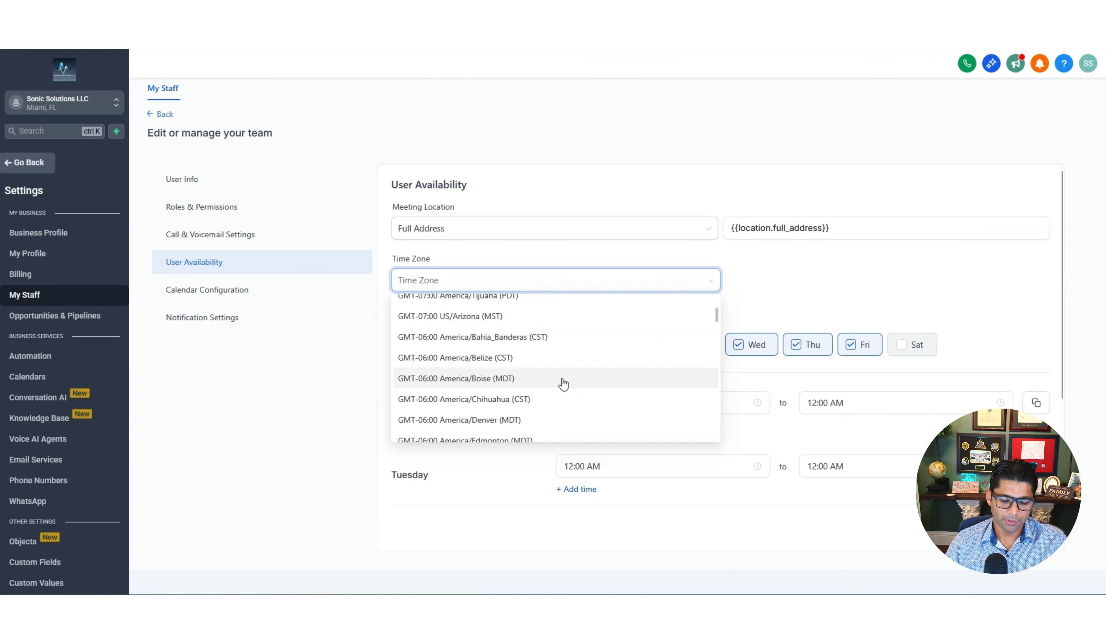
pyautogui.write('edt')
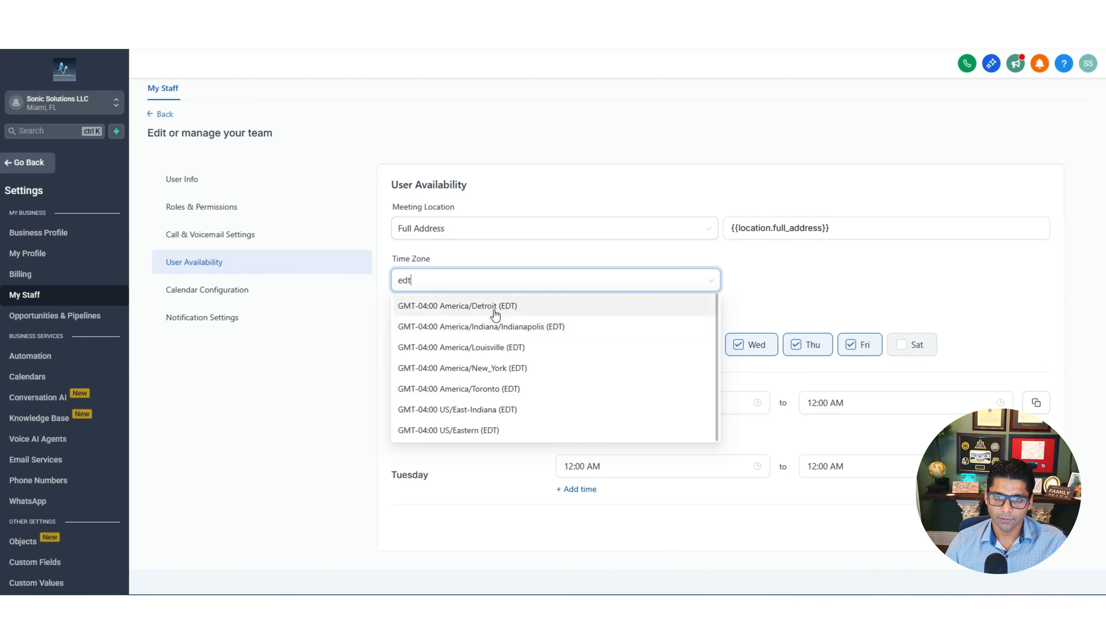
pyautogui.click(471, 430)
pyautogui.scroll(-3, 806, 383)
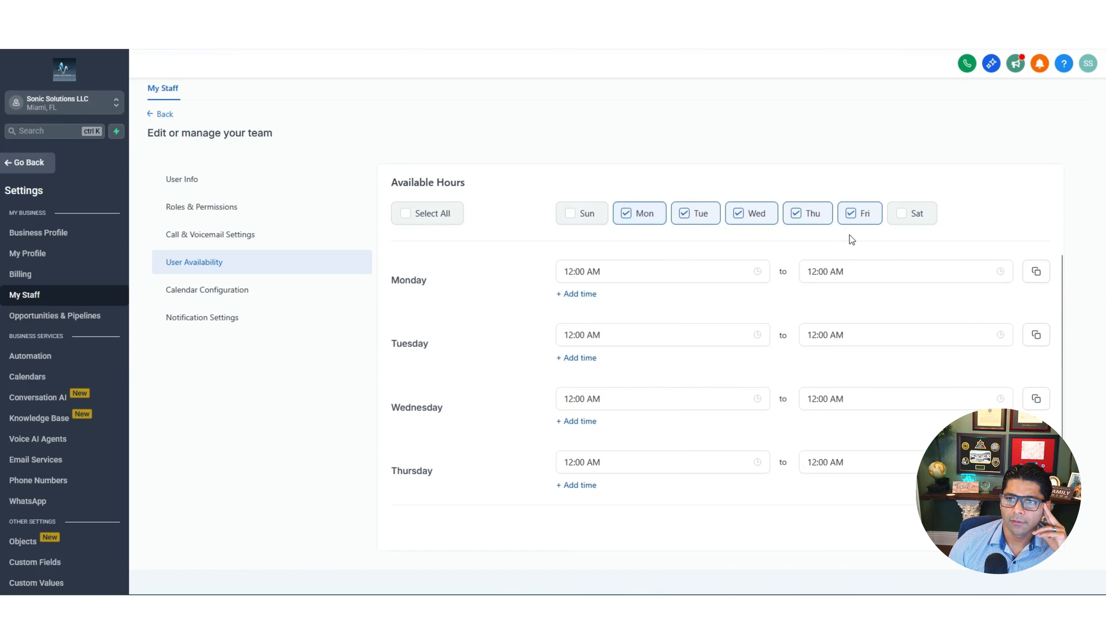
# Set Monday to 09:00 AM–04:00 PM and copy those hours to Tuesday through Friday
pyautogui.click(758, 274)
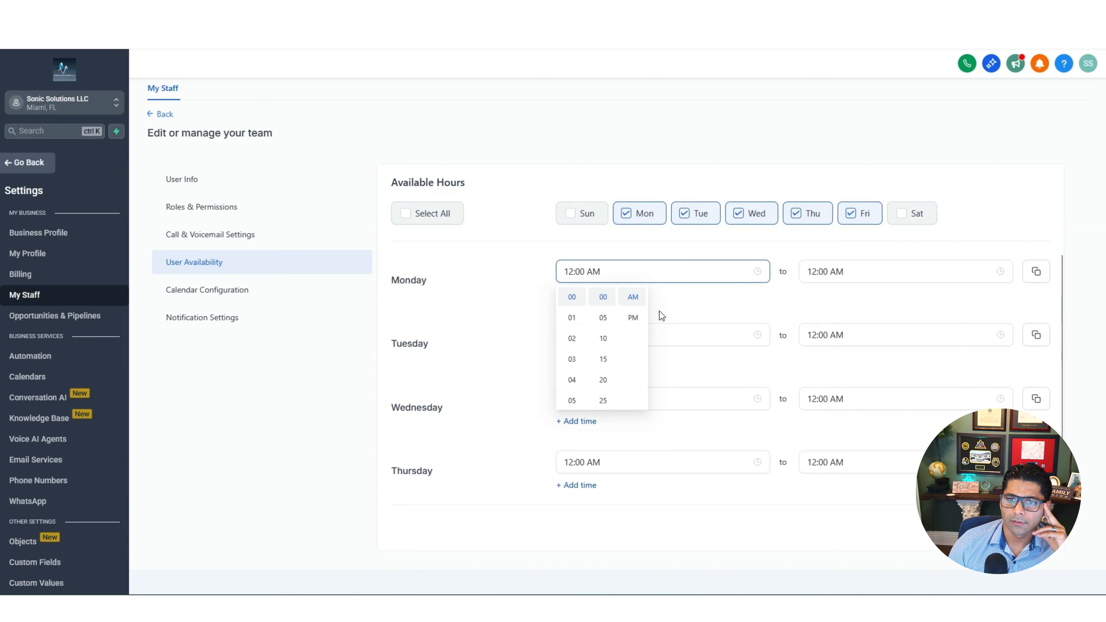
pyautogui.scroll(-3, 573, 398)
pyautogui.click(572, 329)
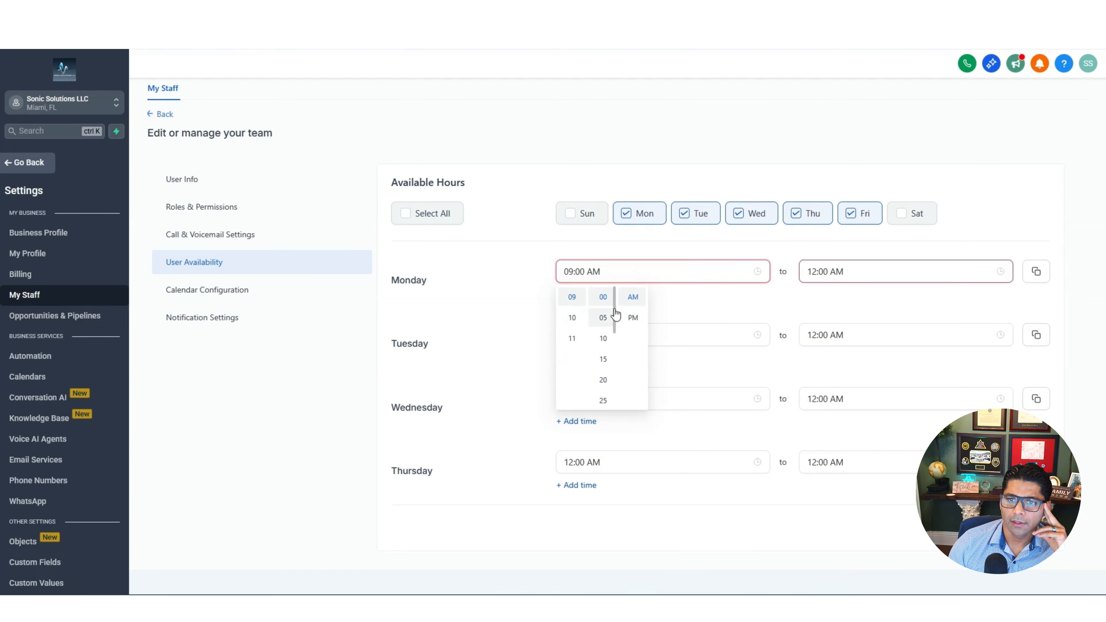
pyautogui.click(810, 274)
pyautogui.click(814, 382)
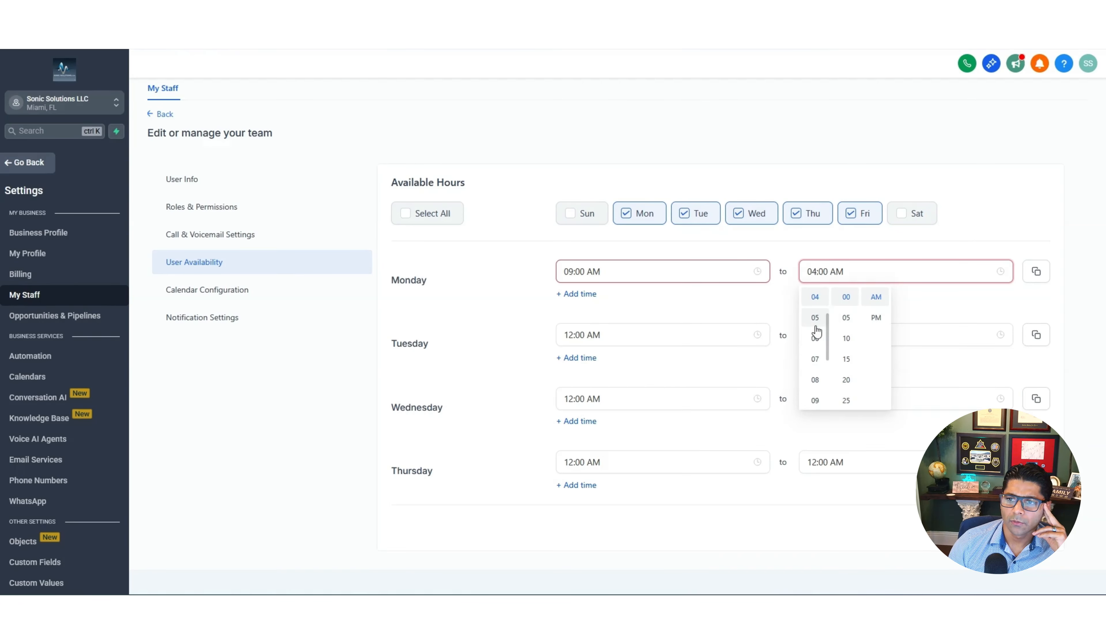
pyautogui.click(878, 318)
pyautogui.click(985, 300)
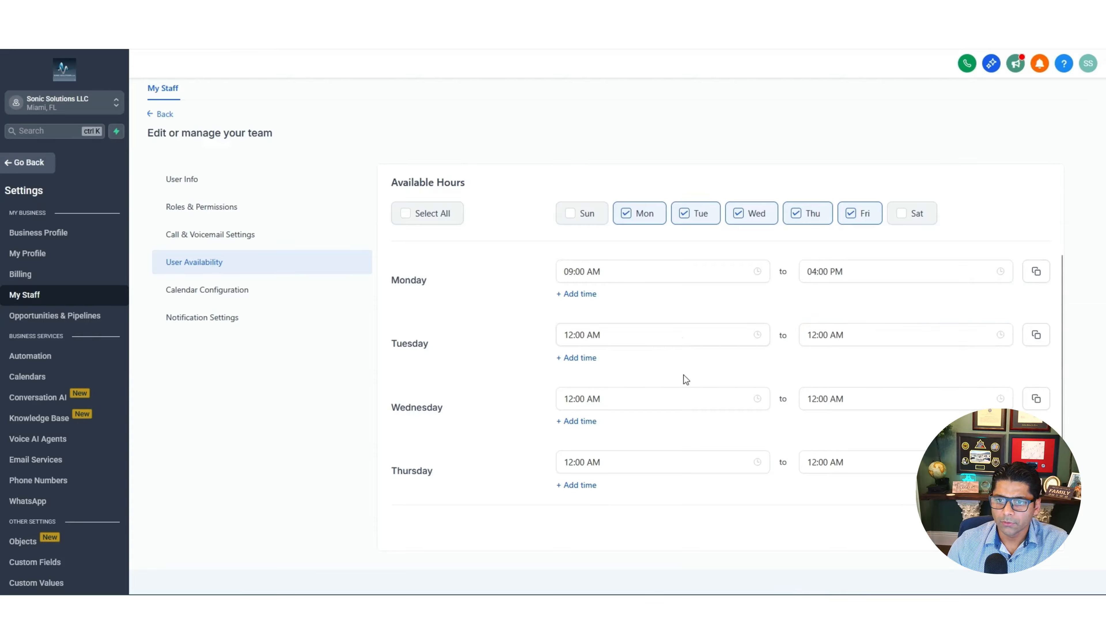
pyautogui.scroll(-3, 684, 375)
pyautogui.scroll(5, 686, 381)
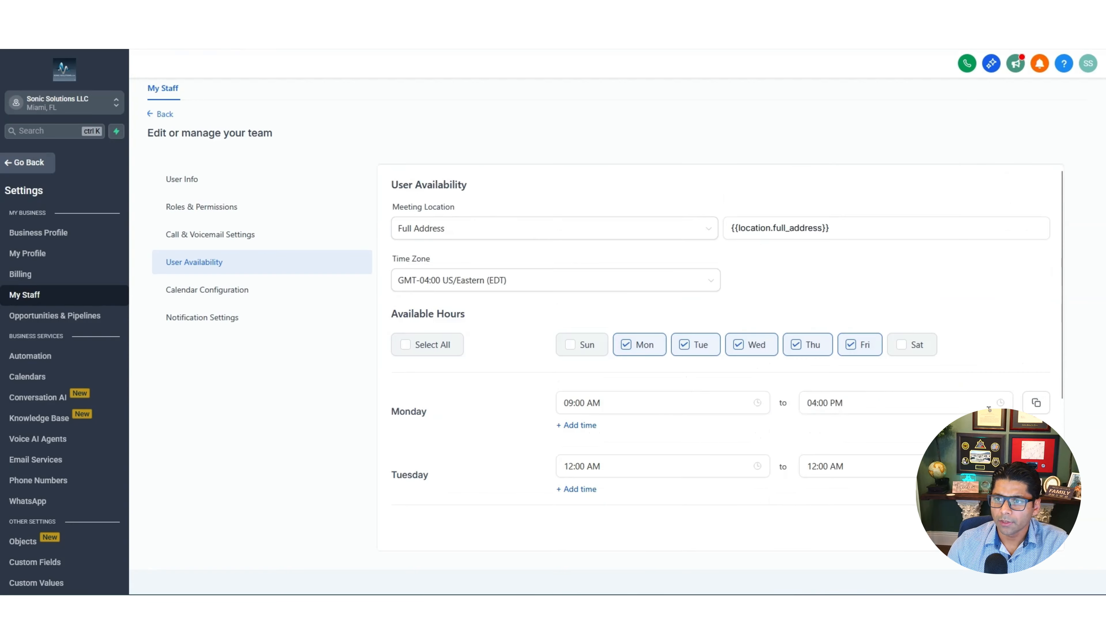
pyautogui.click(1037, 403)
pyautogui.scroll(-5, 880, 379)
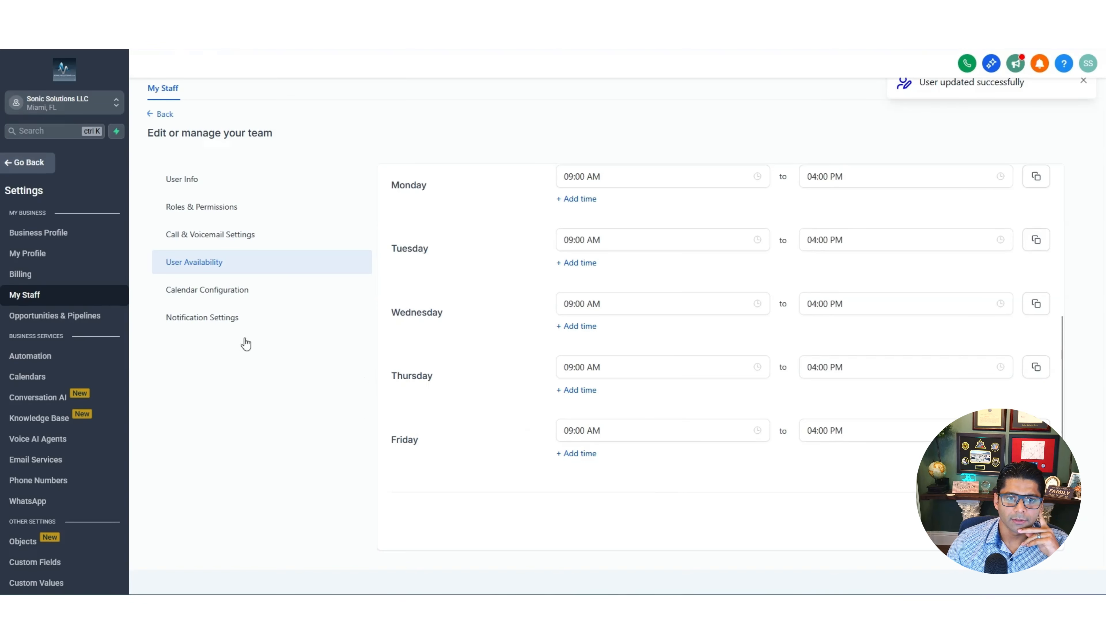
pyautogui.click(203, 308)
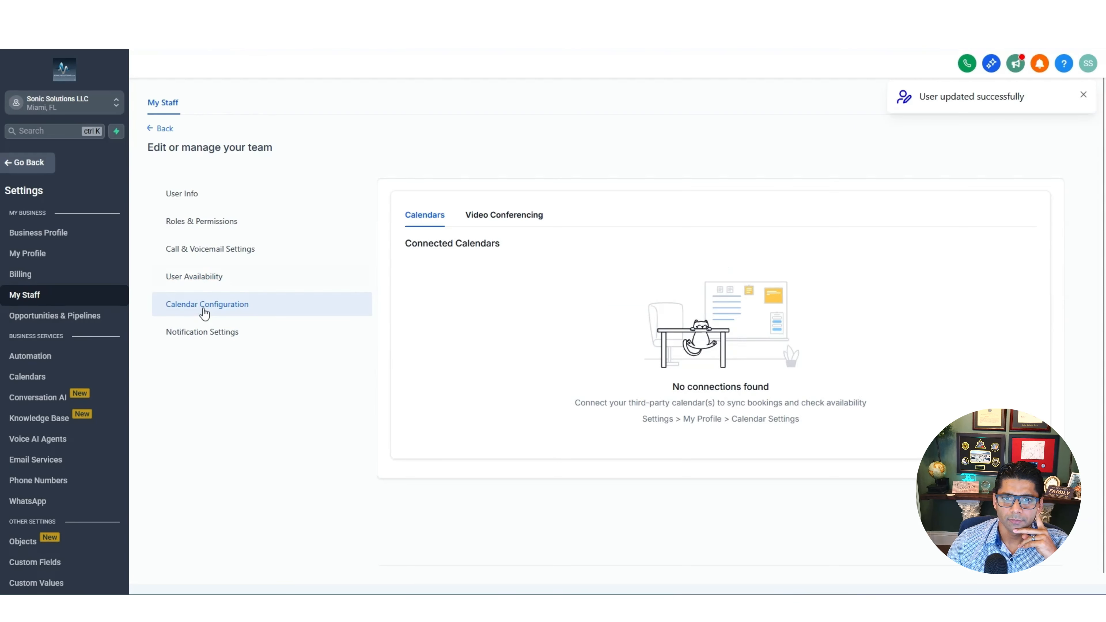
# Look over the staff member's Notification Settings, then go back to the My Staff list
pyautogui.click(217, 333)
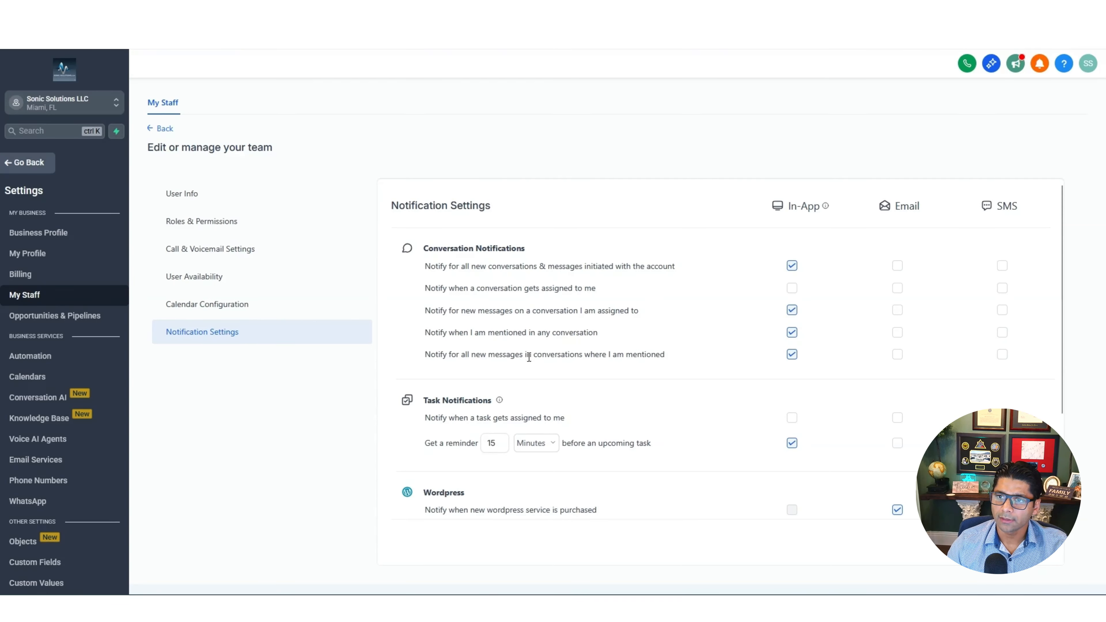
pyautogui.scroll(-3, 529, 353)
pyautogui.scroll(3, 602, 400)
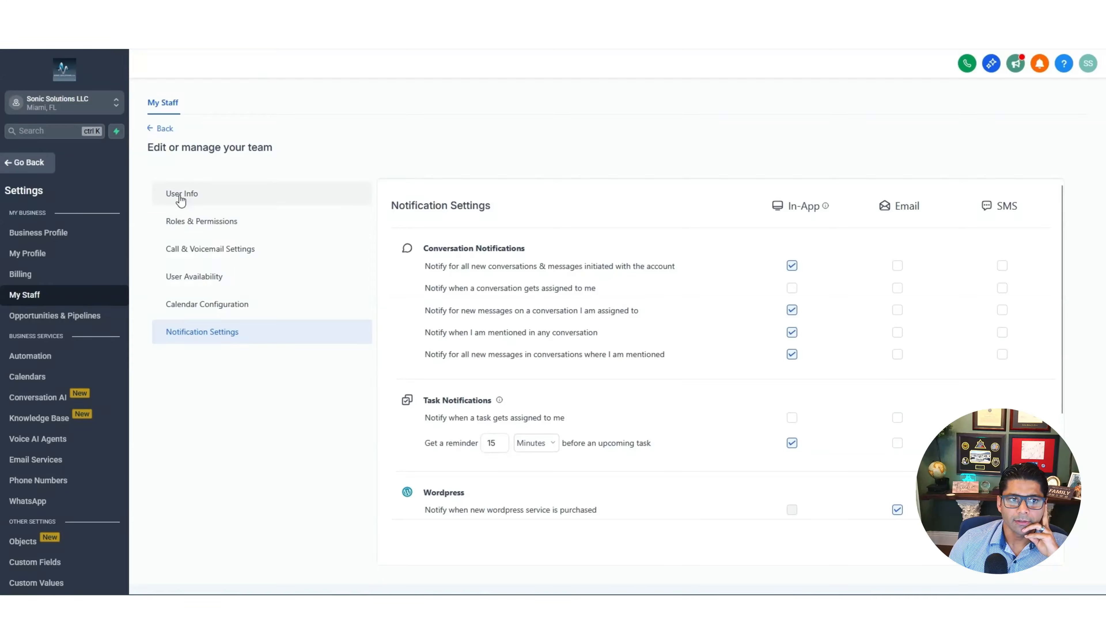
pyautogui.click(28, 296)
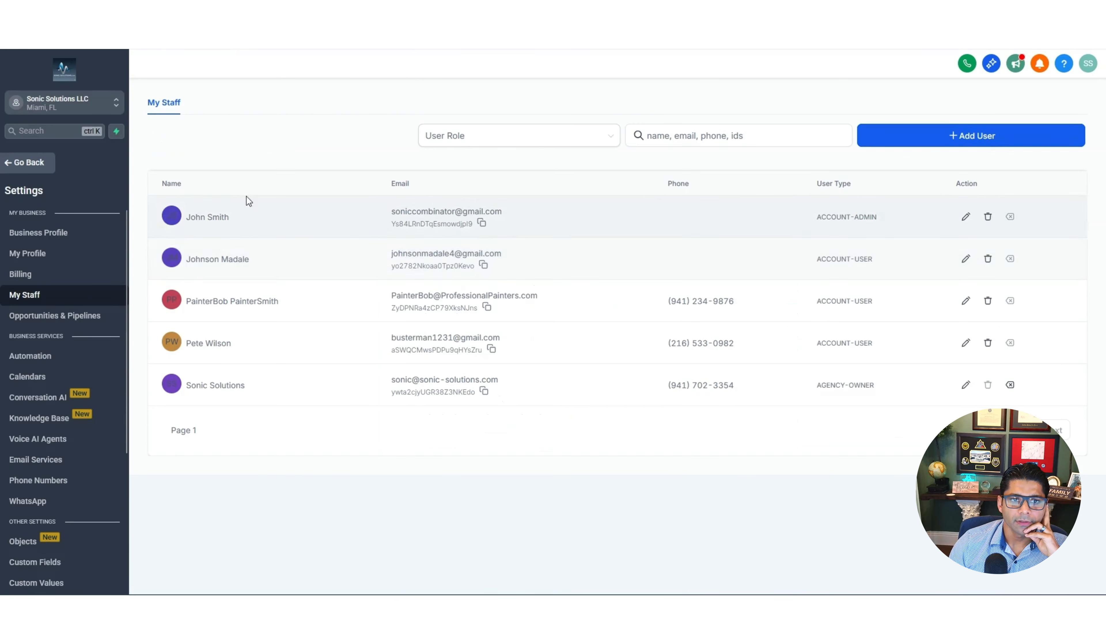
# Go to the Calendars page in the Settings sidebar
pyautogui.scroll(-1, 253, 192)
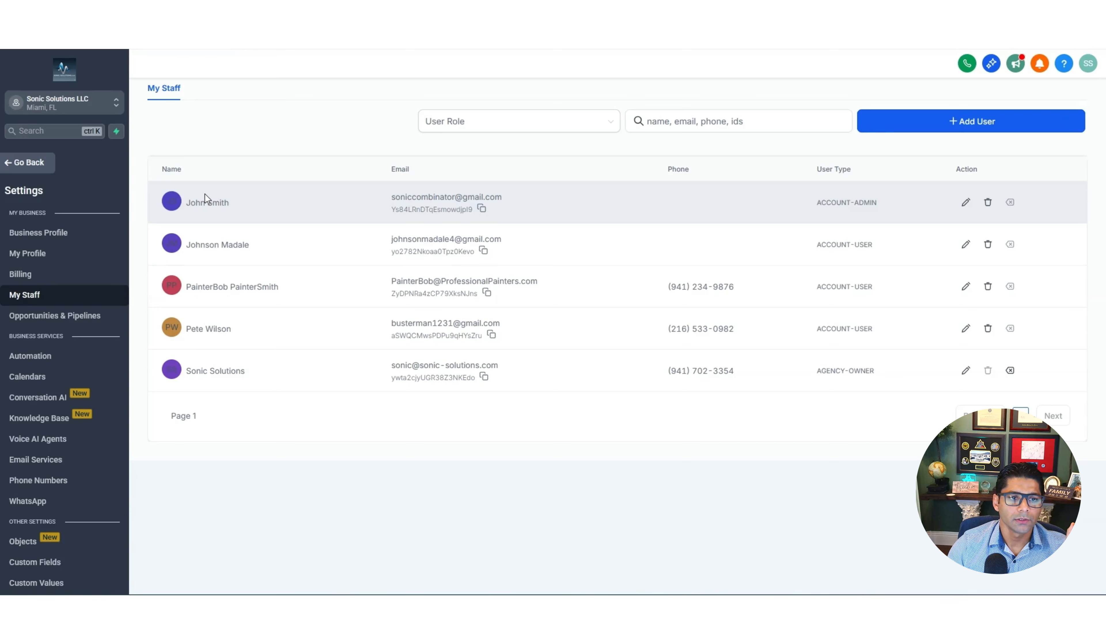
pyautogui.click(42, 380)
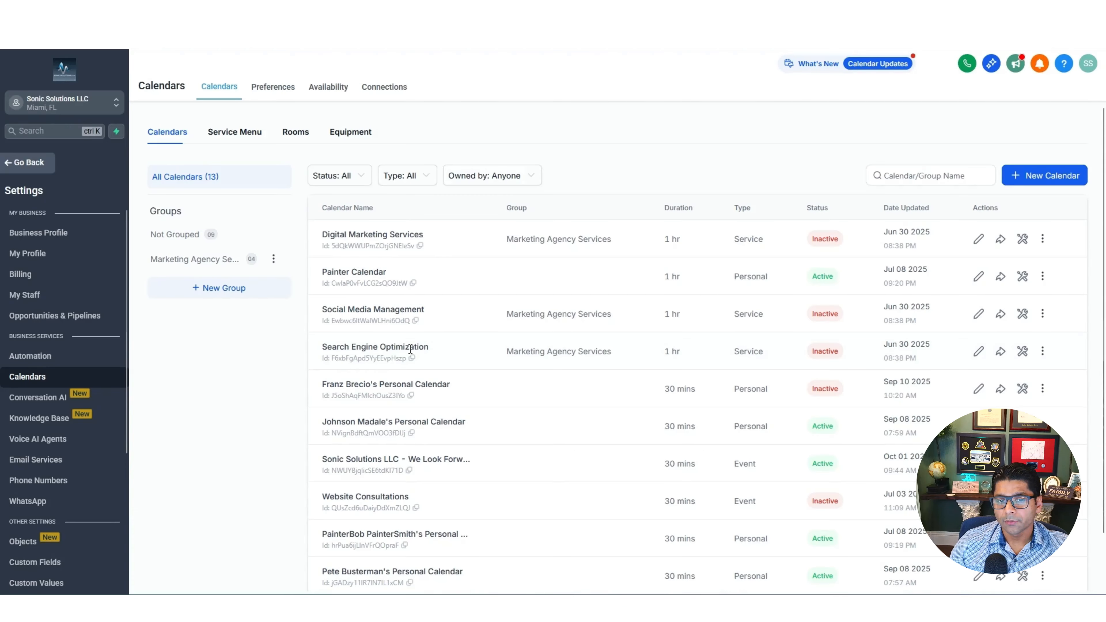
pyautogui.scroll(-2, 410, 349)
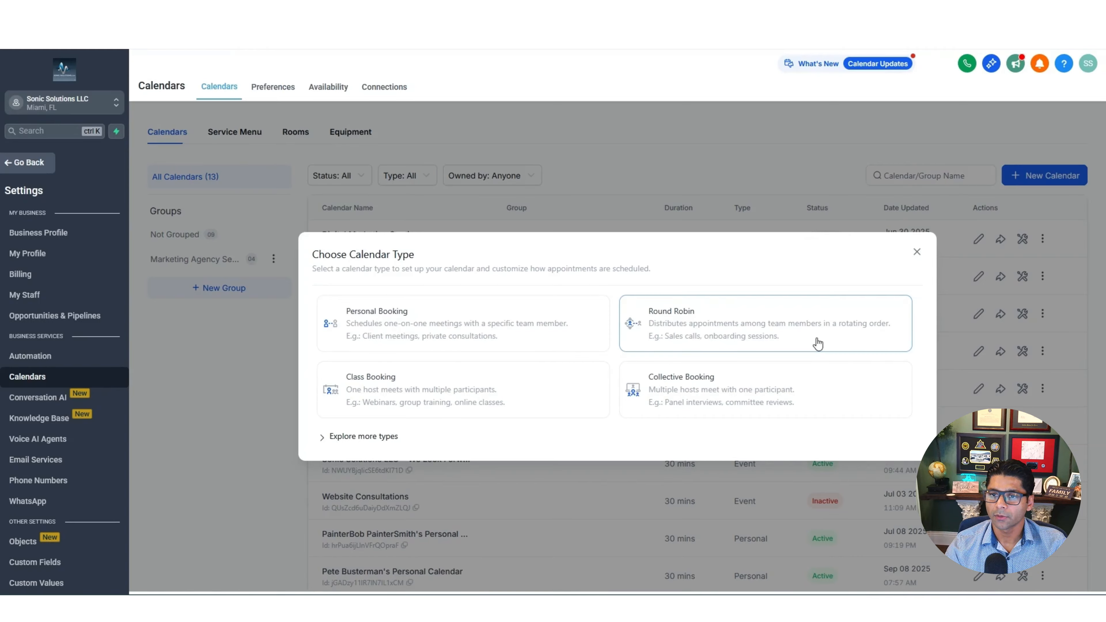
# Pick the calendar type and name it 'John's Nail Salon Calendar'
pyautogui.click(830, 401)
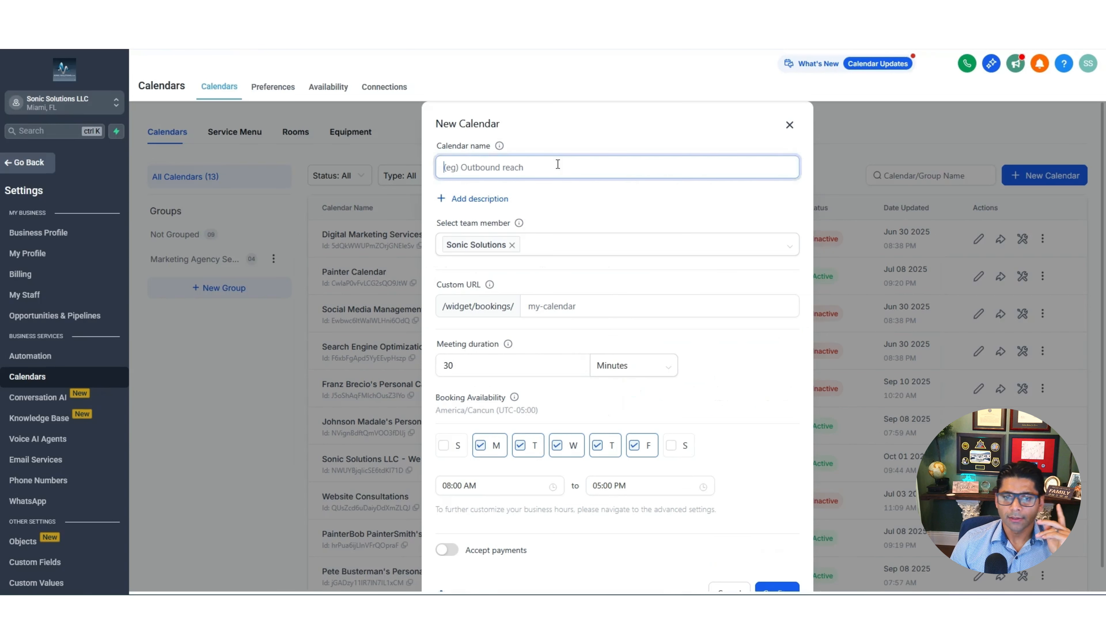
pyautogui.write('John')
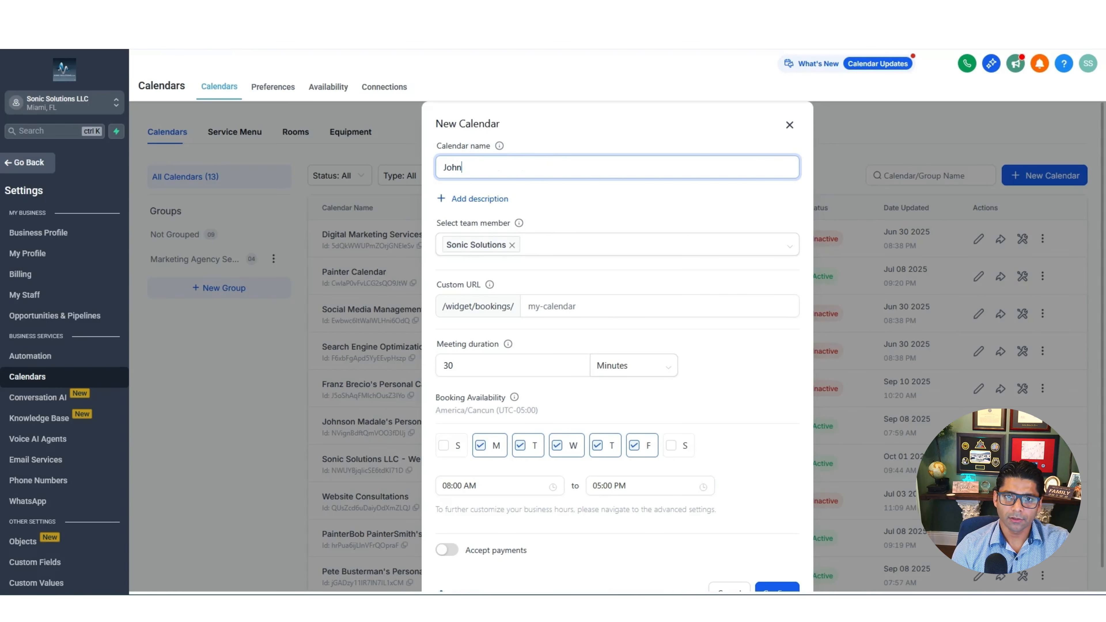
pyautogui.write("'s Nail Salon C")
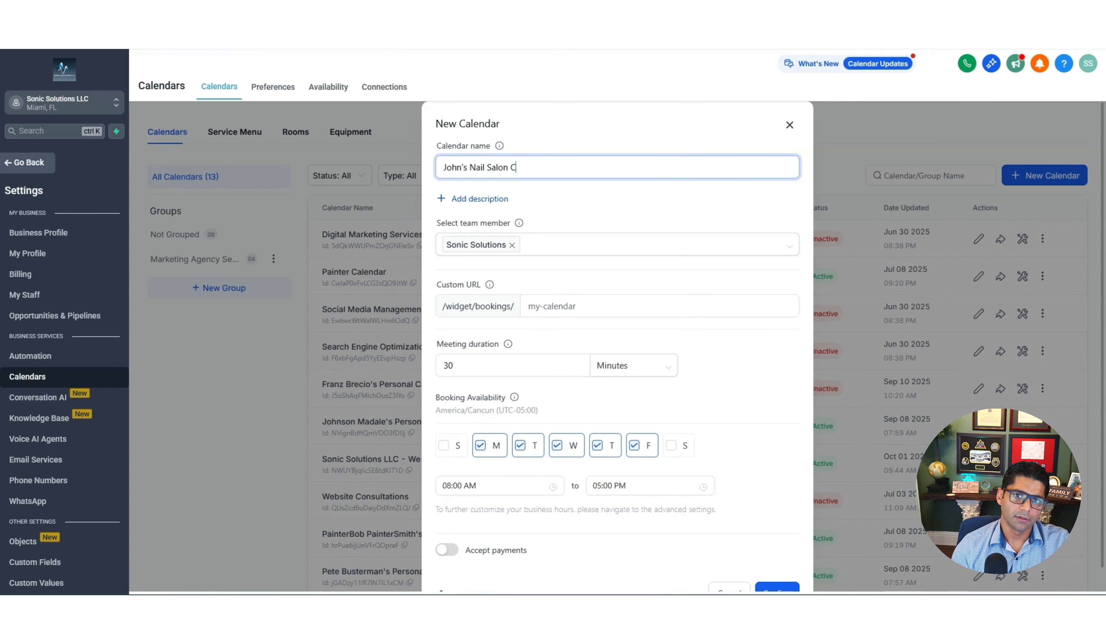
pyautogui.write('alendar')
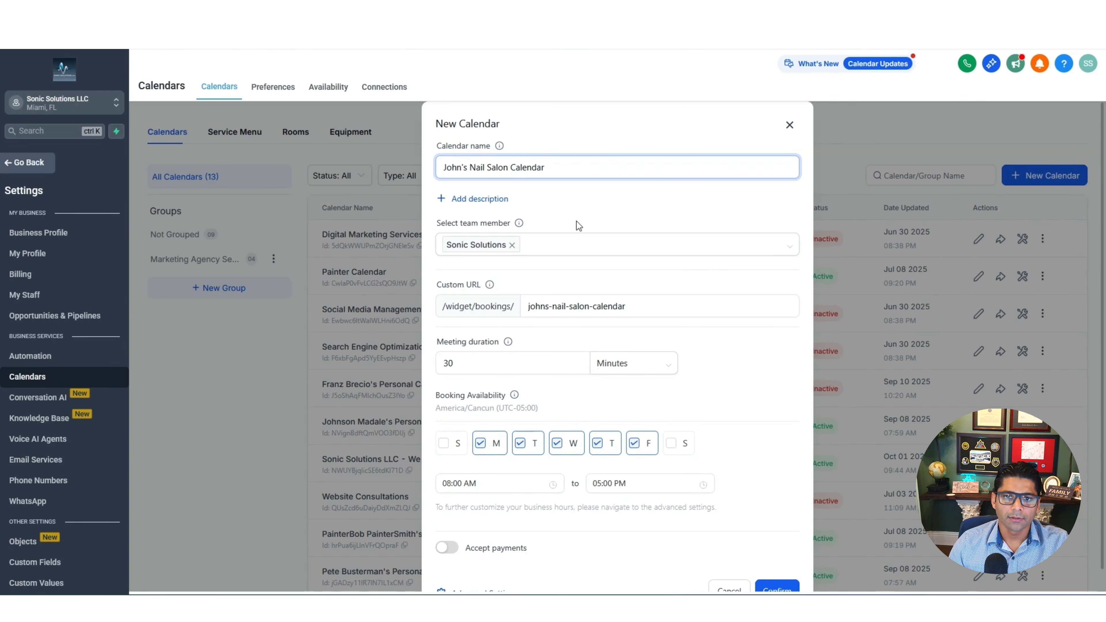
pyautogui.scroll(-1, 612, 263)
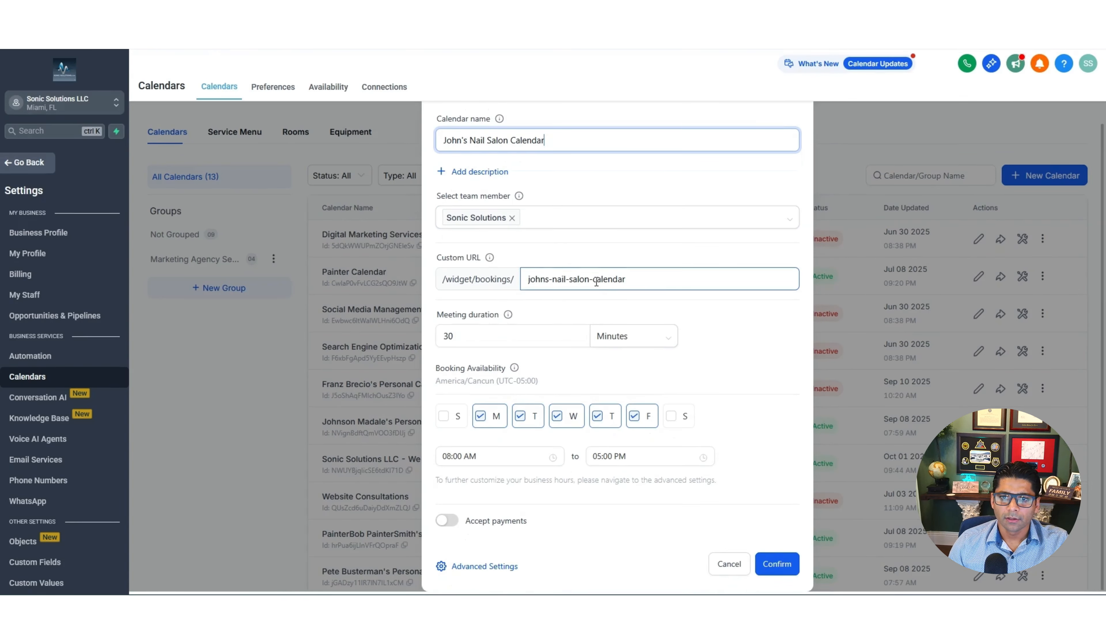
pyautogui.moveTo(654, 280); pyautogui.dragTo(523, 282)
pyautogui.click(637, 279)
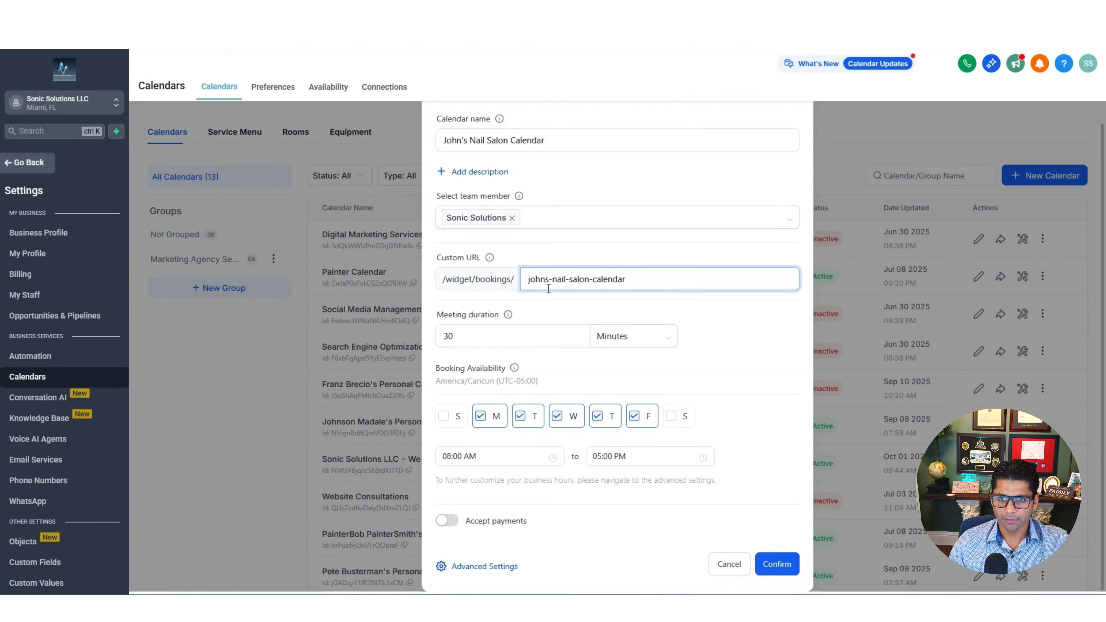
# Change the meeting duration to 60 minutes and bookable hours to 09:00 AM–03:00 PM
pyautogui.click(508, 343)
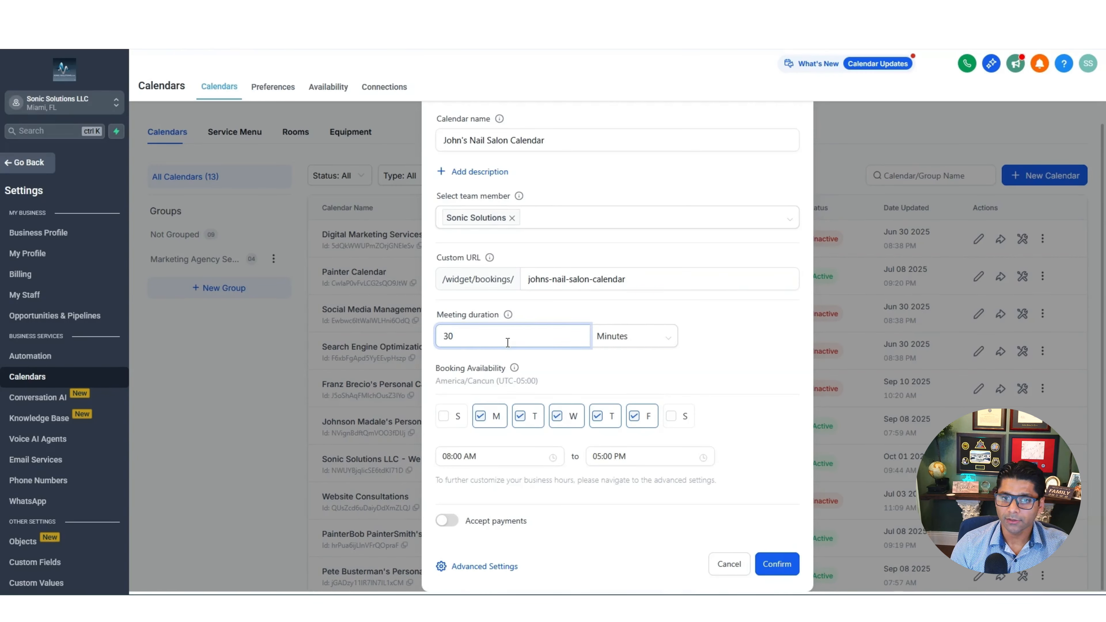
pyautogui.press('BackSpace')
pyautogui.press('BackSpace')
pyautogui.write('60')
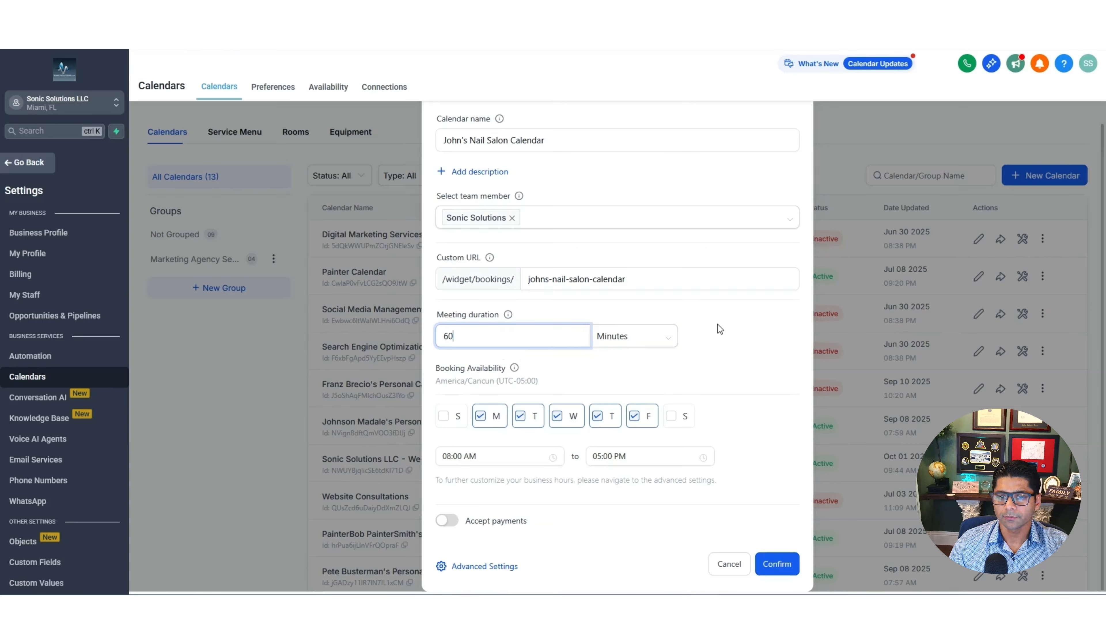
pyautogui.click(719, 330)
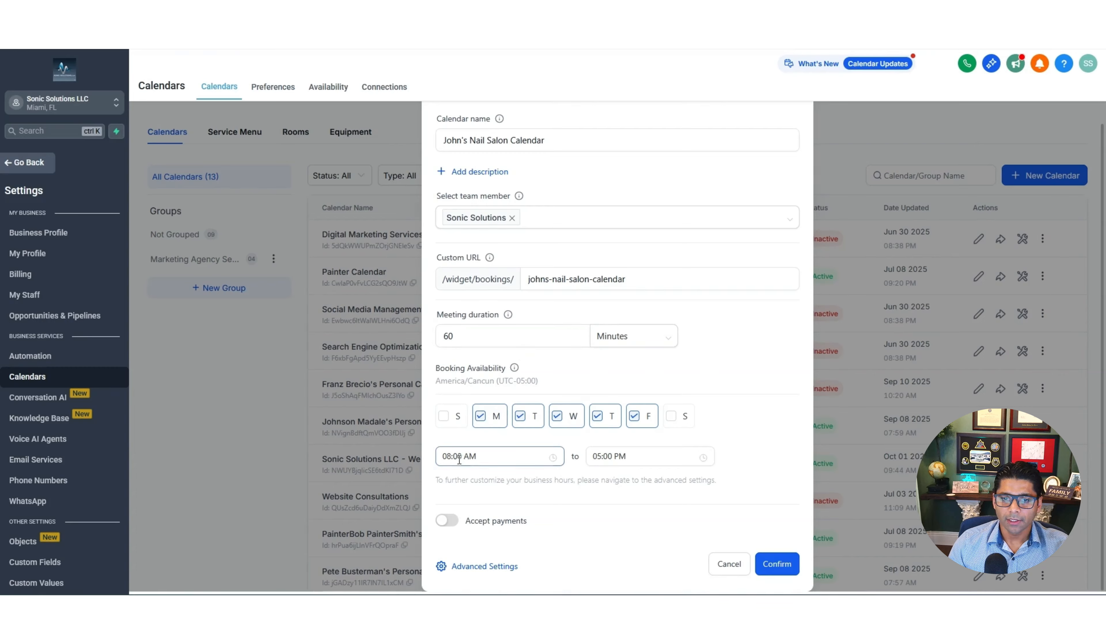
pyautogui.click(555, 456)
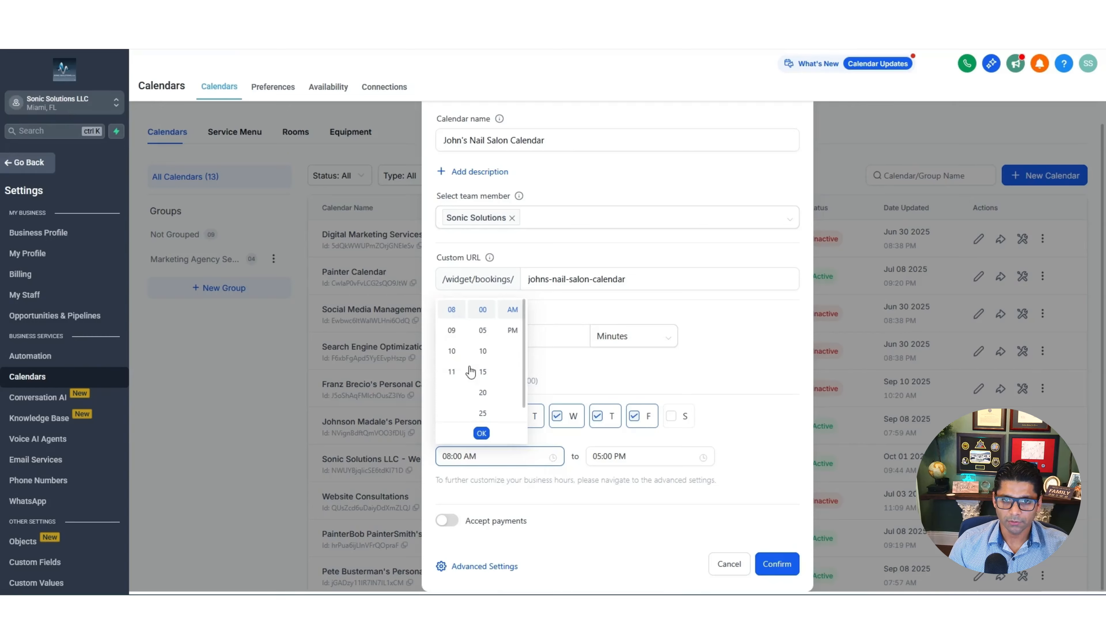
pyautogui.click(452, 341)
pyautogui.click(710, 456)
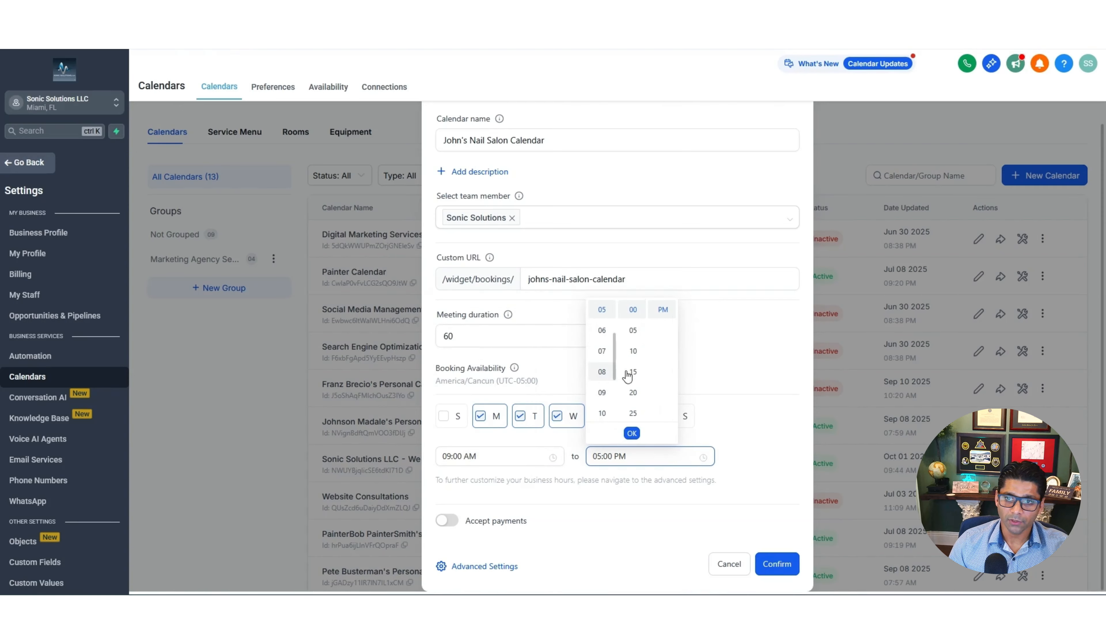
pyautogui.scroll(2, 613, 394)
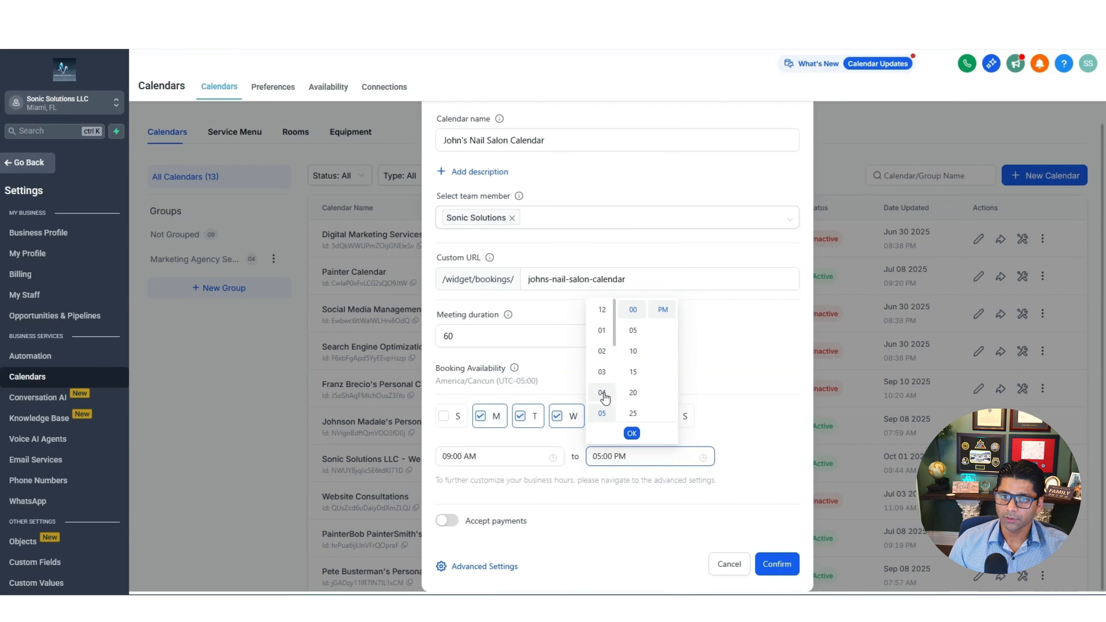
pyautogui.click(632, 434)
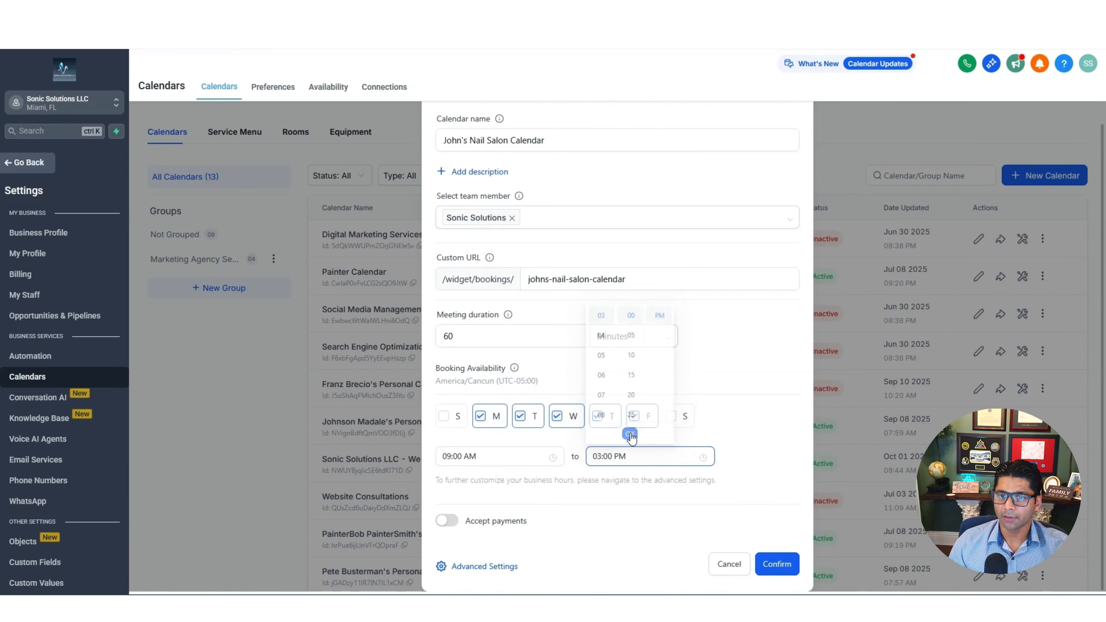
# Try a booking payment of 25, then clear the amount and switch Accept payments off
pyautogui.click(448, 522)
pyautogui.scroll(-3, 735, 427)
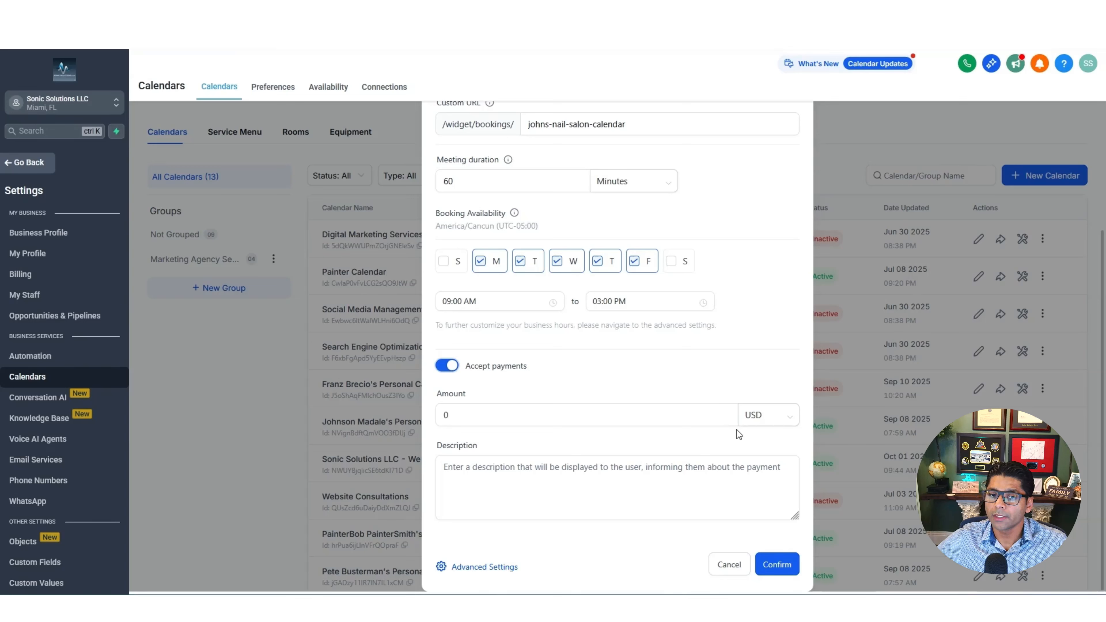
pyautogui.click(571, 422)
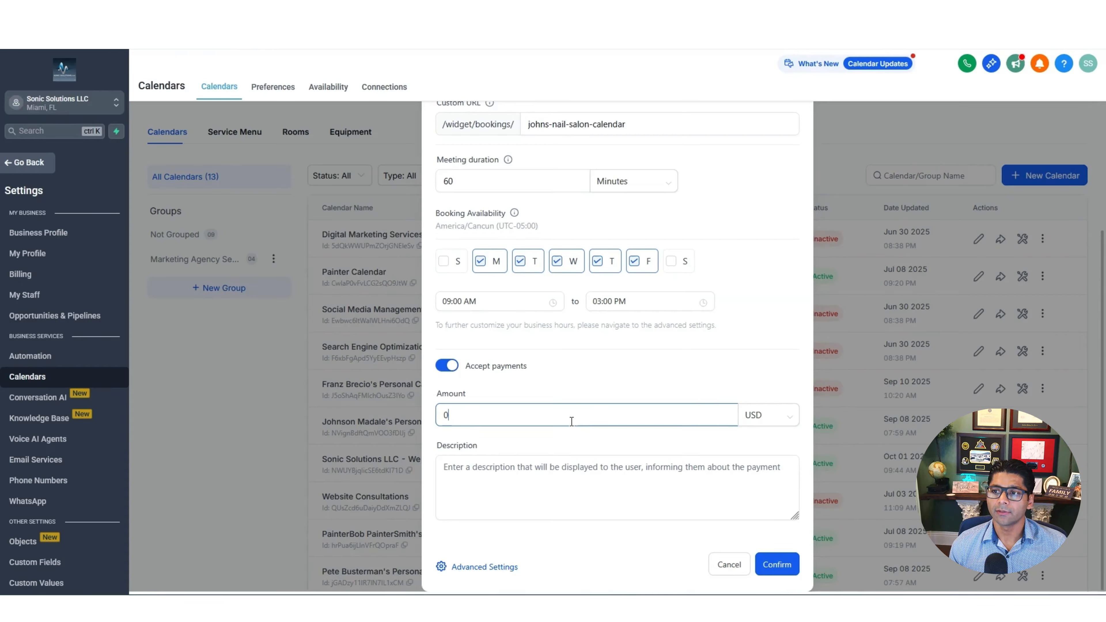
pyautogui.press('BackSpace')
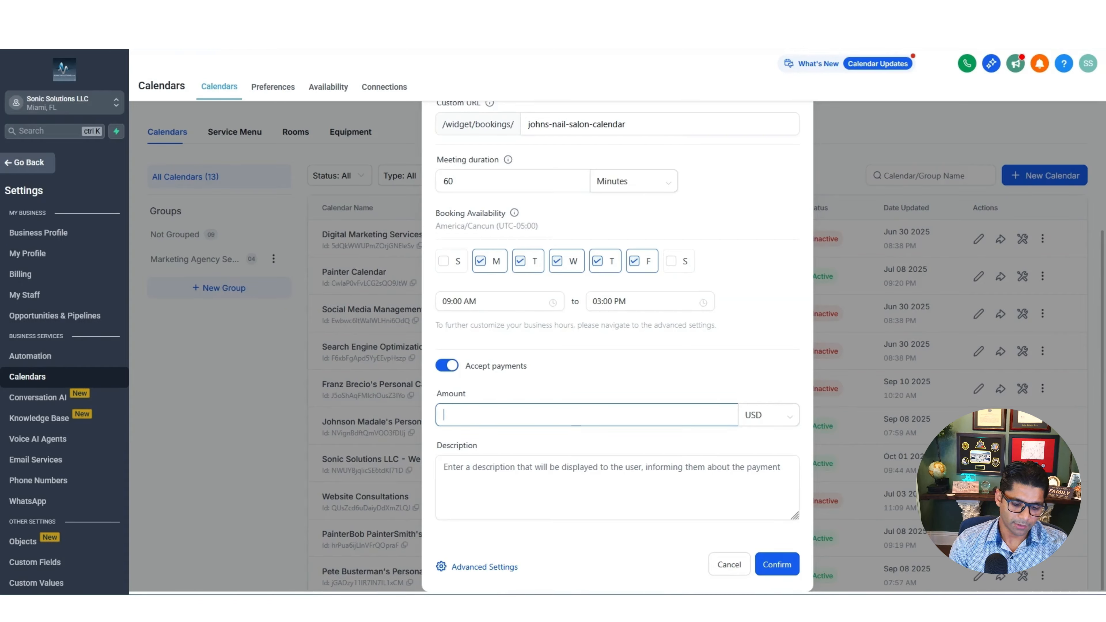
pyautogui.write('25')
pyautogui.click(525, 476)
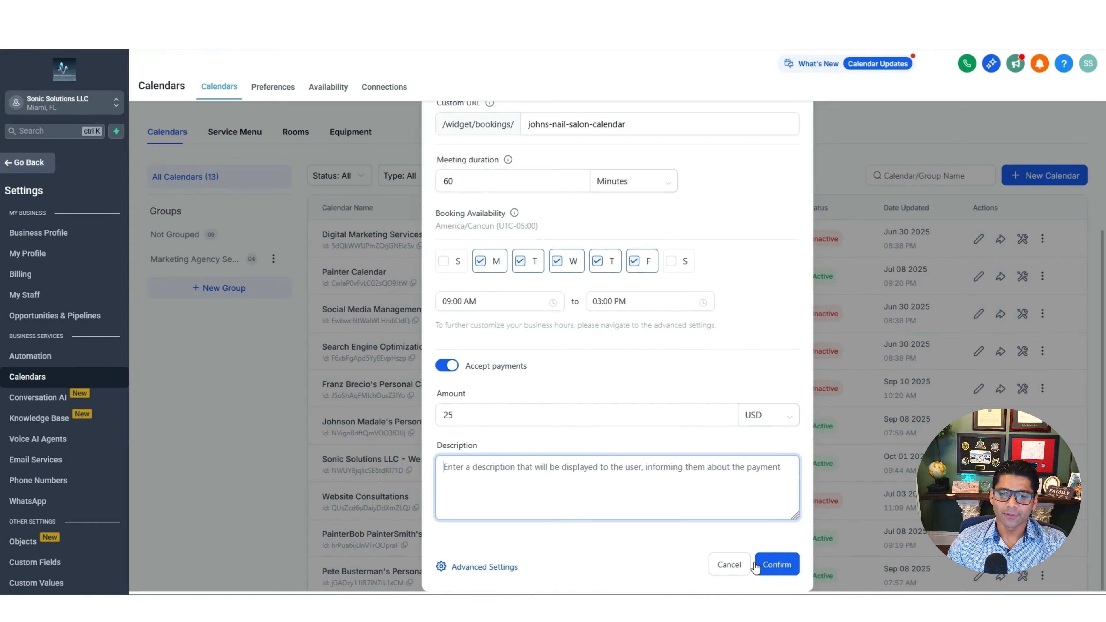
pyautogui.doubleClick(436, 412)
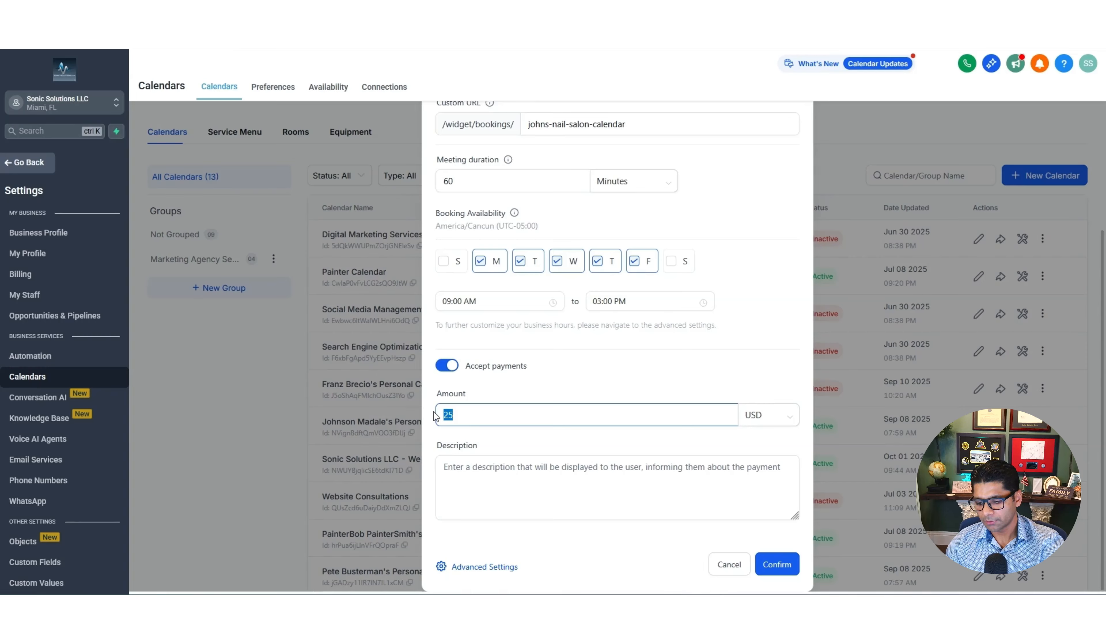
pyautogui.press('BackSpace')
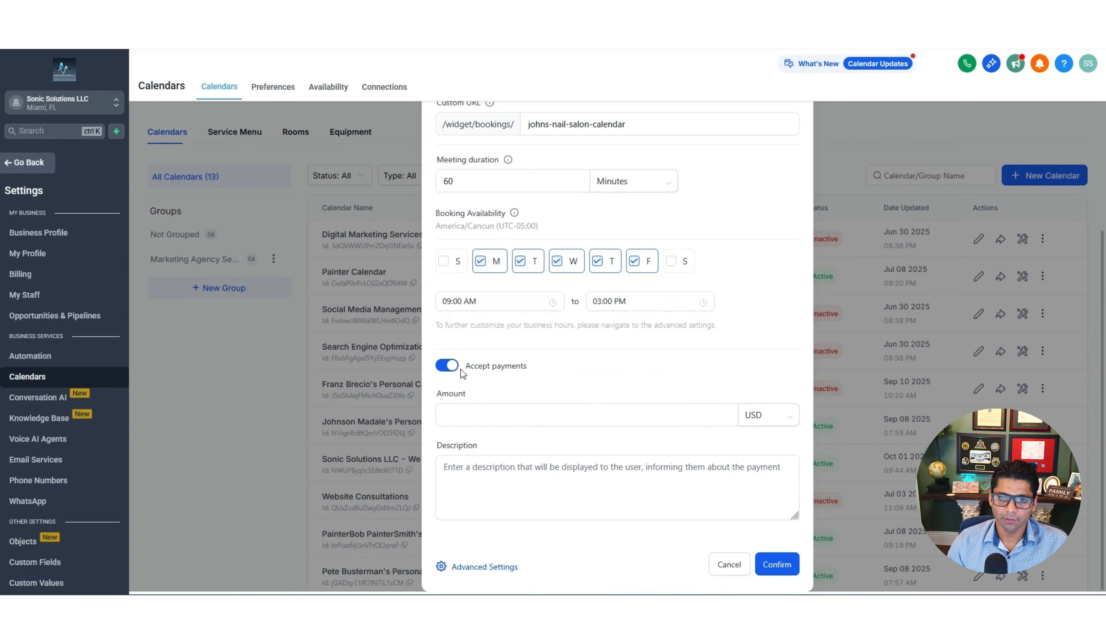
pyautogui.click(453, 367)
# Confirm the calendar, copy its booking link, and close the success dialog
pyautogui.click(777, 564)
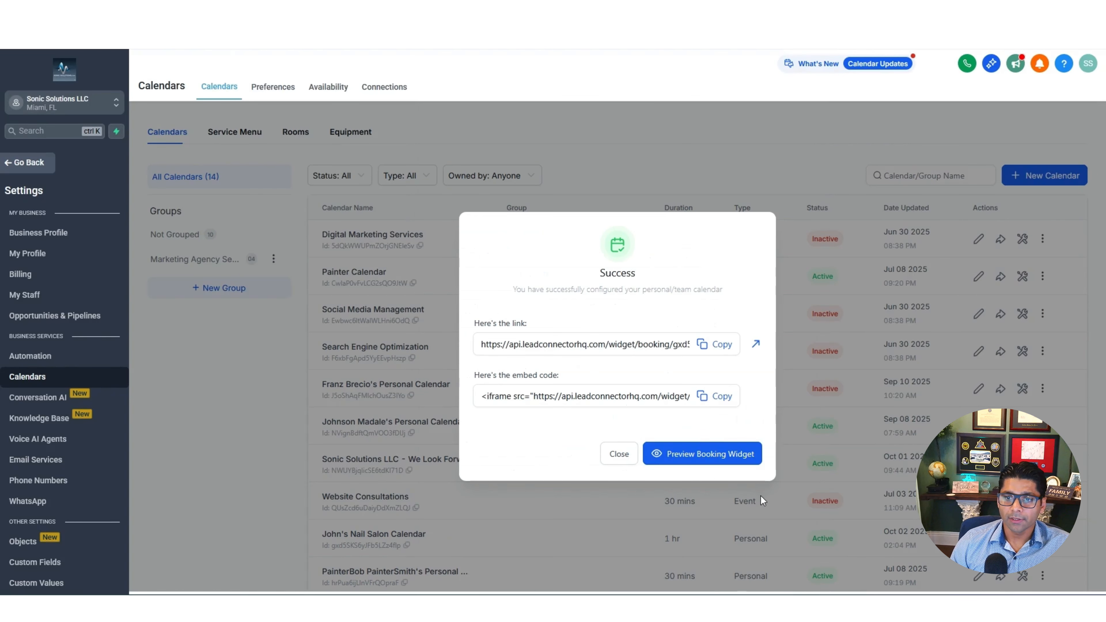
pyautogui.click(711, 344)
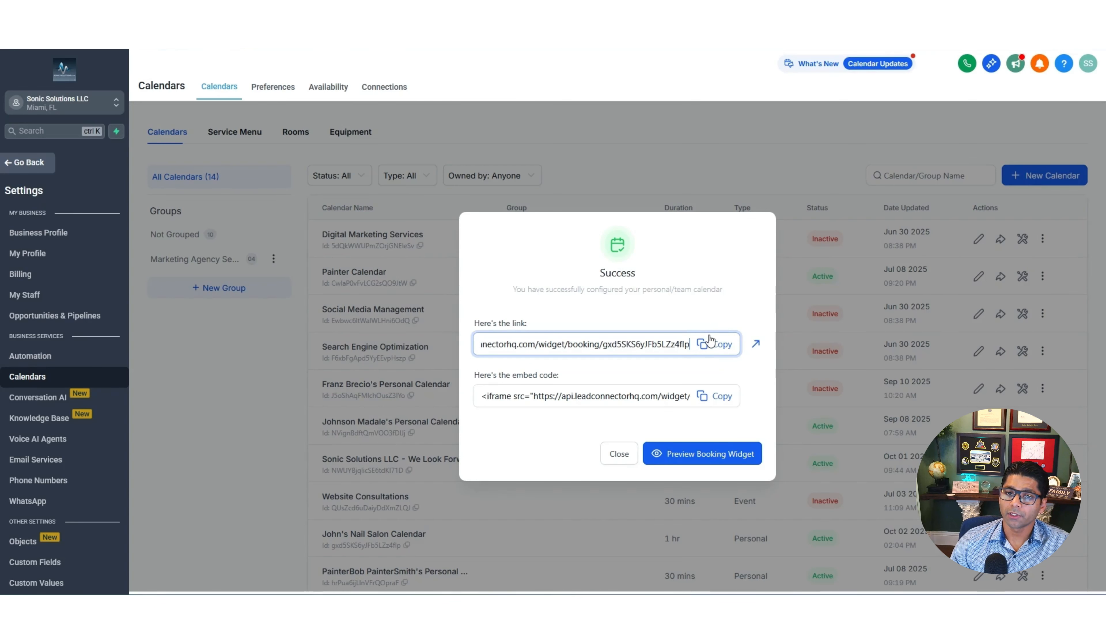
pyautogui.click(750, 248)
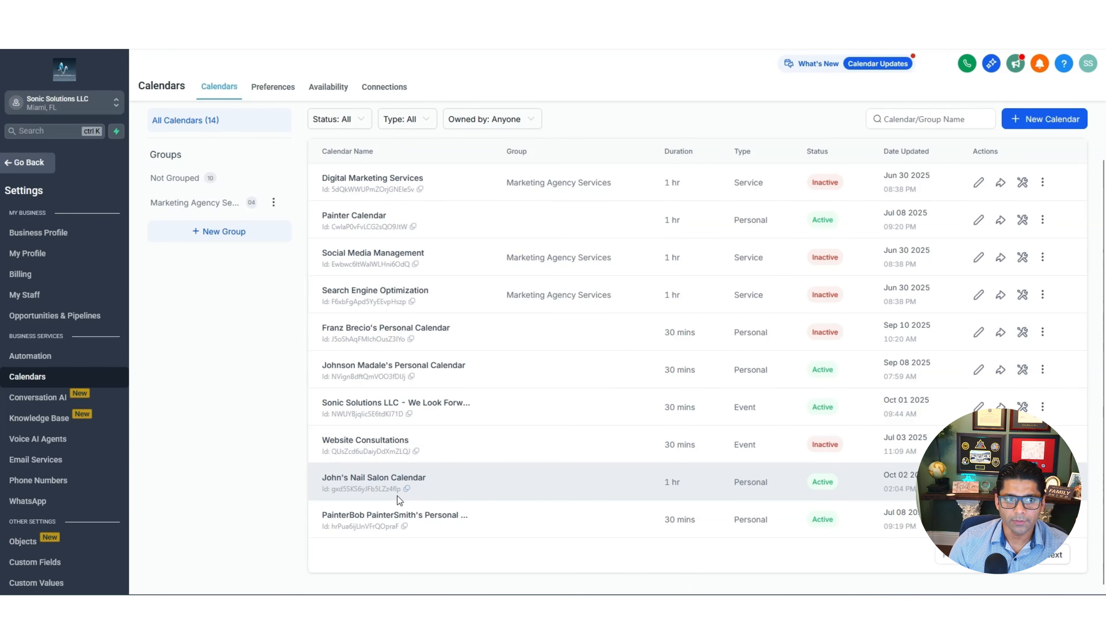
# Go back to Sites > Funnels and edit the Sonic Solutions Sales Funnel's Home step
pyautogui.click(38, 163)
pyautogui.click(38, 390)
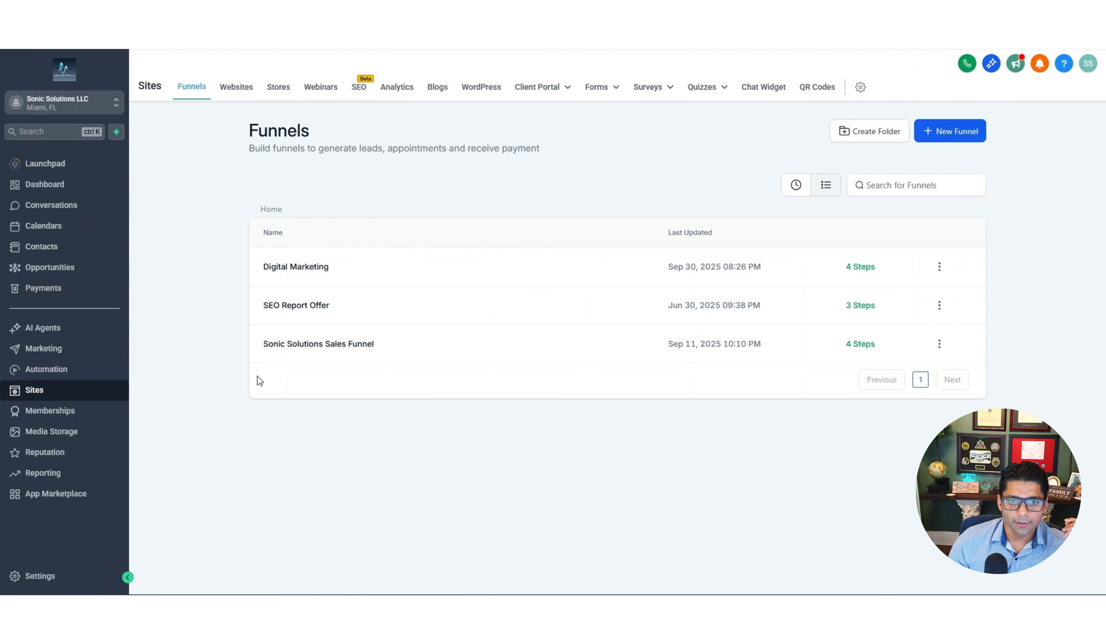
pyautogui.click(317, 345)
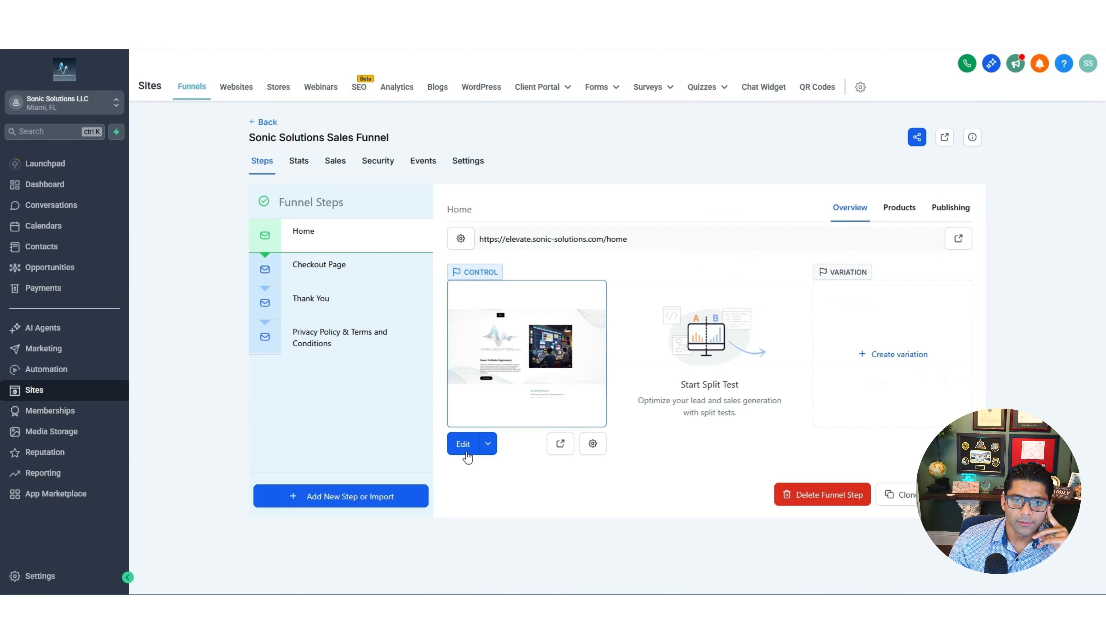
pyautogui.click(462, 443)
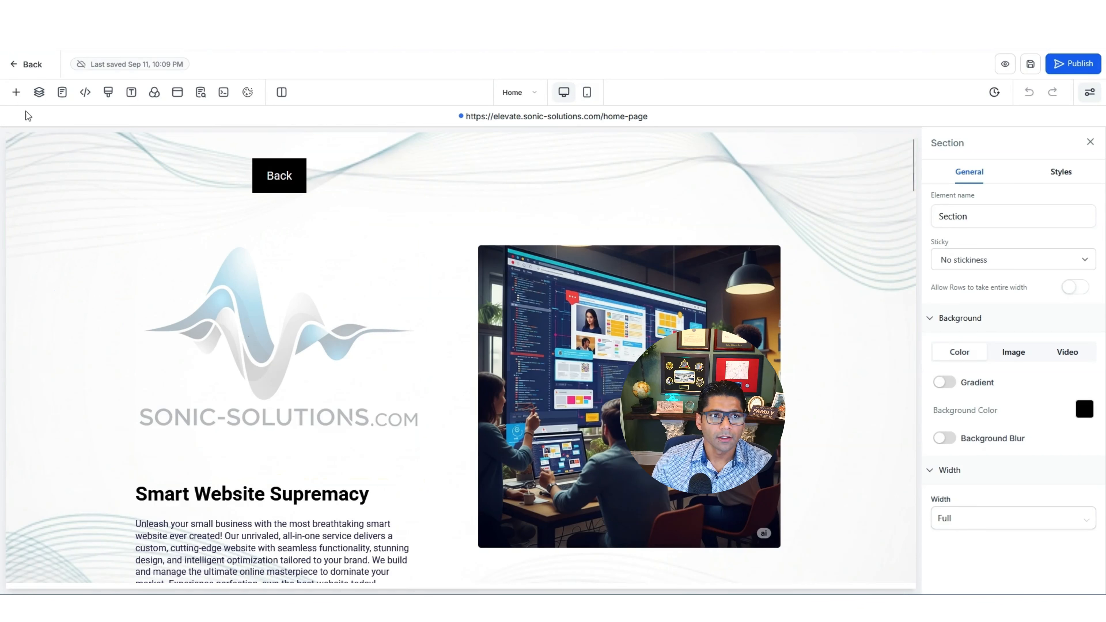
# Drop a one-column row onto the Home page, then delete the empty row
pyautogui.click(15, 93)
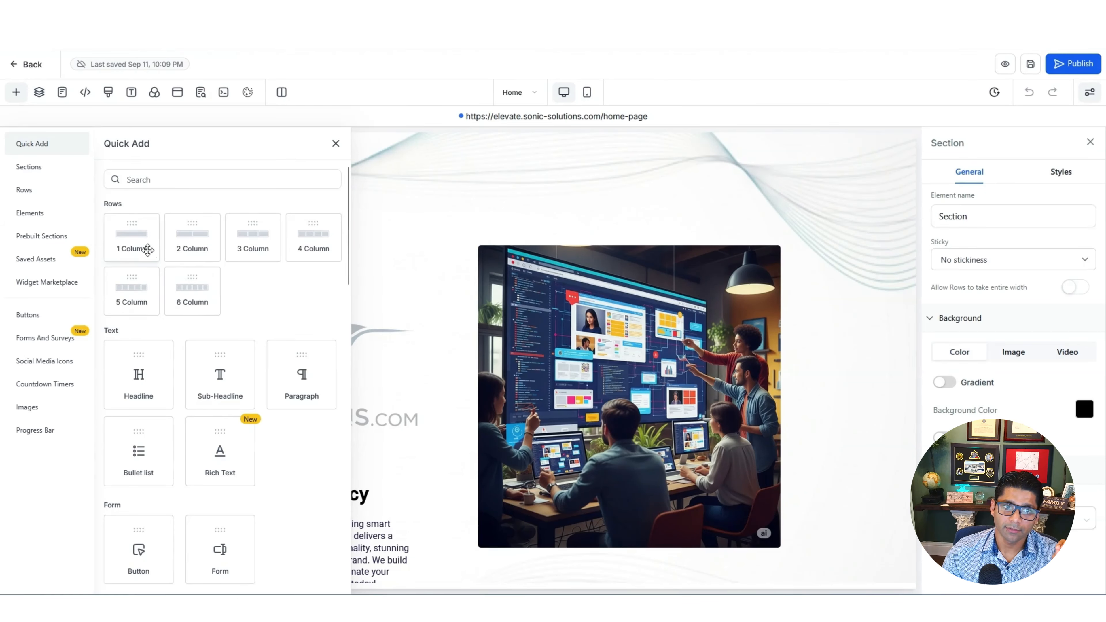
pyautogui.moveTo(136, 241); pyautogui.dragTo(328, 473)
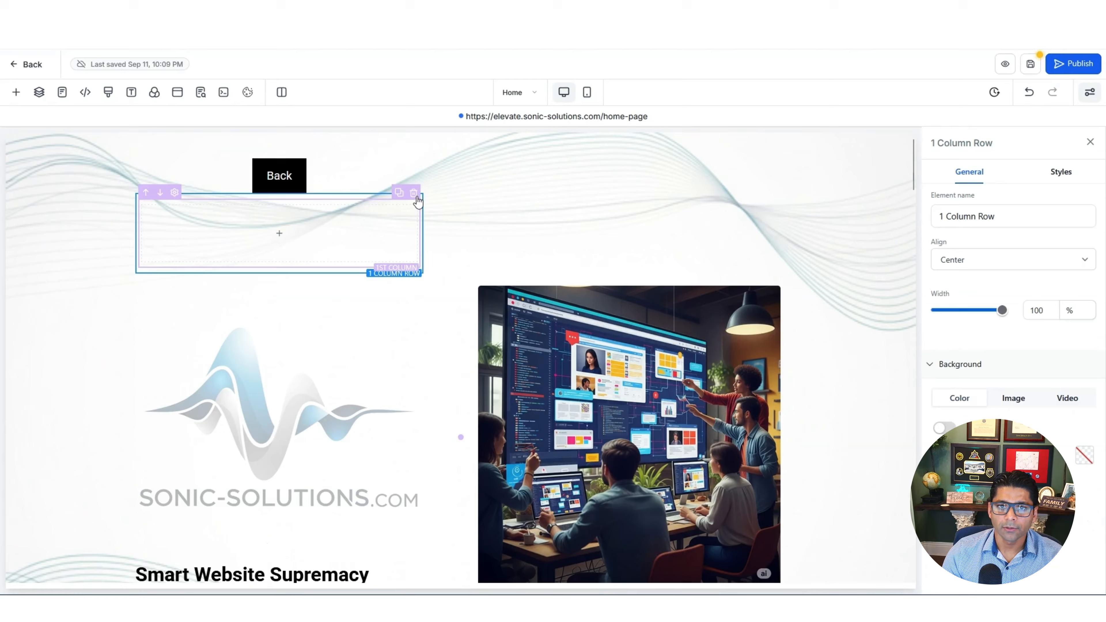
pyautogui.click(414, 194)
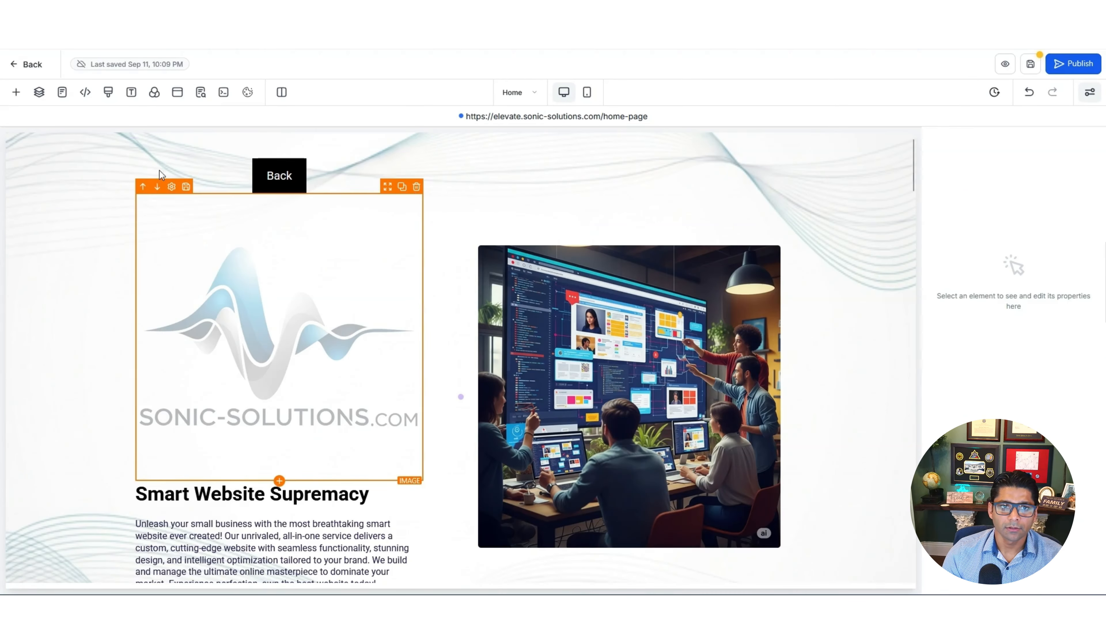
# Reopen Quick Add, browse the element tiles, and start searching elements by name
pyautogui.click(16, 93)
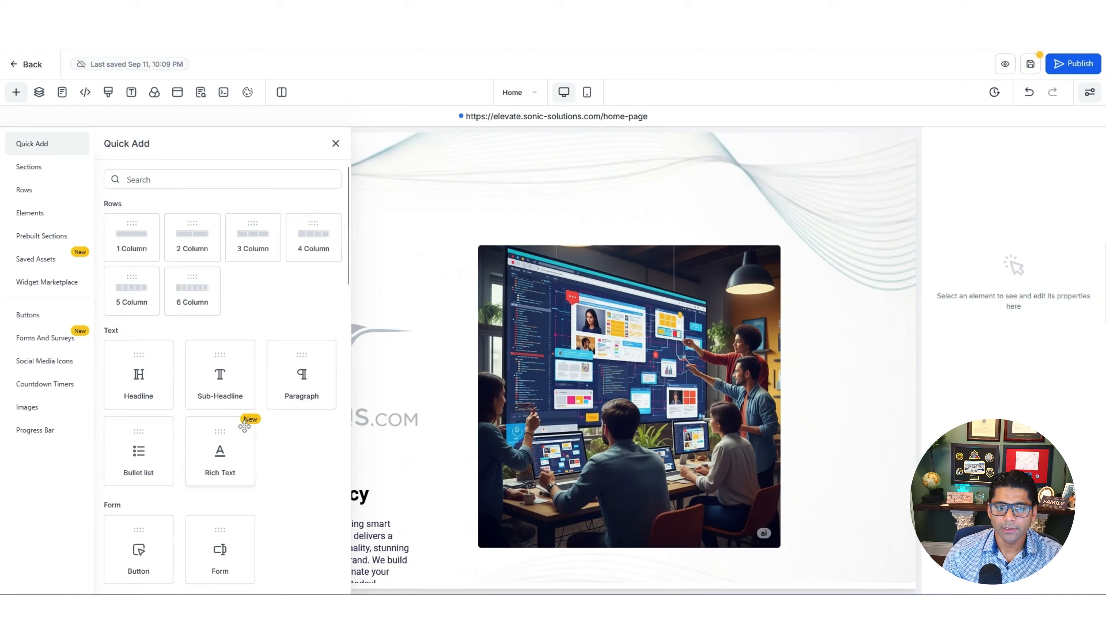
pyautogui.scroll(-4, 235, 405)
pyautogui.scroll(-4, 220, 379)
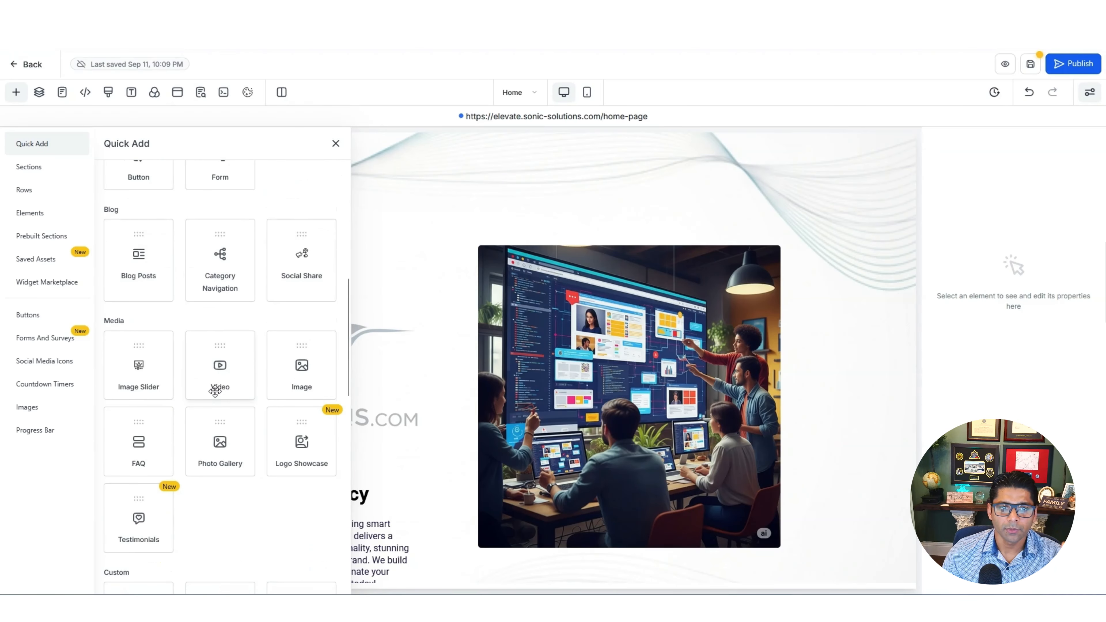
pyautogui.scroll(-3, 217, 401)
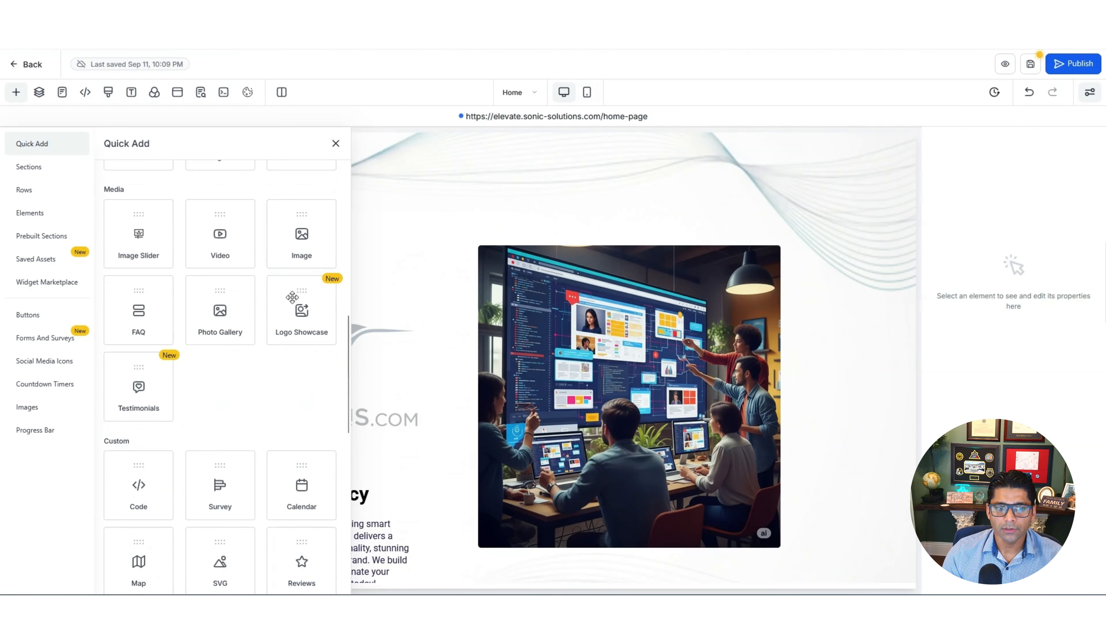
pyautogui.scroll(-4, 257, 407)
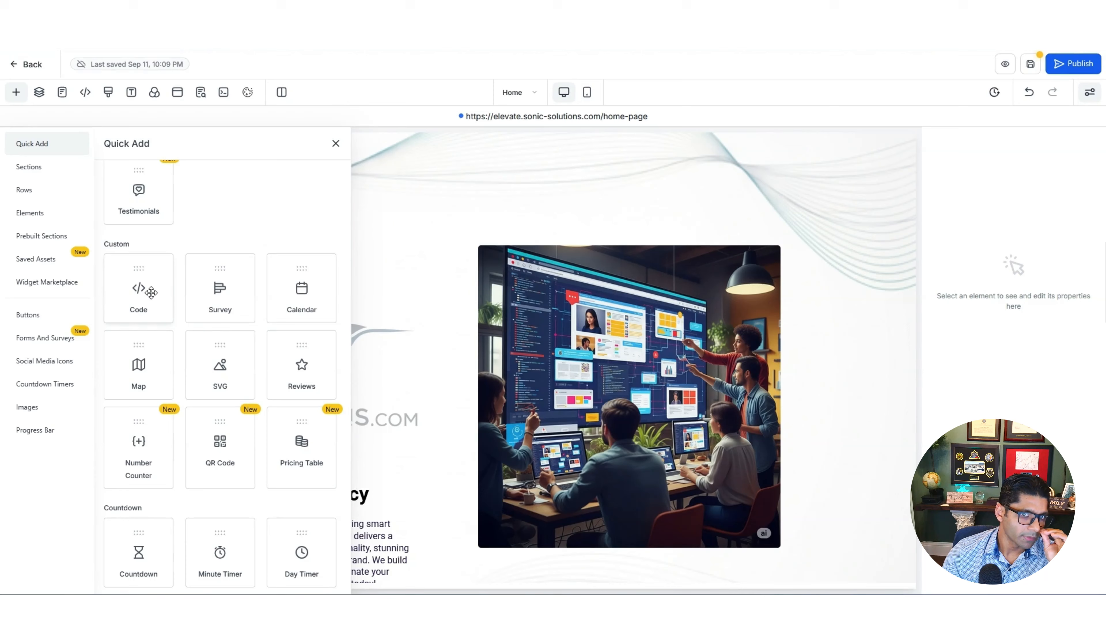
pyautogui.scroll(-8, 151, 292)
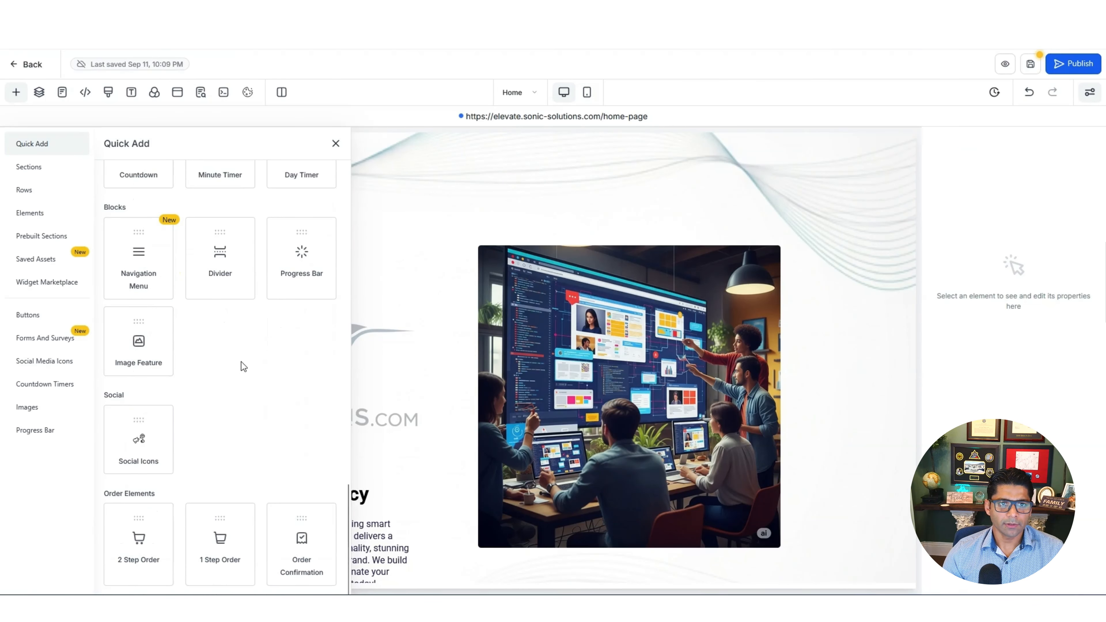
pyautogui.scroll(15, 242, 361)
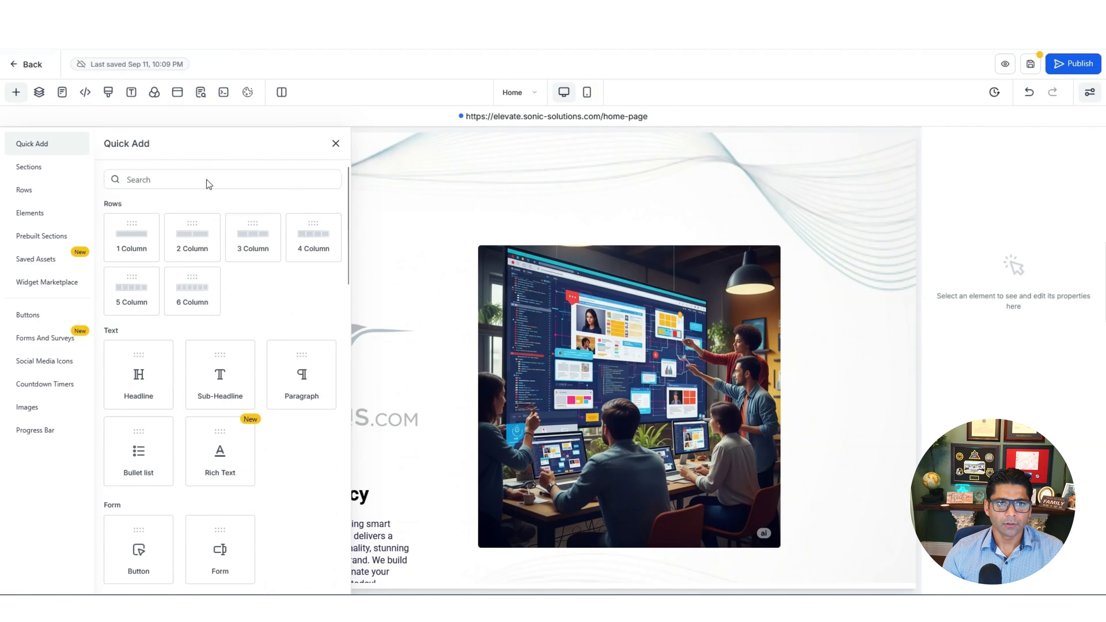
pyautogui.click(220, 179)
# Search 'calend' and place a Calendar element showing John's Nail Salon Calendar below the intro paragraph
pyautogui.write('calend')
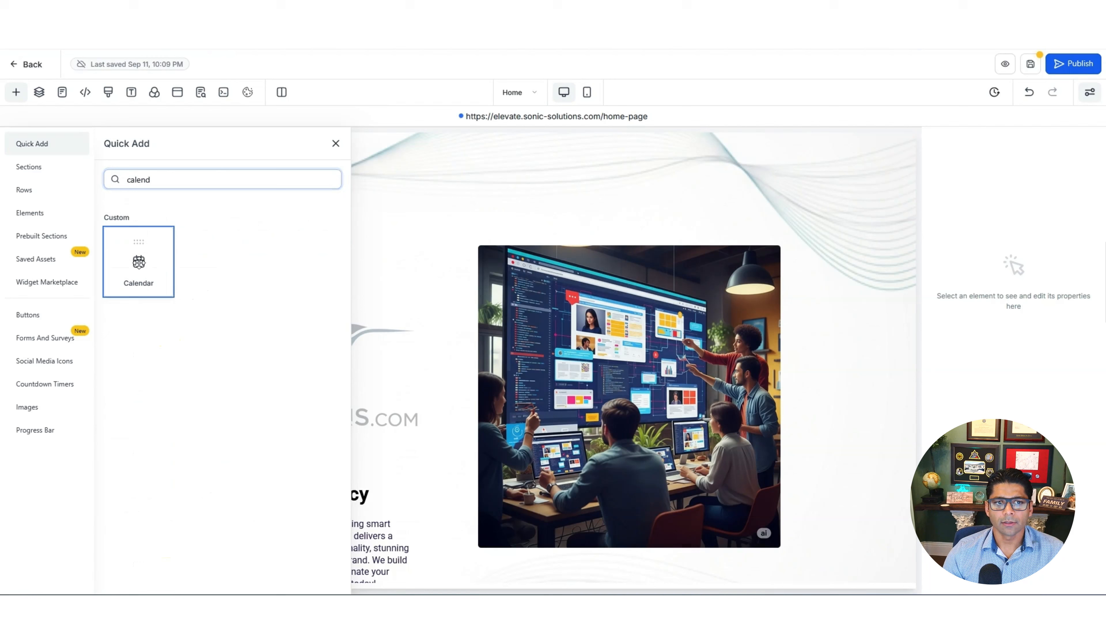
pyautogui.moveTo(138, 261); pyautogui.dragTo(299, 473)
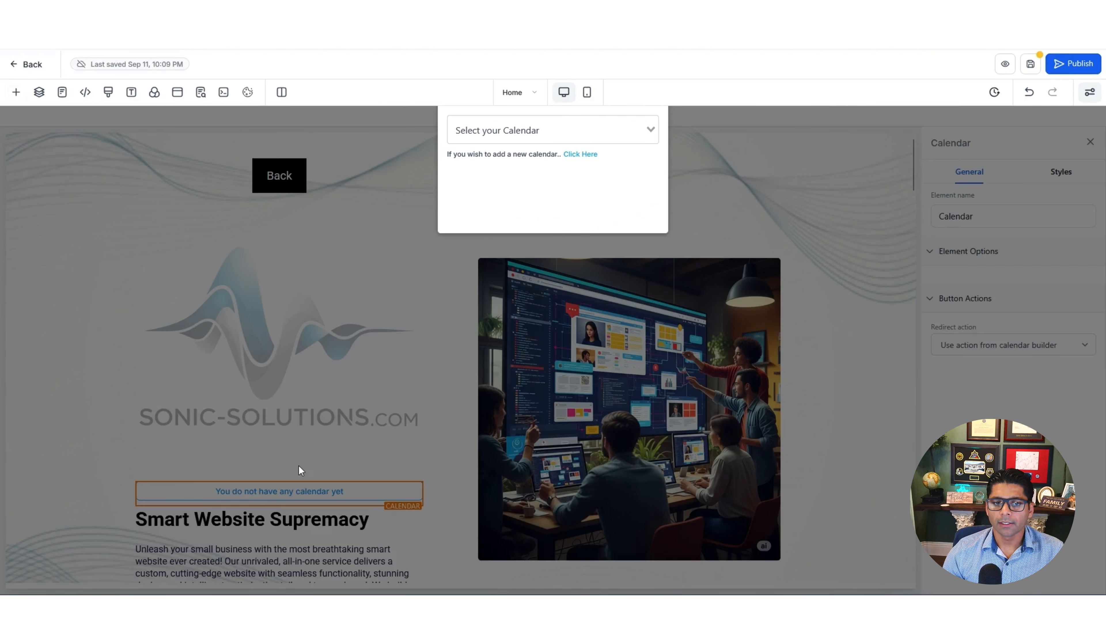
pyautogui.click(649, 129)
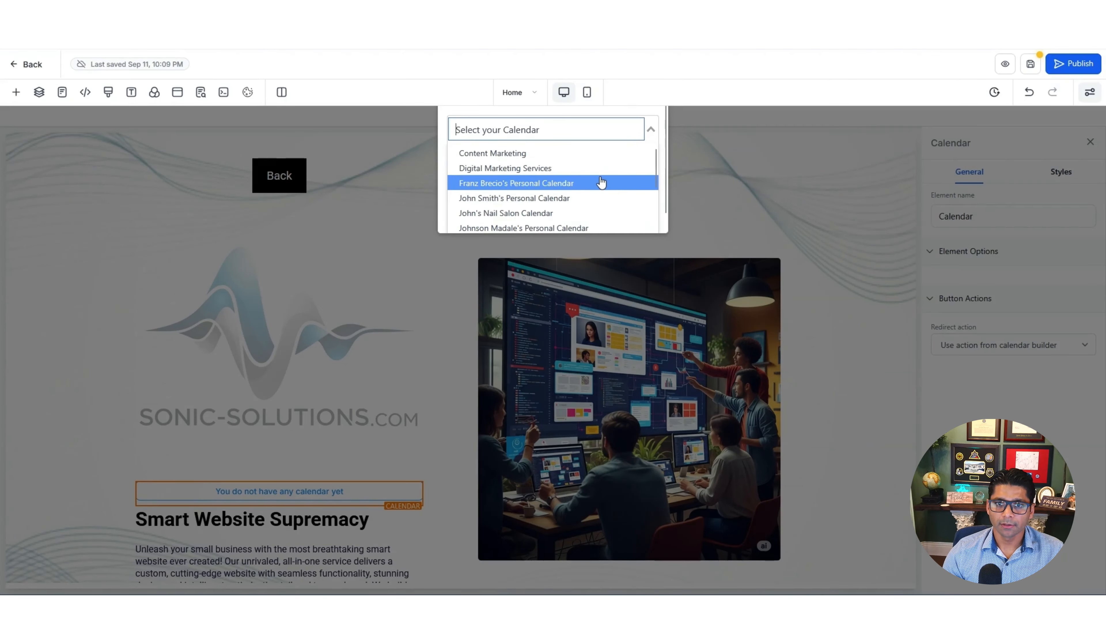
pyautogui.click(557, 212)
pyautogui.scroll(3, 324, 301)
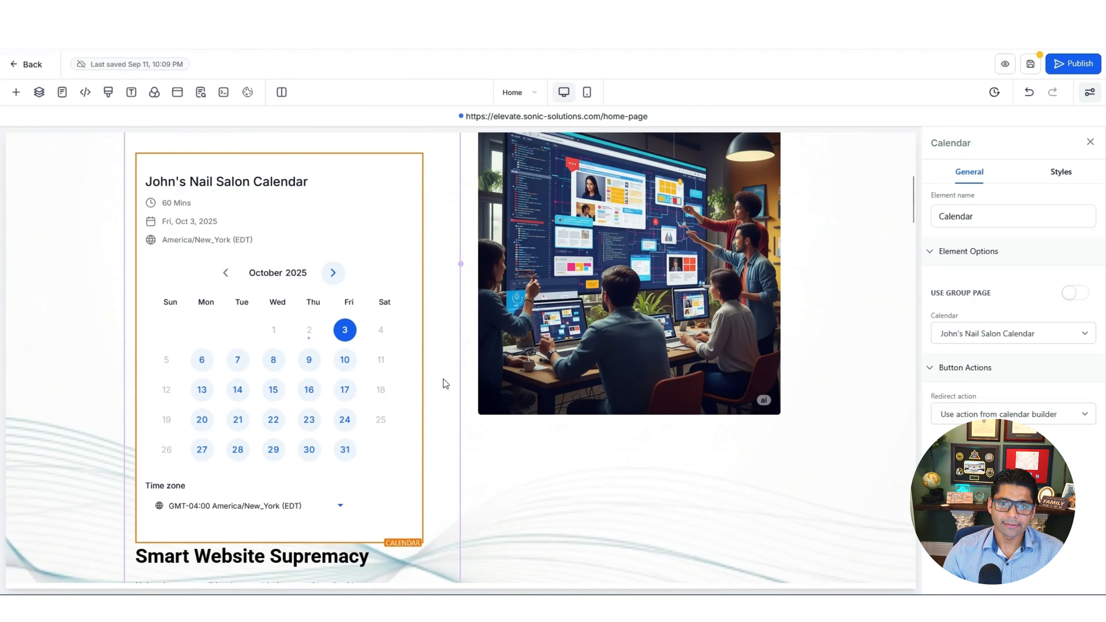
pyautogui.scroll(5, 593, 468)
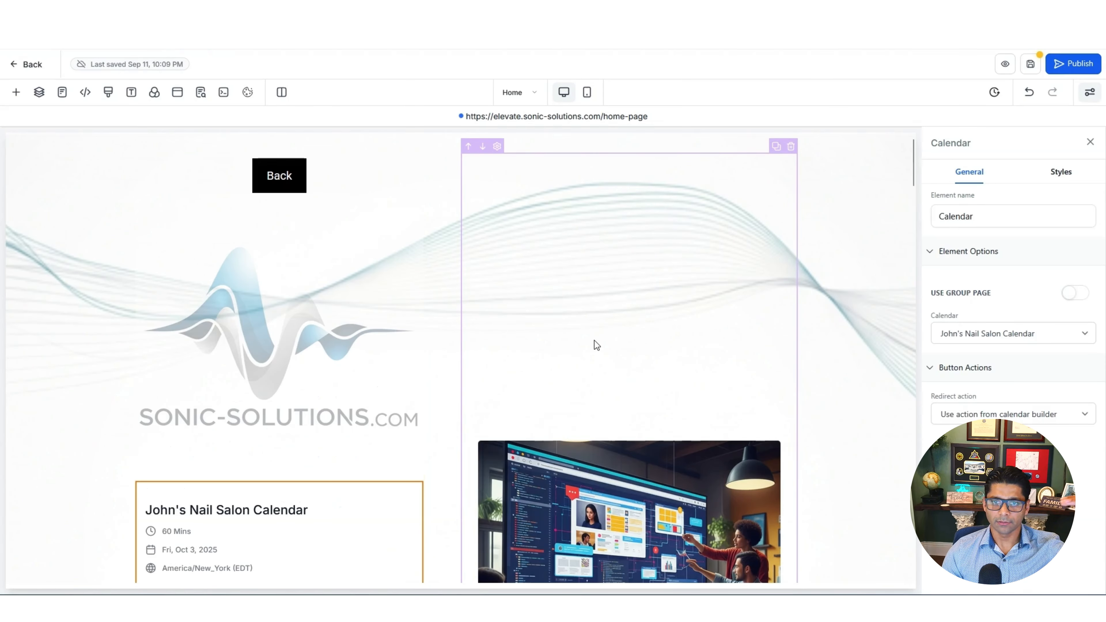
pyautogui.scroll(-4, 392, 331)
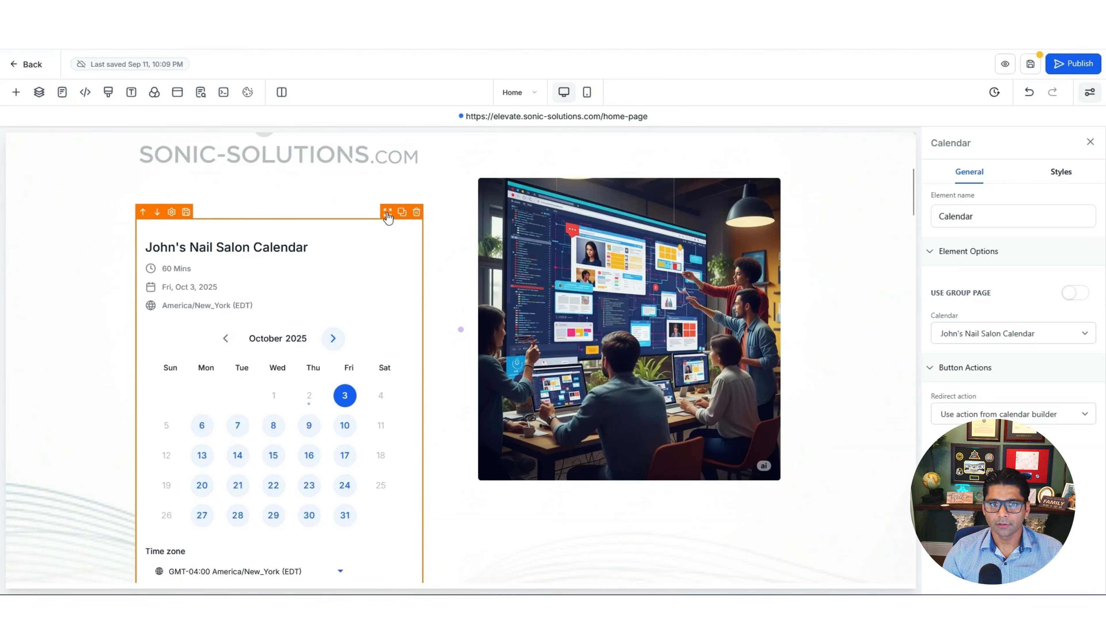
pyautogui.moveTo(388, 217); pyautogui.dragTo(600, 404)
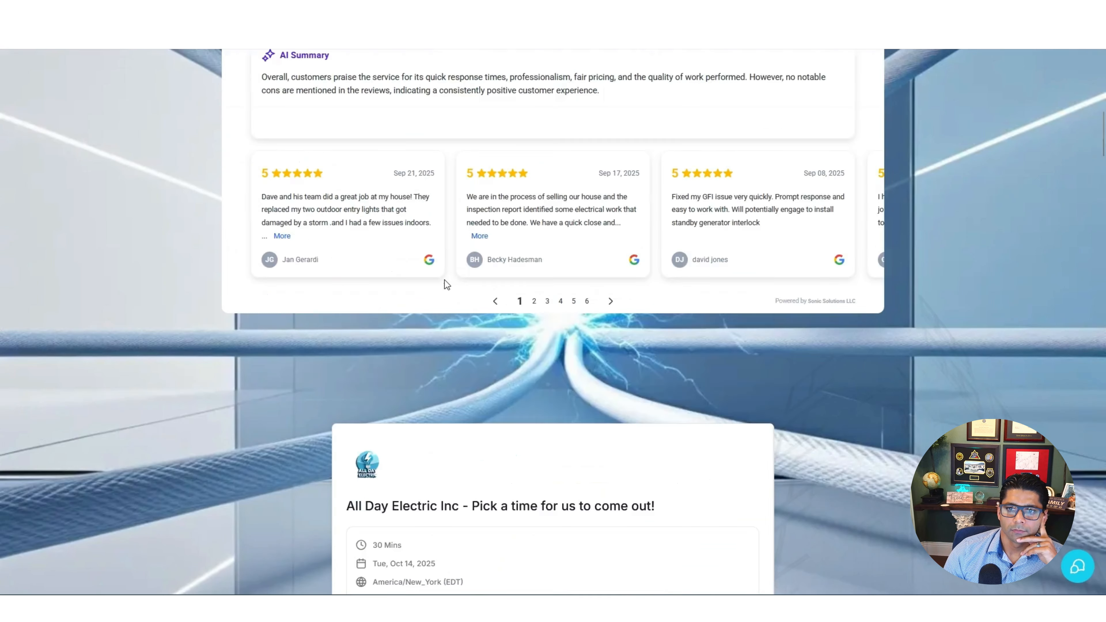
# Pick Wednesday, October 8 as a booking date on the live calendar
pyautogui.scroll(-8, 444, 280)
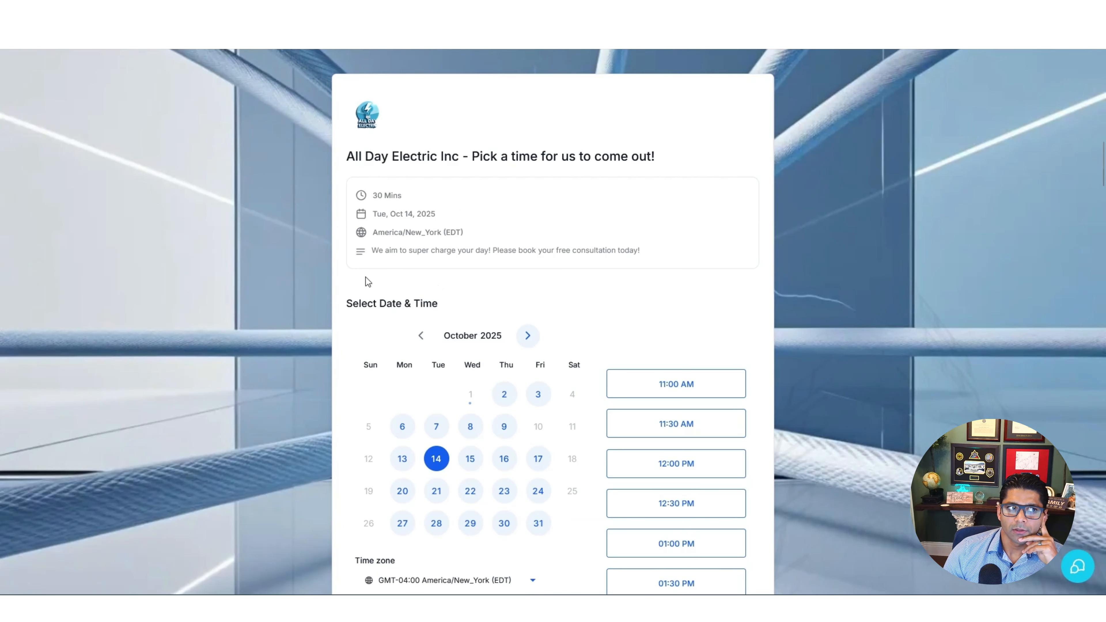
pyautogui.scroll(-2, 342, 275)
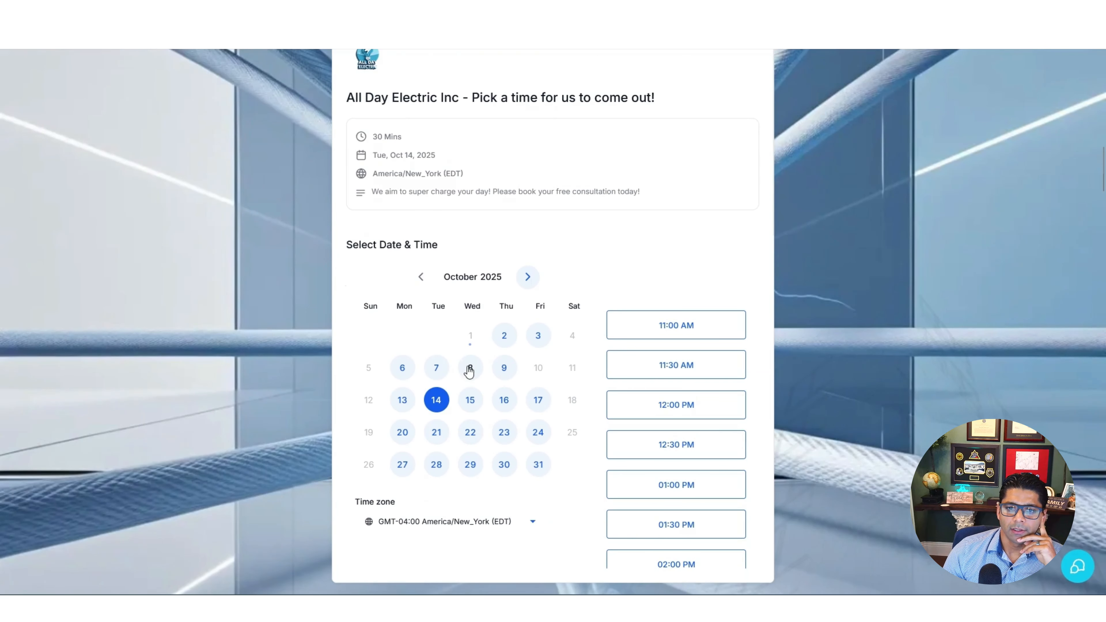
pyautogui.click(470, 369)
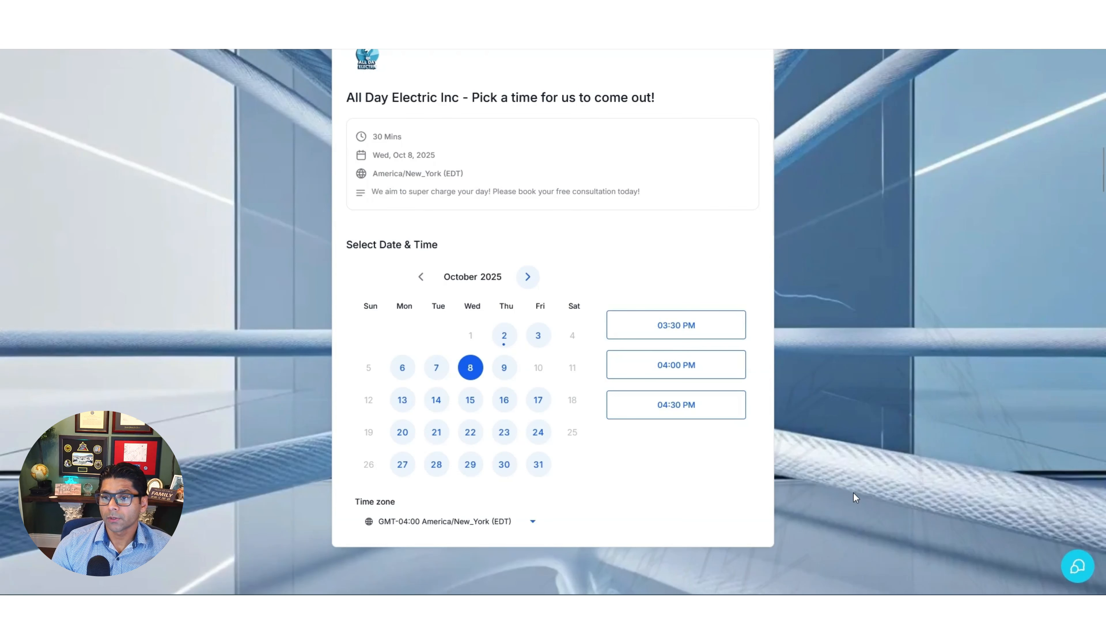
# Open the AI agent chat, draft the message 'I have', then erase it
pyautogui.click(1077, 568)
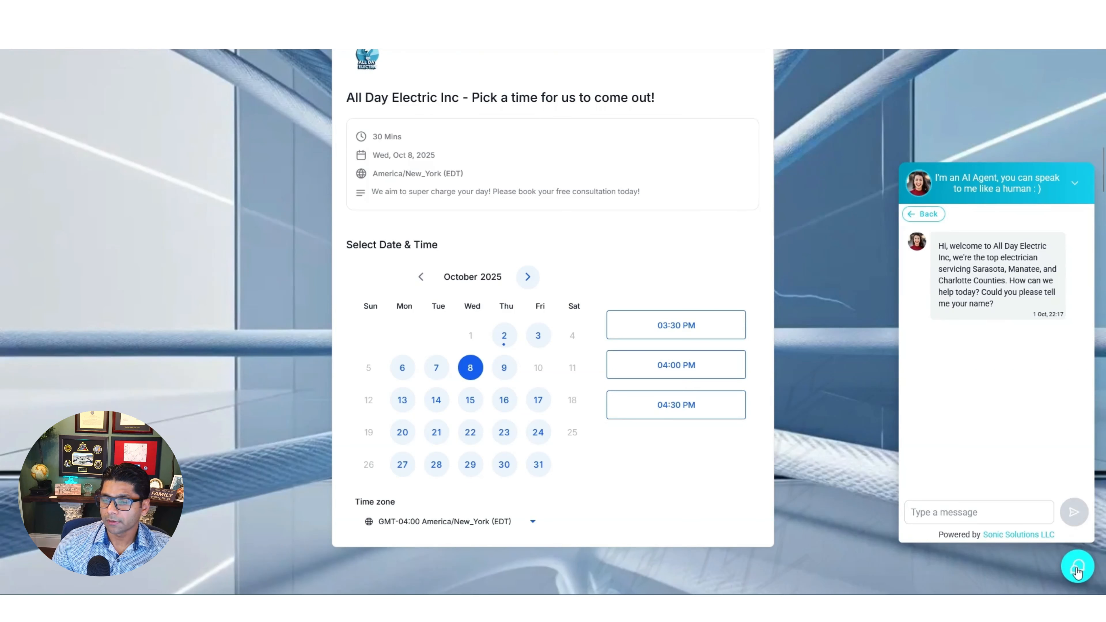
pyautogui.click(995, 516)
pyautogui.write('I have')
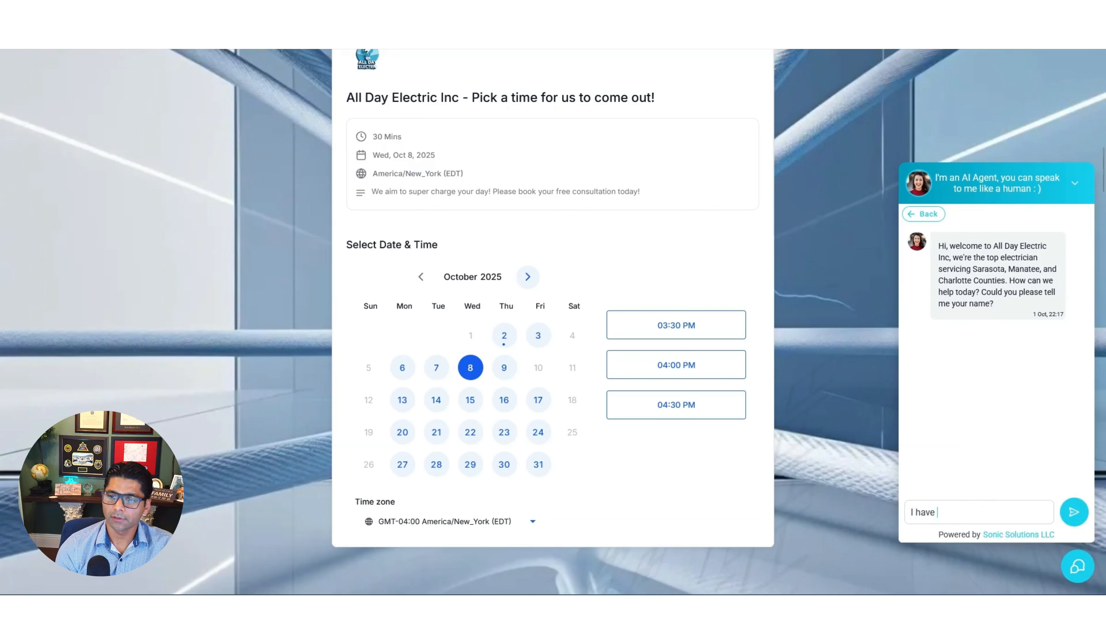
pyautogui.press('BackSpace')
pyautogui.press('BackSpace')
pyautogui.press('BackSpace')
pyautogui.press('BackSpace')
pyautogui.press('BackSpace')
pyautogui.press('BackSpace')
pyautogui.press('BackSpace')
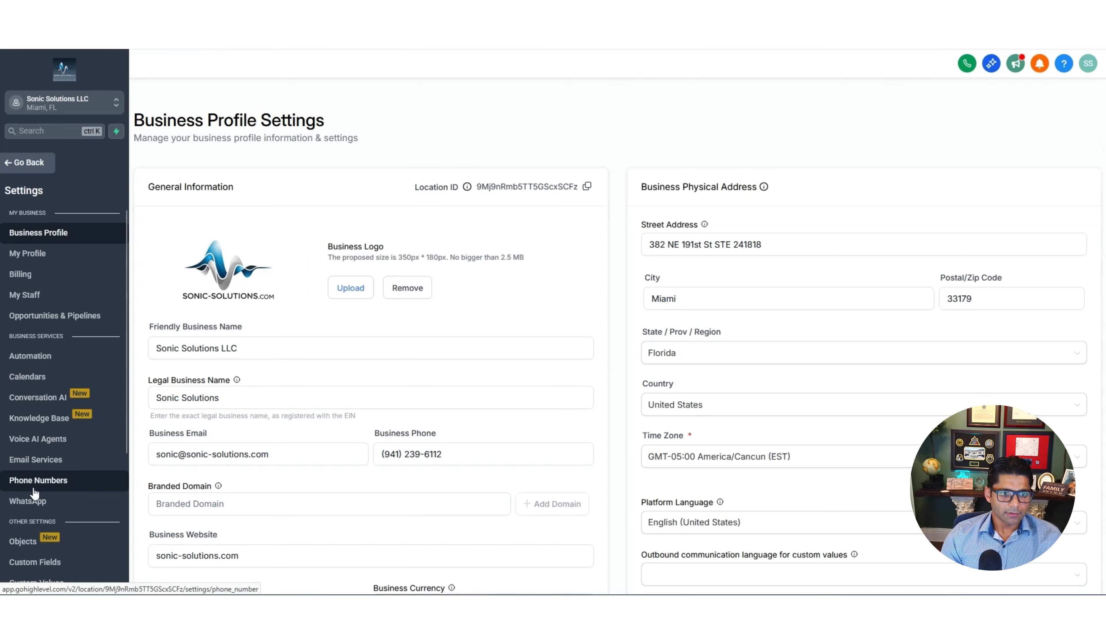
# Open Conversation AI settings and follow the link to the relocated AI Agents area
pyautogui.click(40, 363)
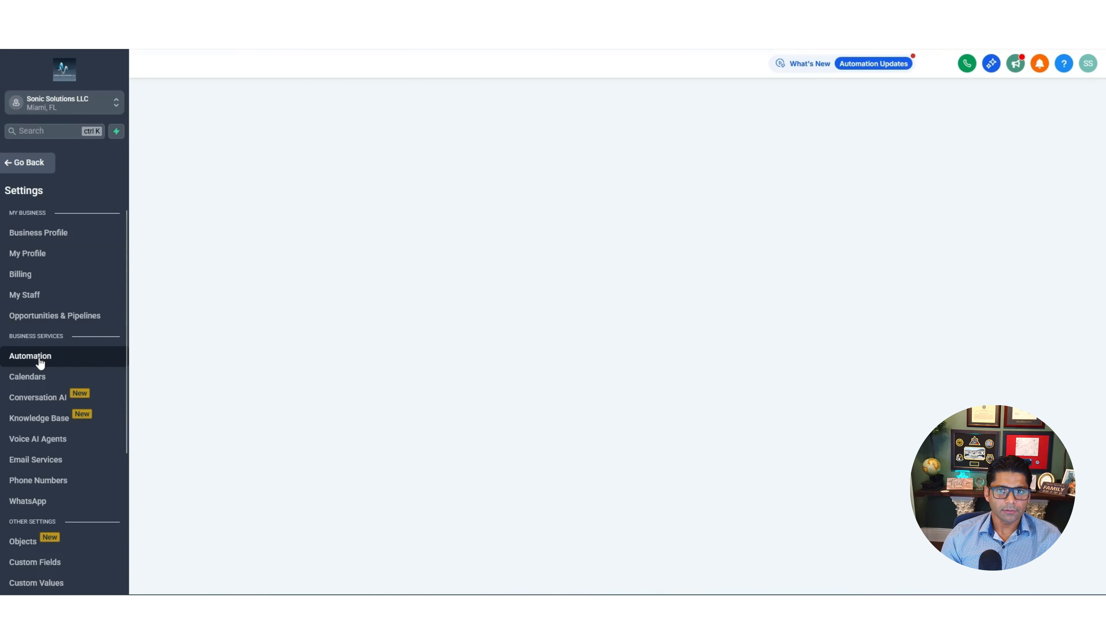
pyautogui.click(38, 397)
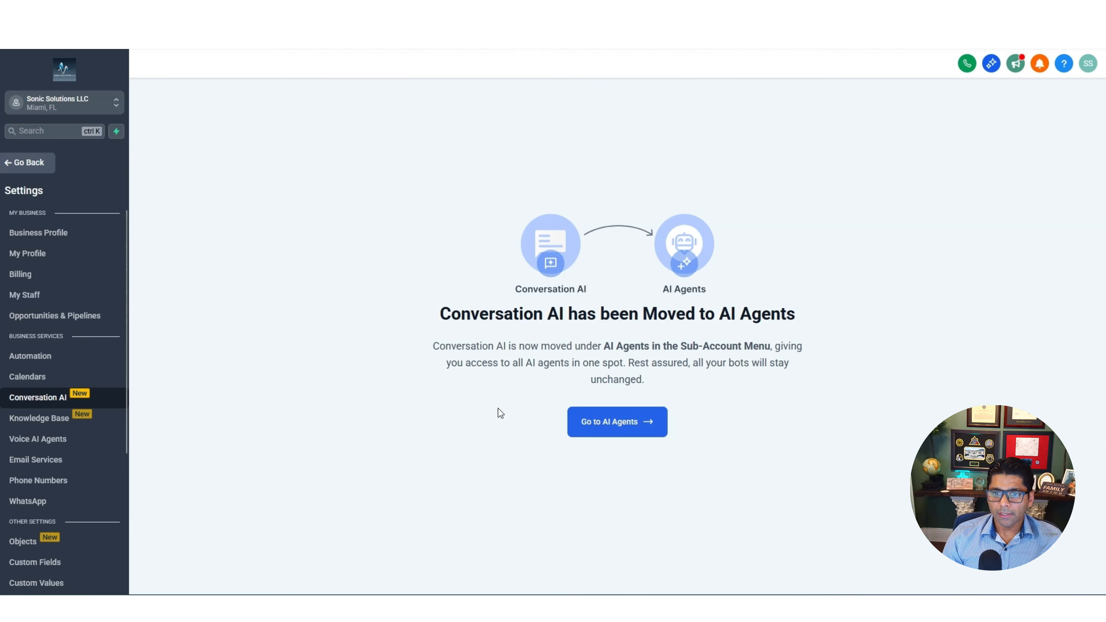
pyautogui.click(654, 424)
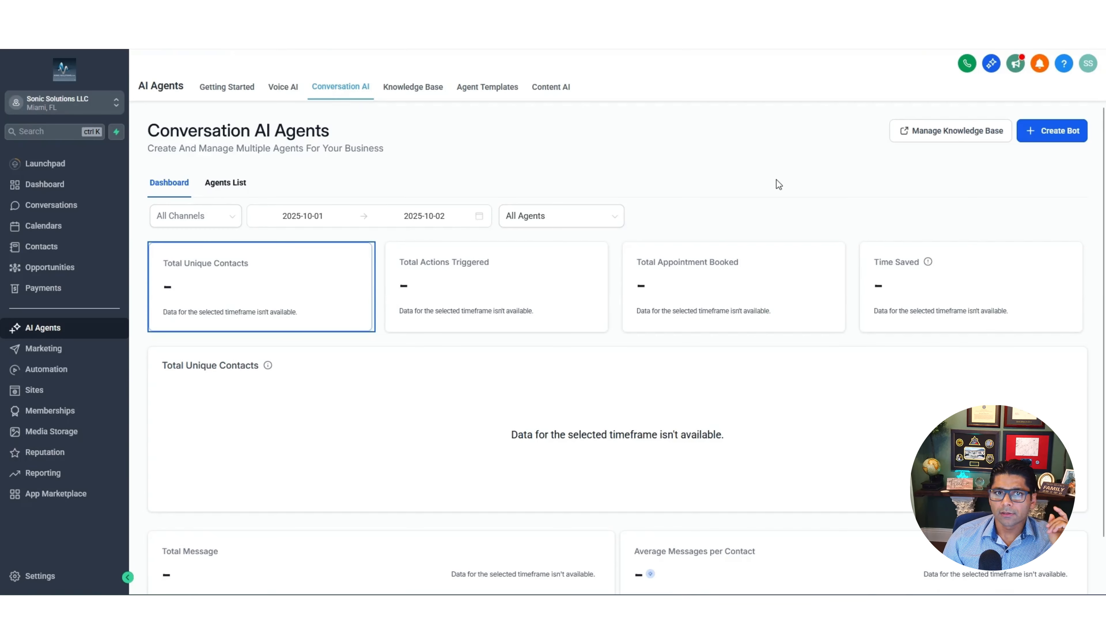
# Create a guided-form appointment booking bot, keeping the Painter brand voice
pyautogui.click(1065, 140)
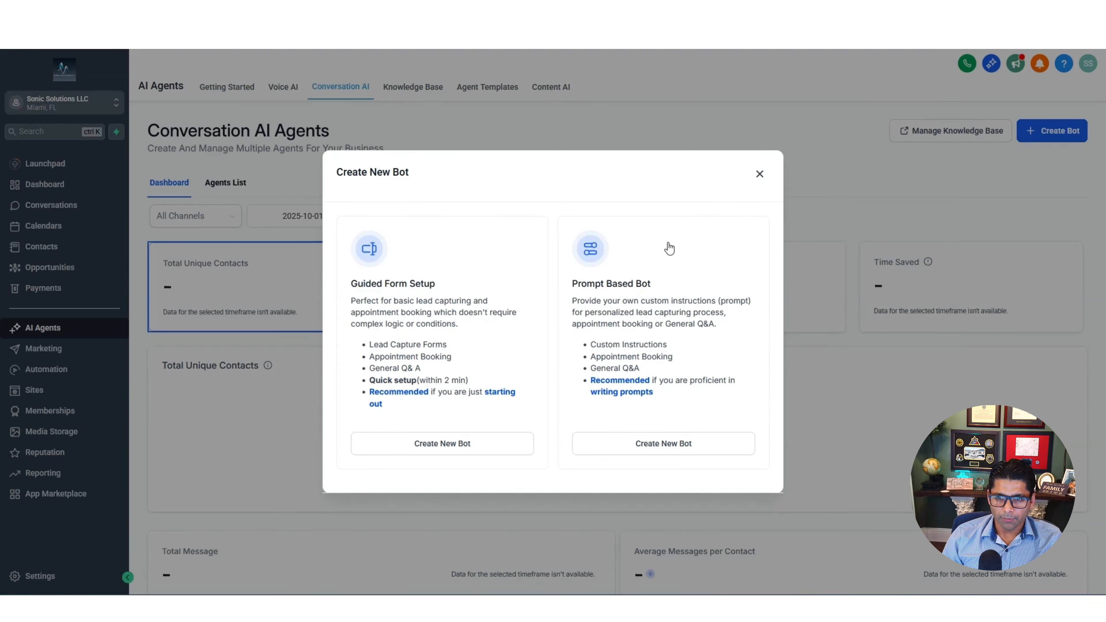
pyautogui.click(454, 449)
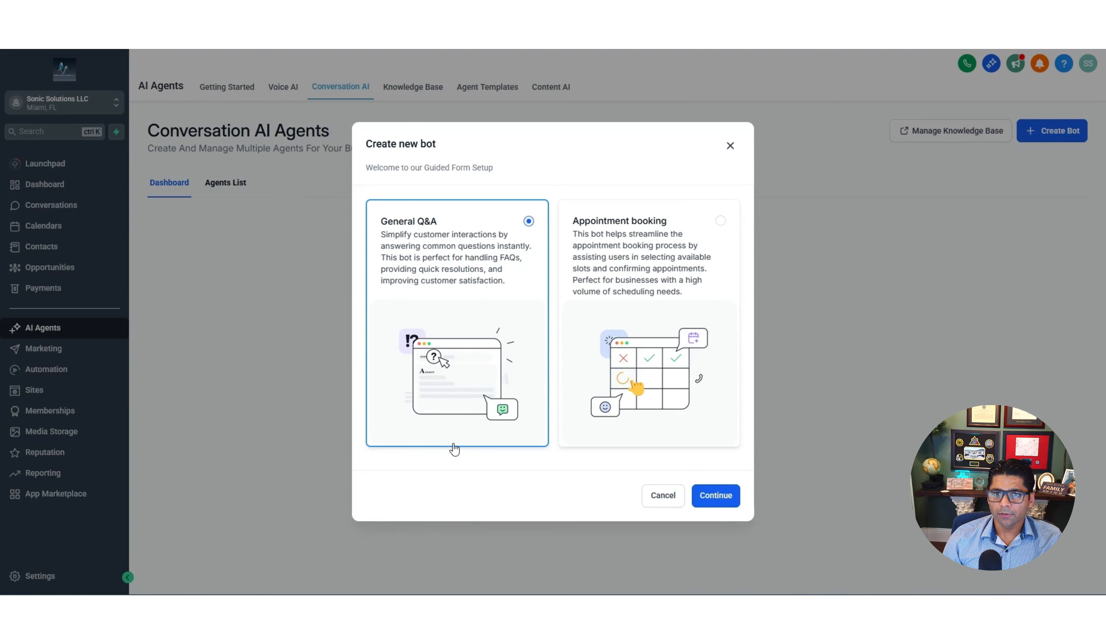
pyautogui.click(711, 223)
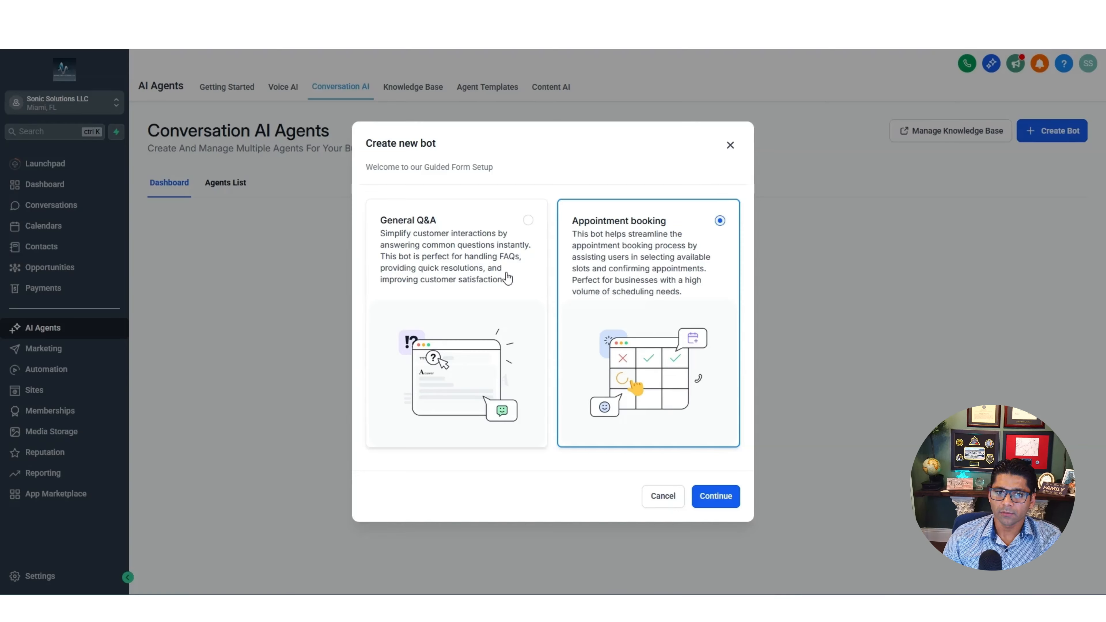
pyautogui.click(716, 498)
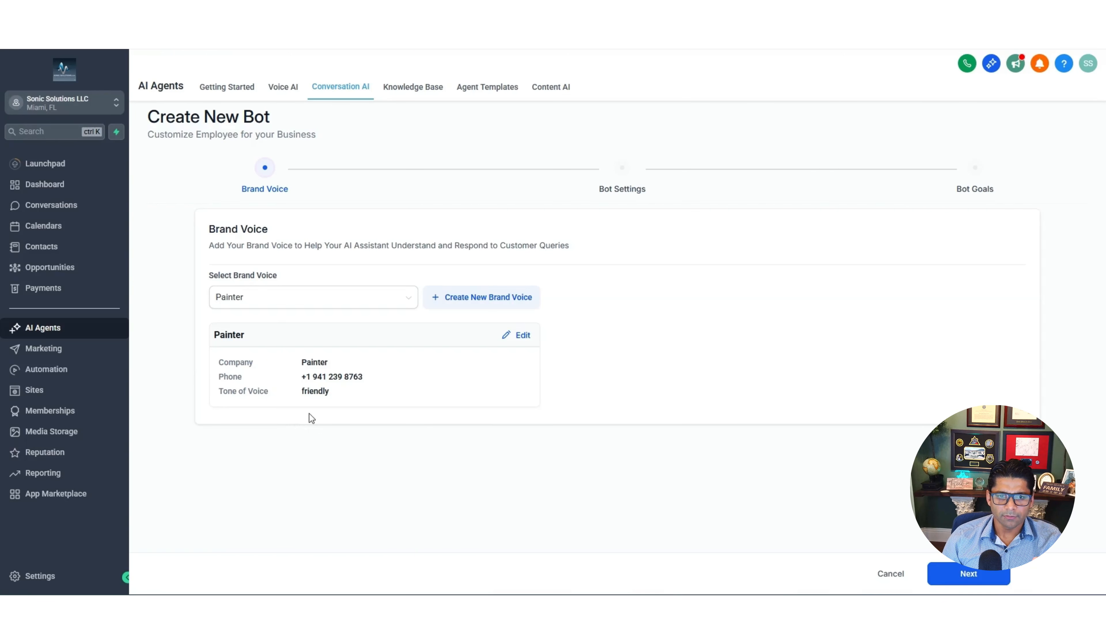
pyautogui.click(969, 574)
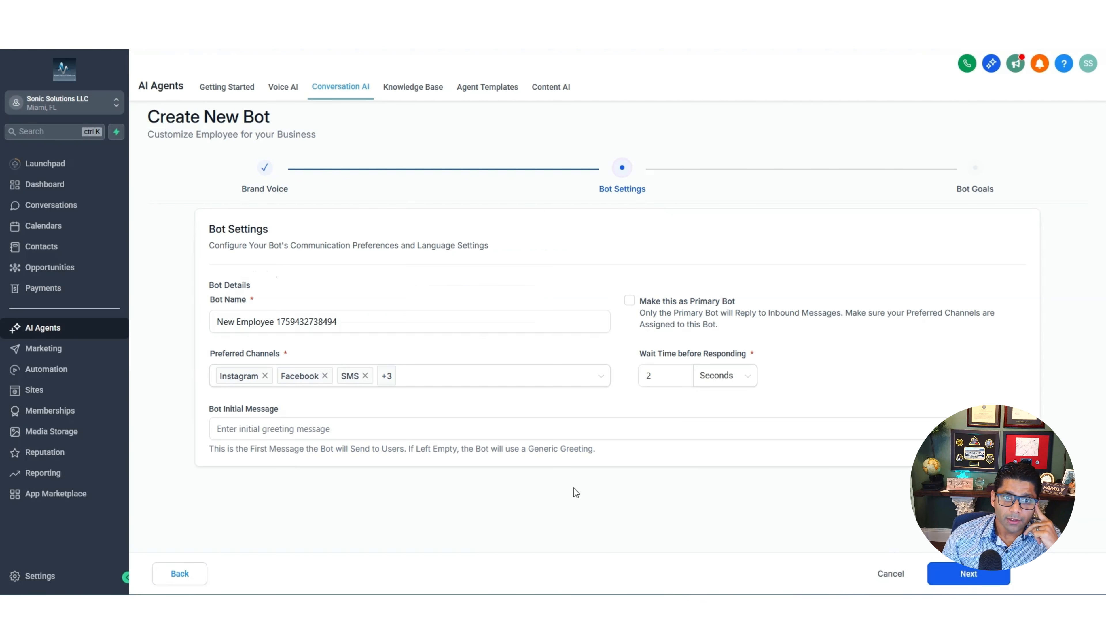
# Rename the bot 'Painter Bobs Agents' and review its messaging channels
pyautogui.tripleClick(362, 321)
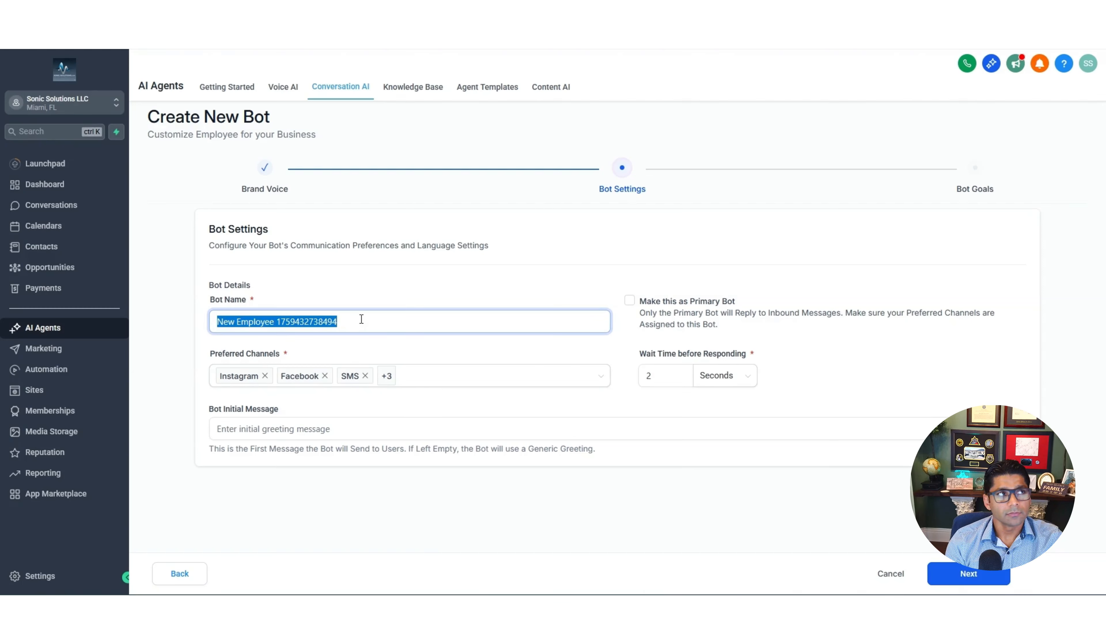
pyautogui.write("Painter Bob's Agents")
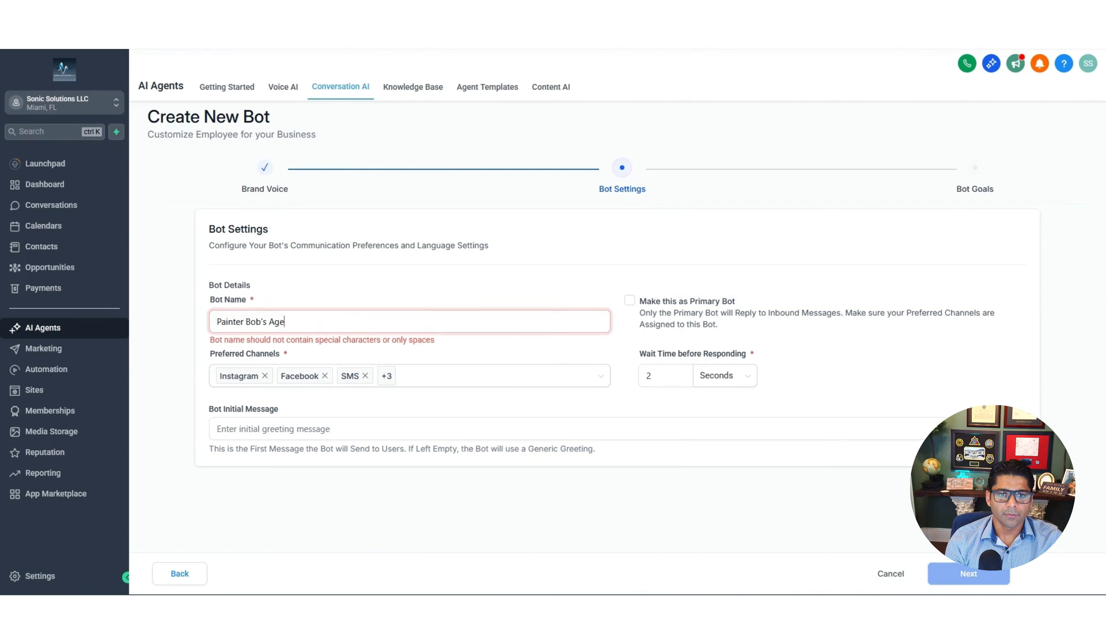
pyautogui.press('Left')
pyautogui.press('Left')
pyautogui.press('Left')
pyautogui.press('Left')
pyautogui.press('Left')
pyautogui.press('Left')
pyautogui.press('Left')
pyautogui.press('Left')
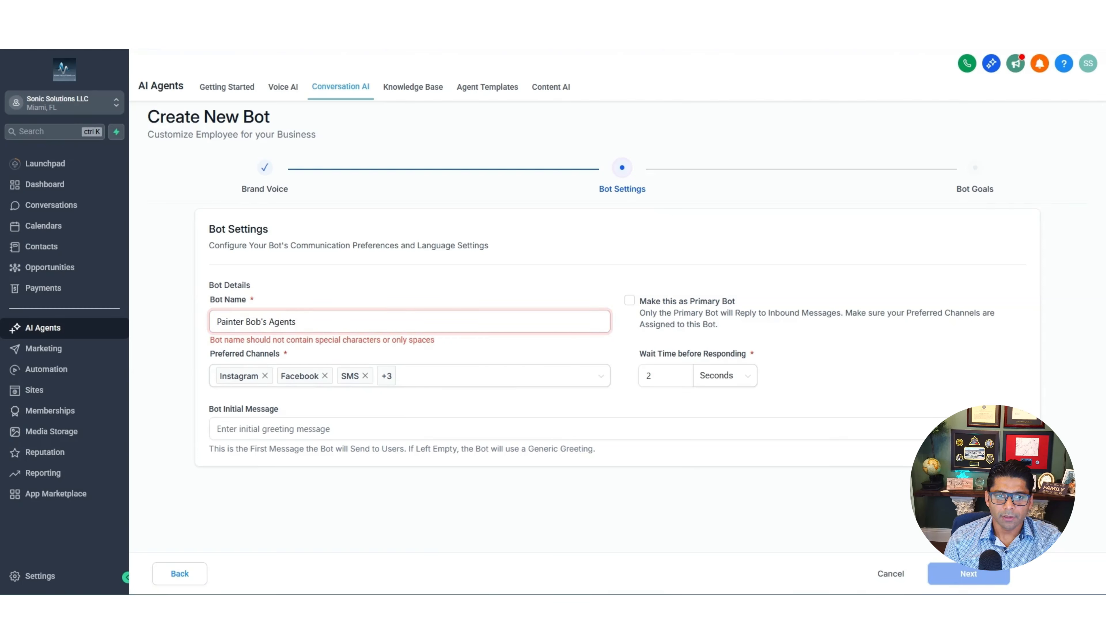
pyautogui.press('BackSpace')
pyautogui.click(604, 379)
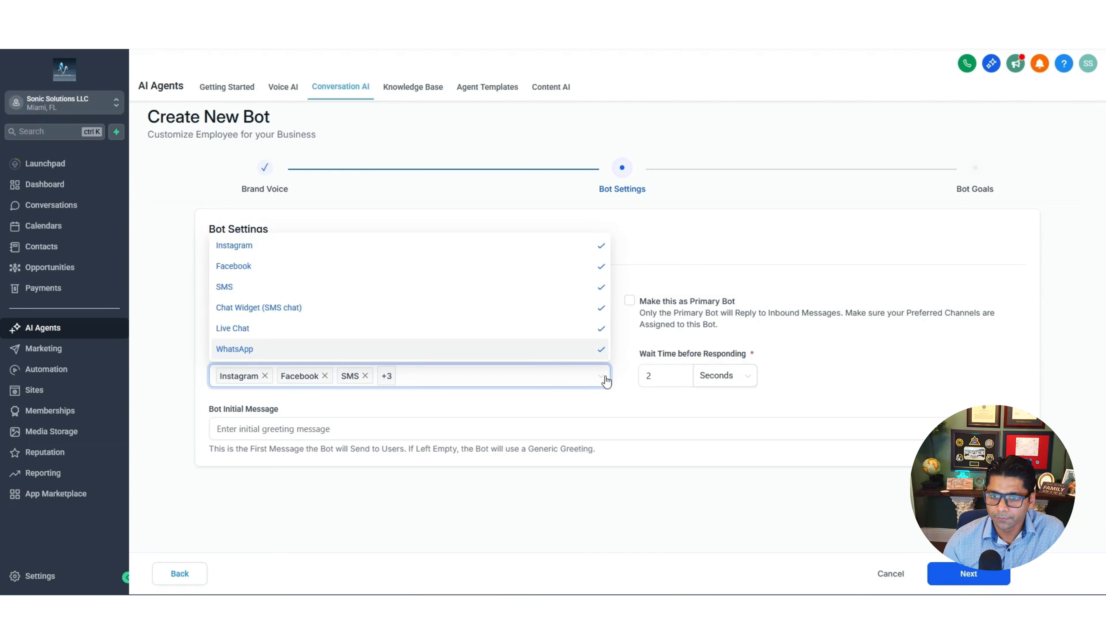
# Set the bot's wait time to 1 second and make it the primary bot
pyautogui.press('Tab')
pyautogui.moveTo(666, 375); pyautogui.dragTo(643, 375)
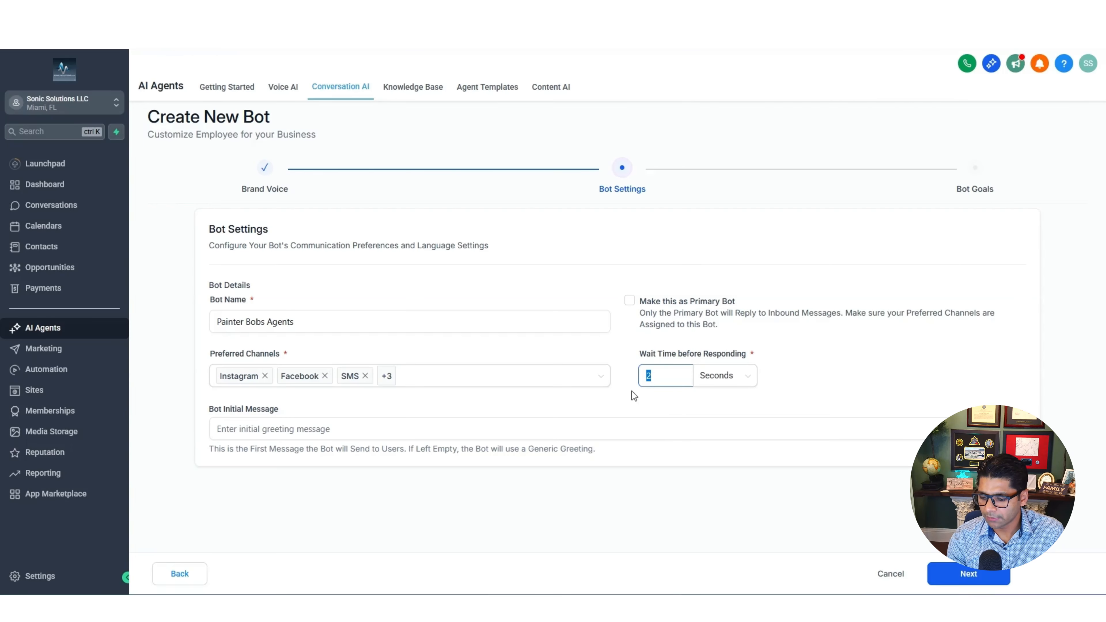
pyautogui.write('1')
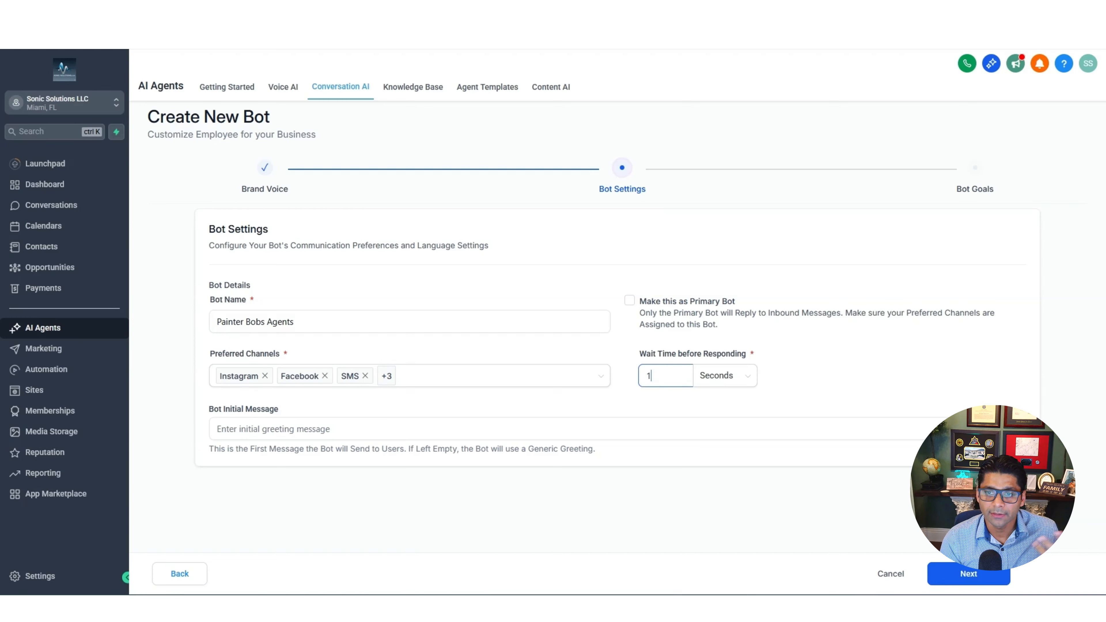
pyautogui.click(821, 401)
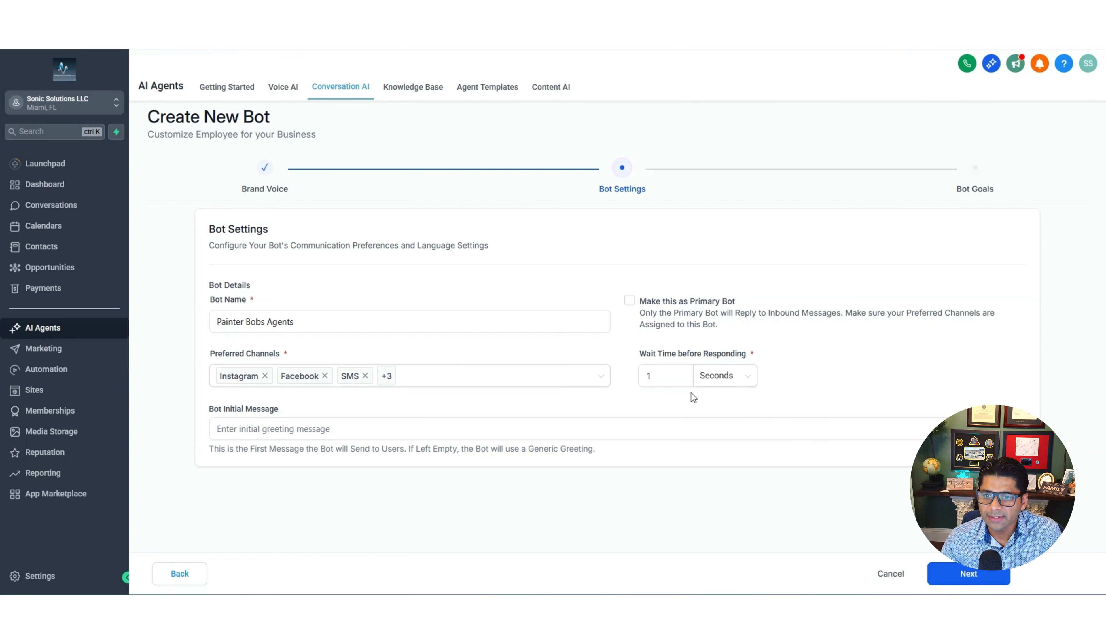
pyautogui.click(630, 300)
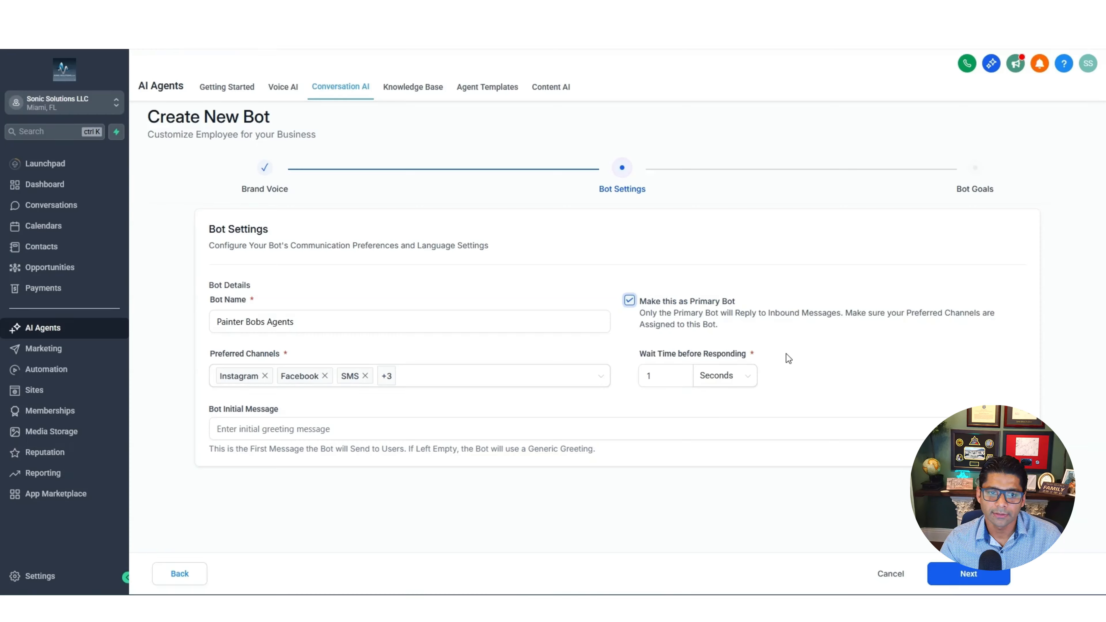
# Set the initial message: 'Hello, I am an AI agent. how can I assist you today You can speak to me normally.'
pyautogui.click(351, 432)
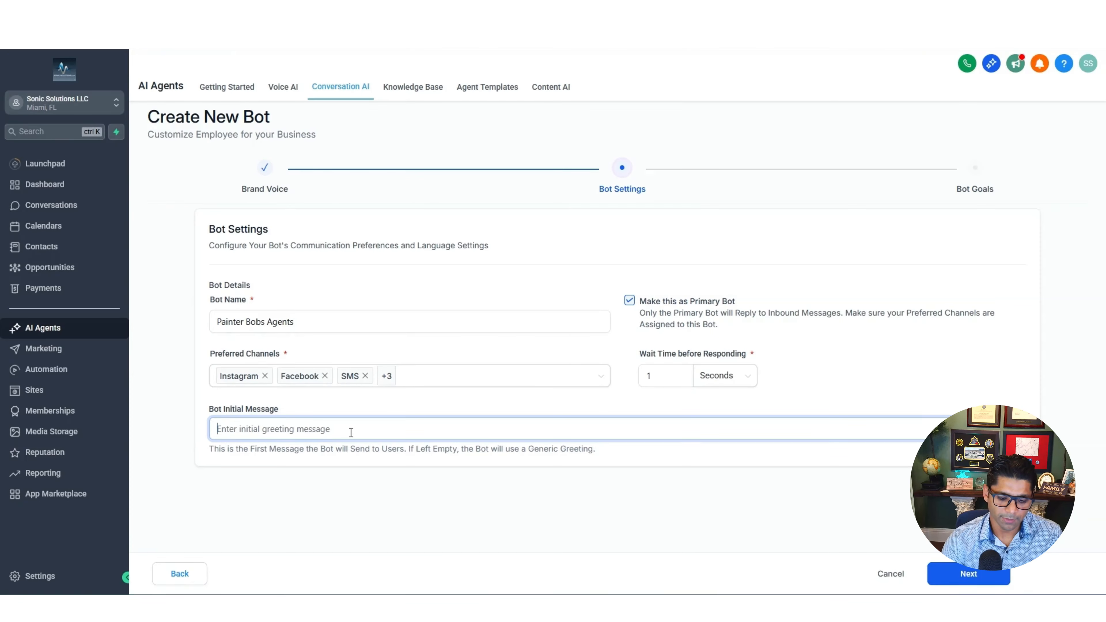
pyautogui.write('Hello')
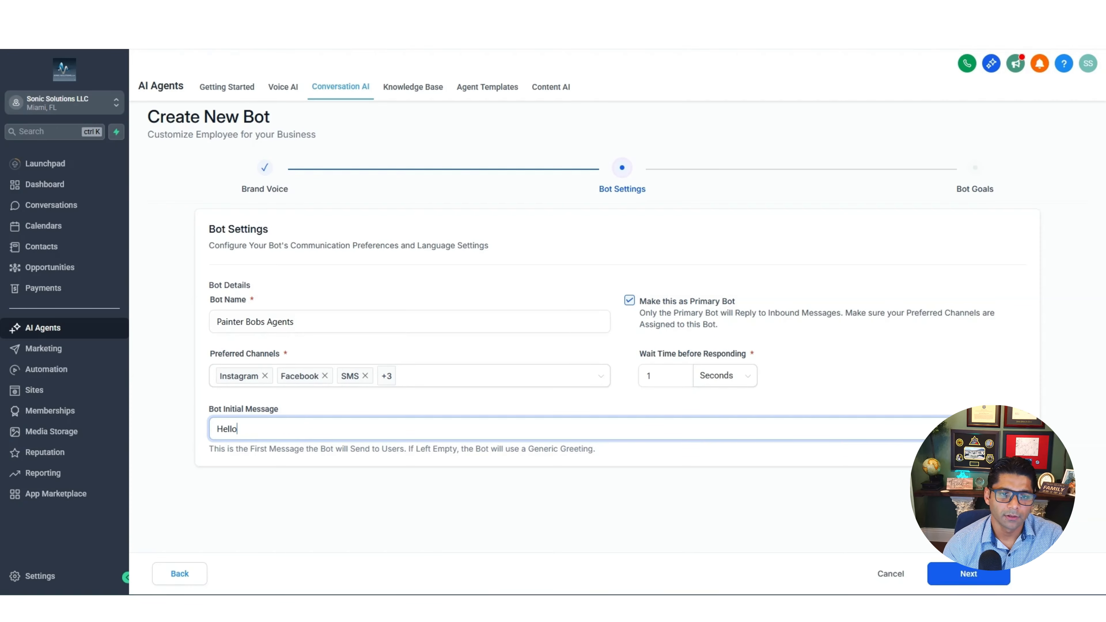
pyautogui.write(', I am')
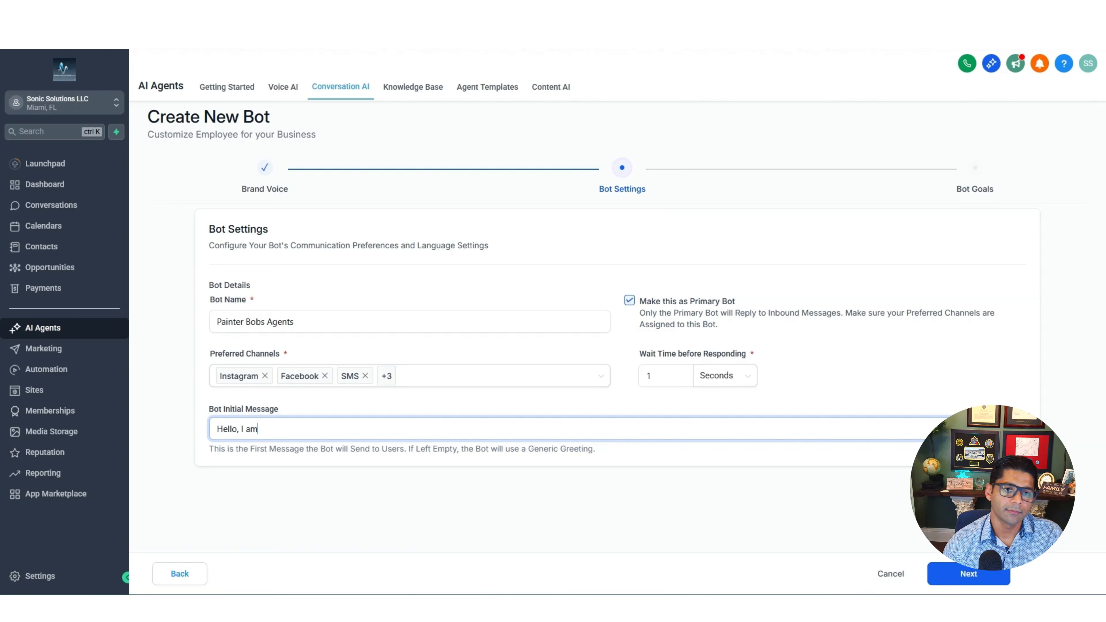
pyautogui.write(' an AI agent.  how can I assist you ')
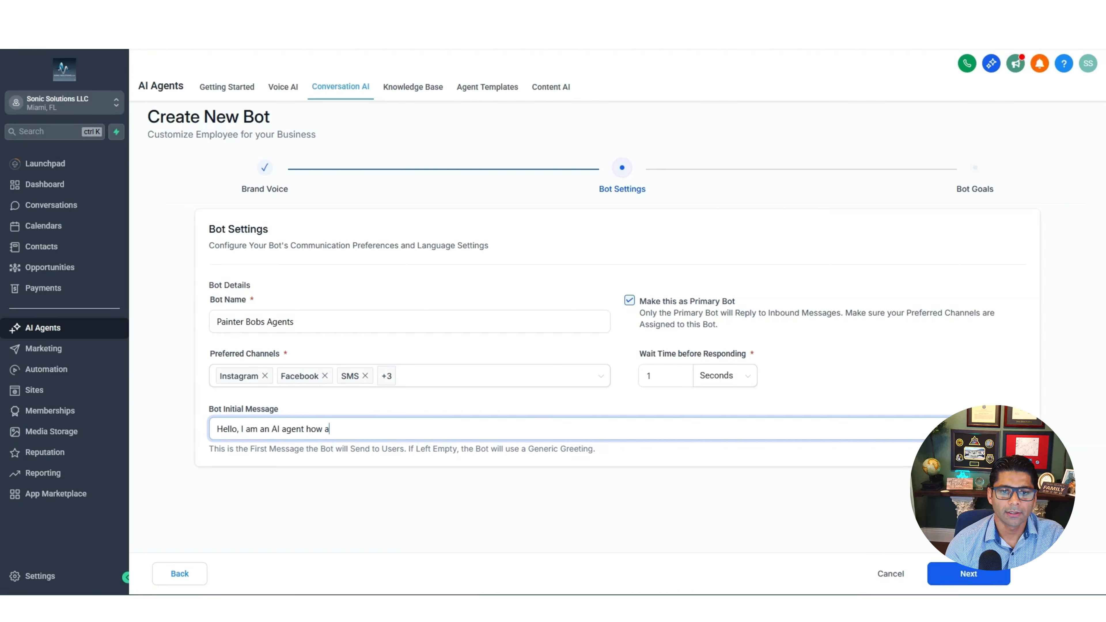
pyautogui.write('today')
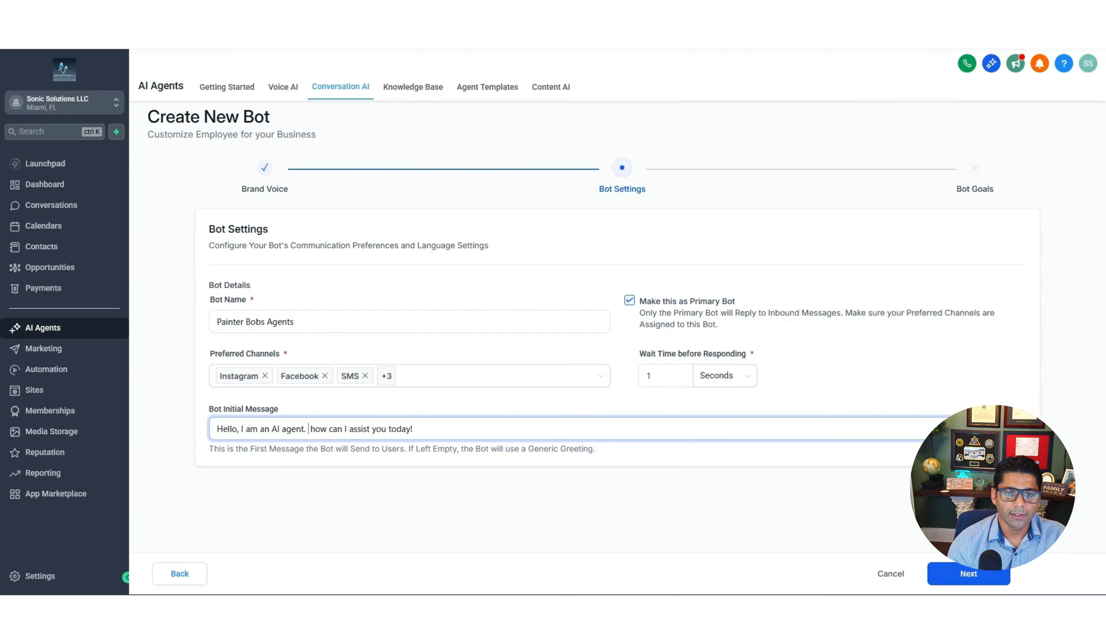
pyautogui.write('You can speak to me norm')
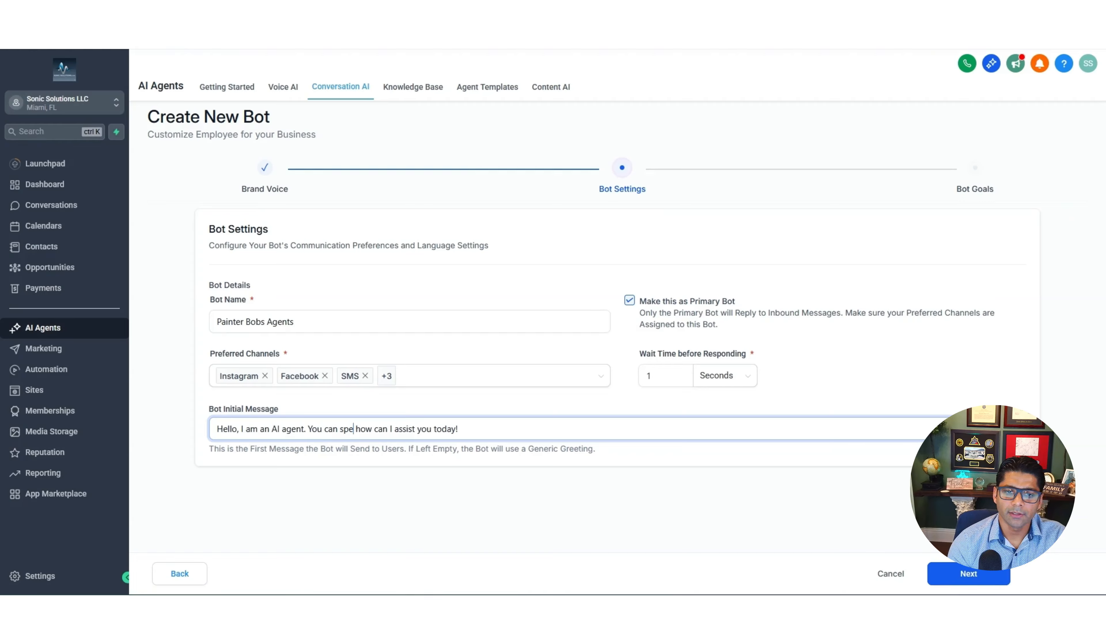
pyautogui.write('ally. H')
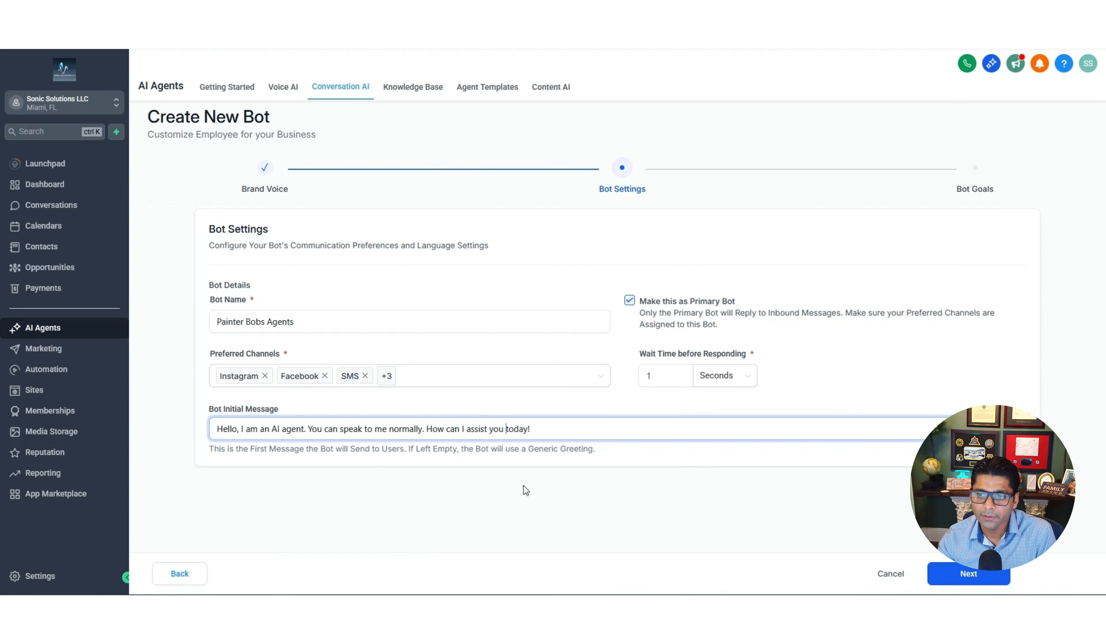
pyautogui.click(980, 575)
# Tick Street Address and City under Information Collection in Bot Goals
pyautogui.scroll(-3, 673, 465)
pyautogui.scroll(3, 673, 465)
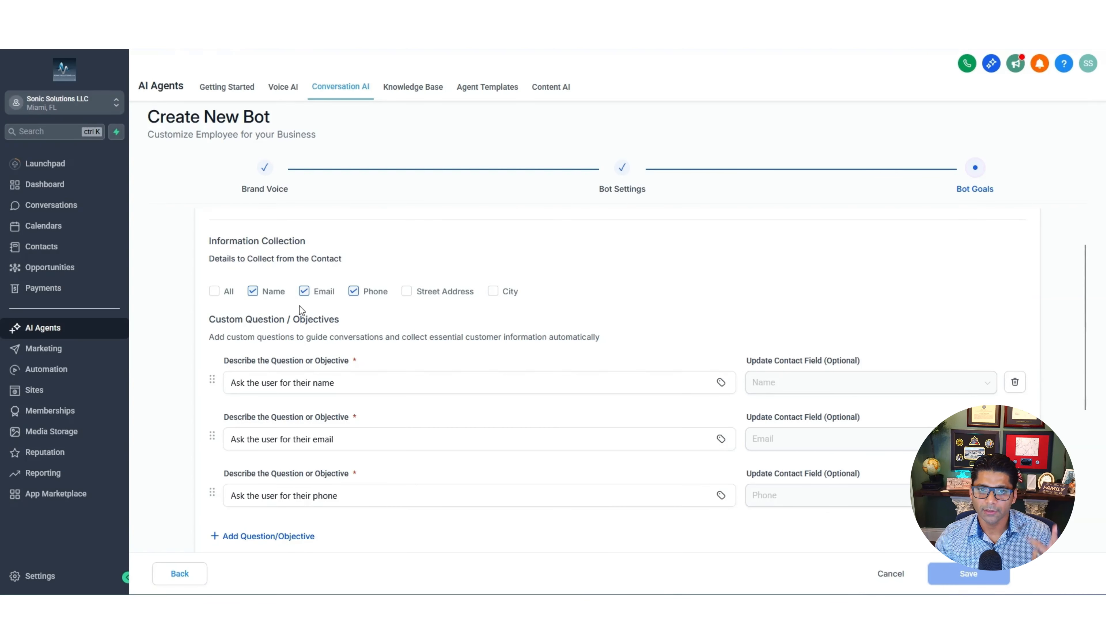
pyautogui.click(409, 293)
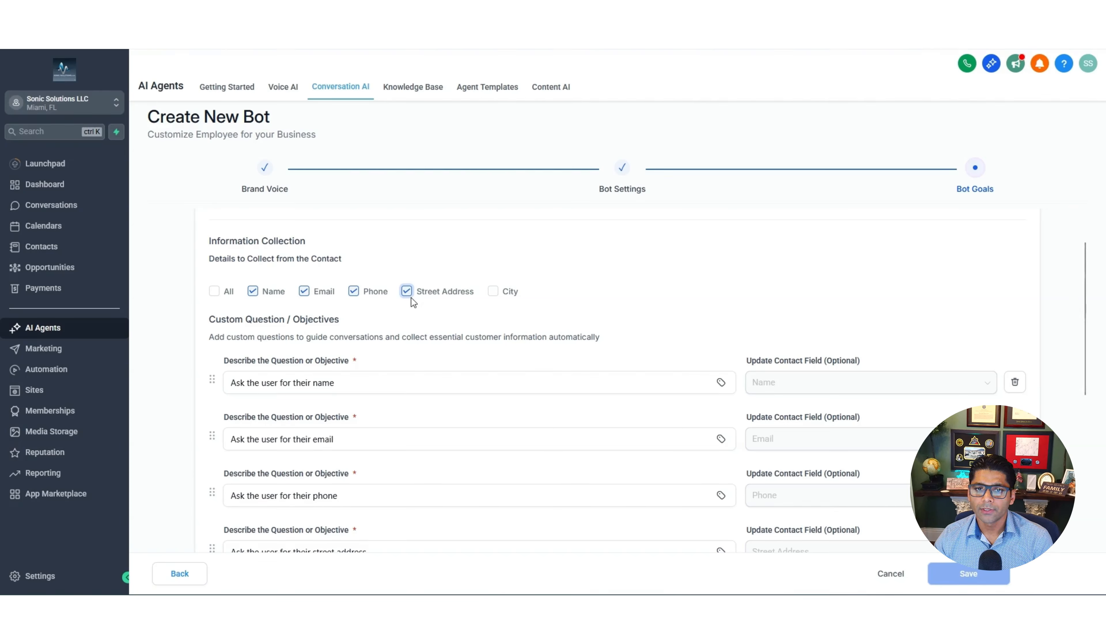
pyautogui.click(492, 291)
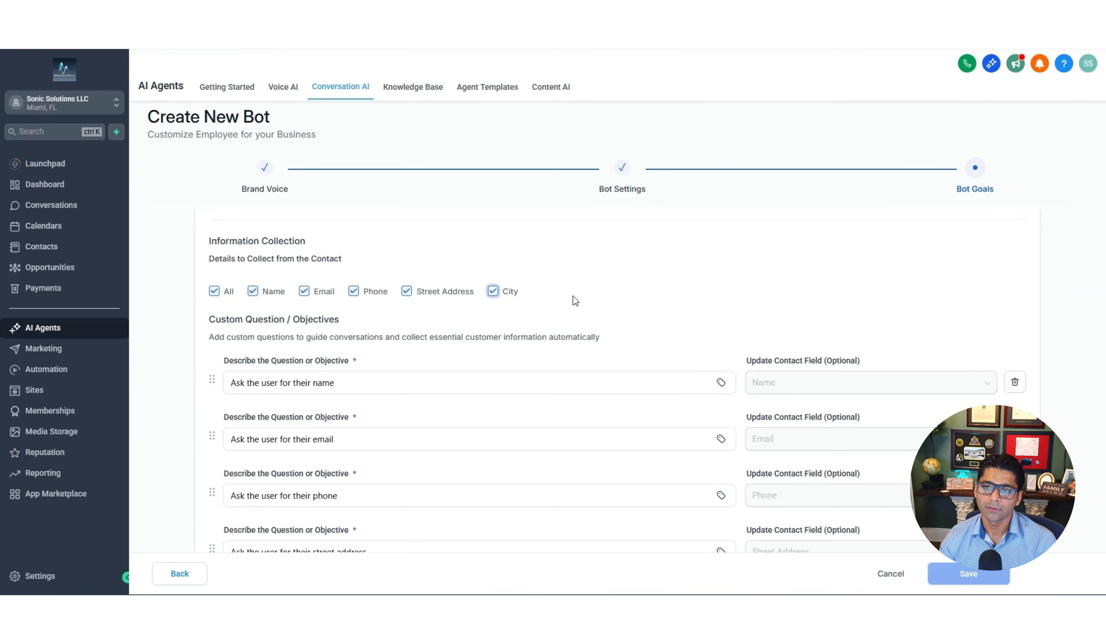
pyautogui.scroll(-7, 573, 296)
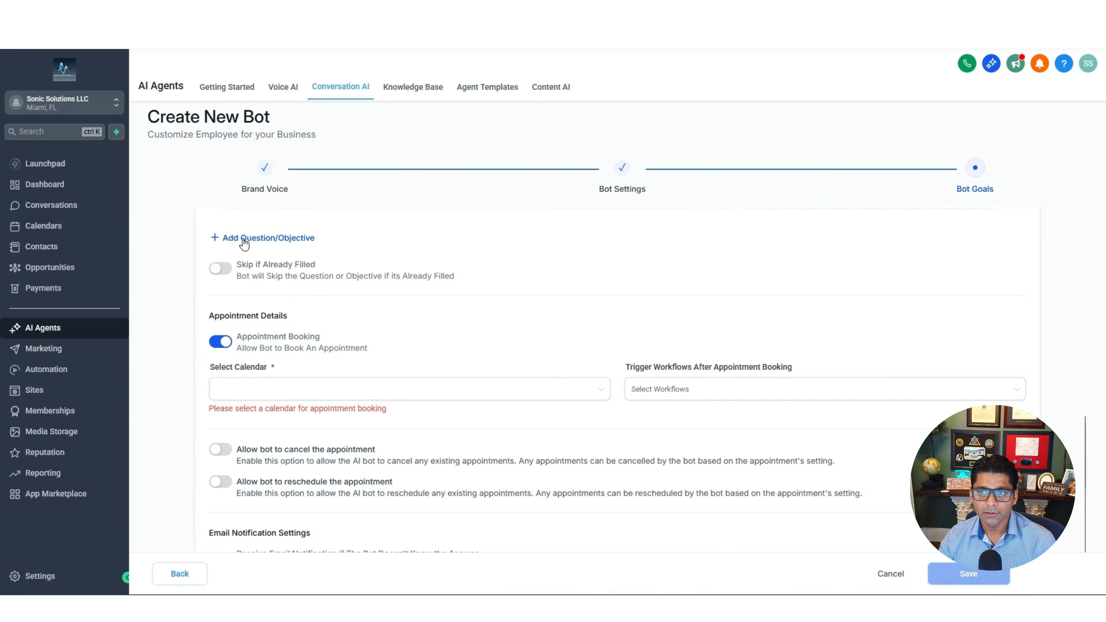
# Select John's Nail Salon Calendar as the bot's booking calendar
pyautogui.scroll(-1, 588, 348)
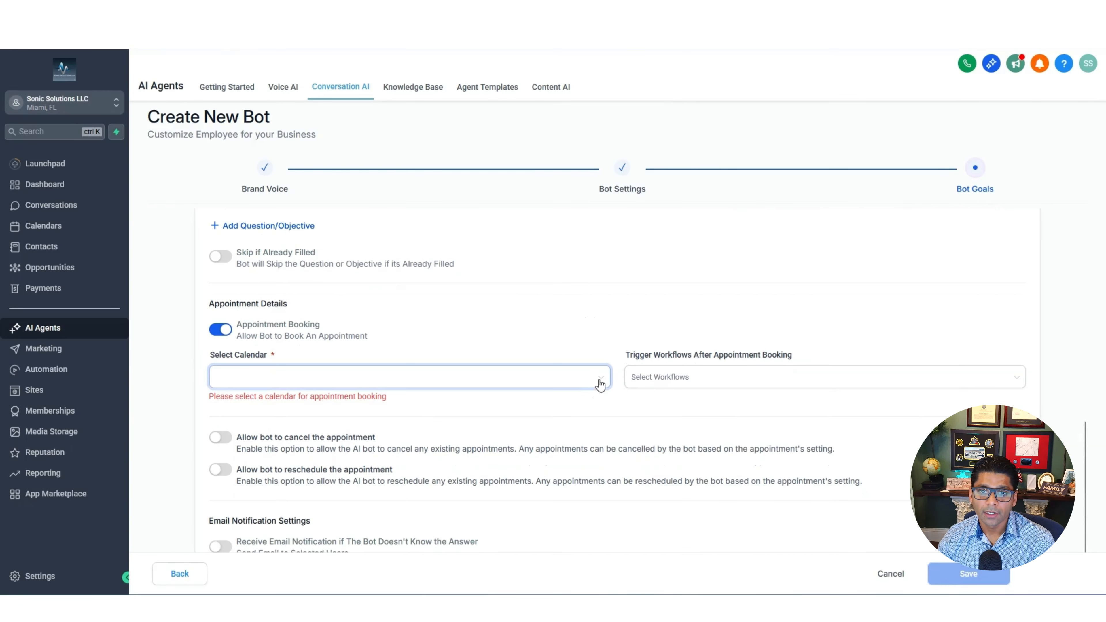
pyautogui.click(599, 384)
pyautogui.scroll(-5, 420, 329)
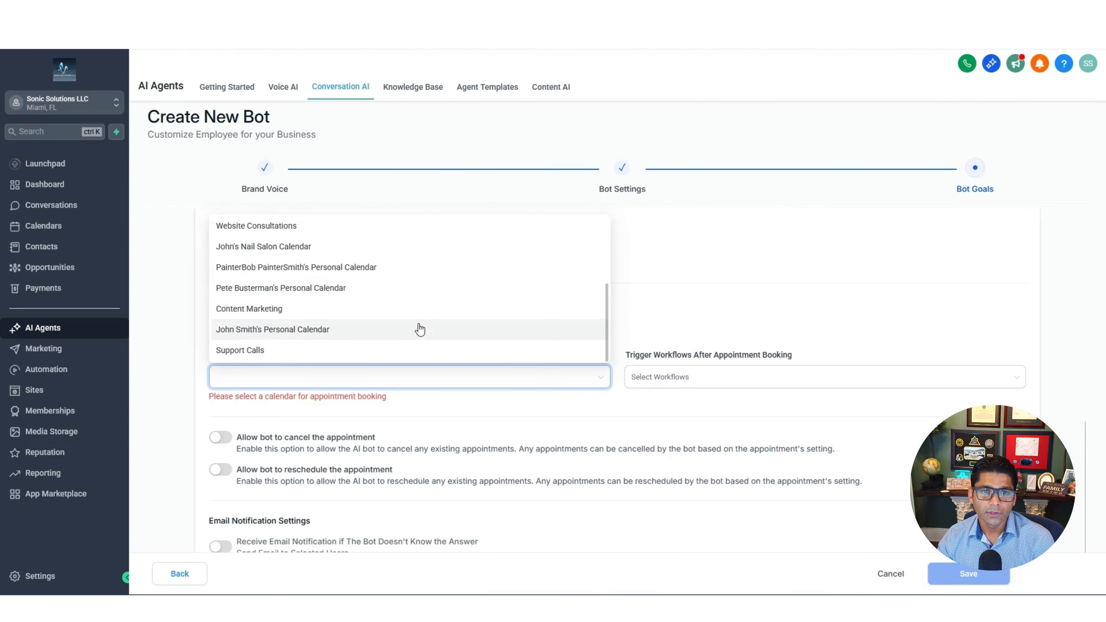
pyautogui.click(310, 247)
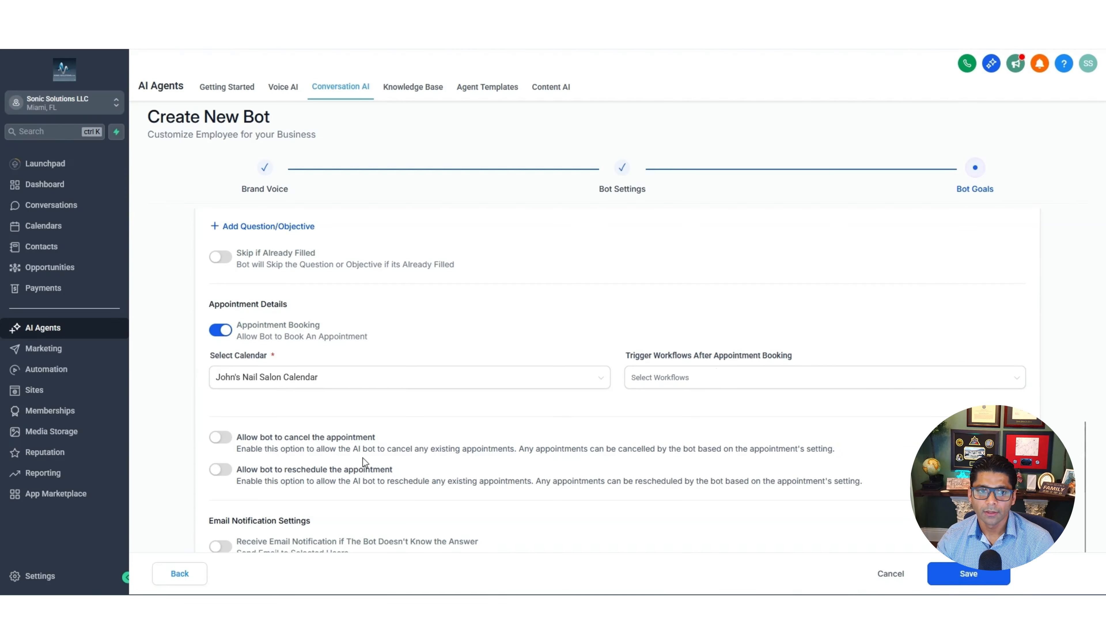
# Allow cancelling and rescheduling appointments, skip workflows, and turn on email notifications
pyautogui.click(222, 440)
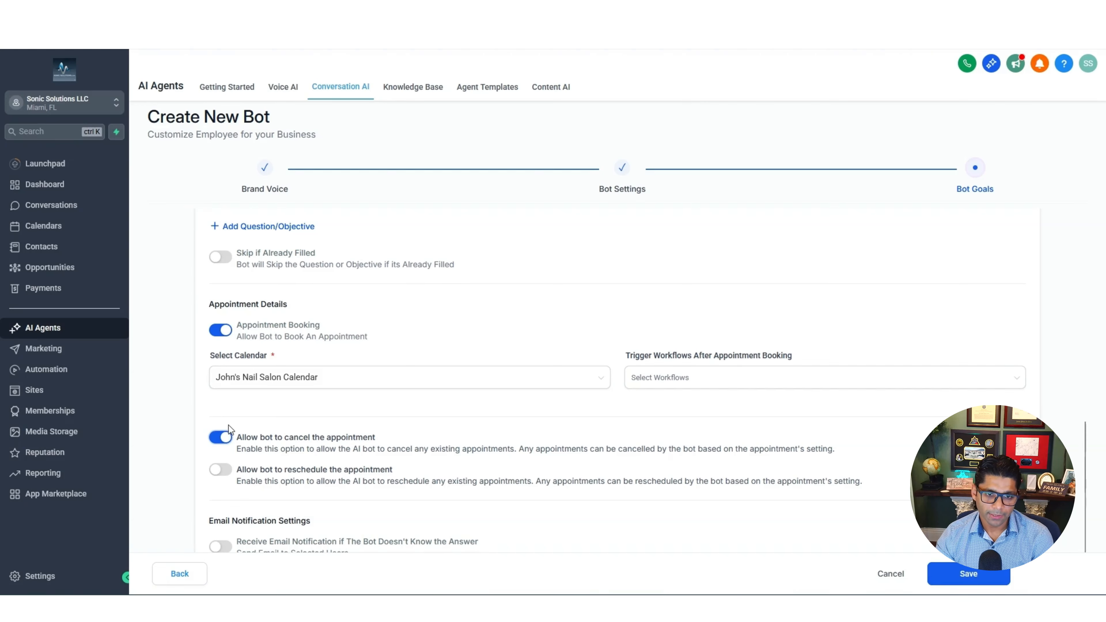
pyautogui.click(834, 386)
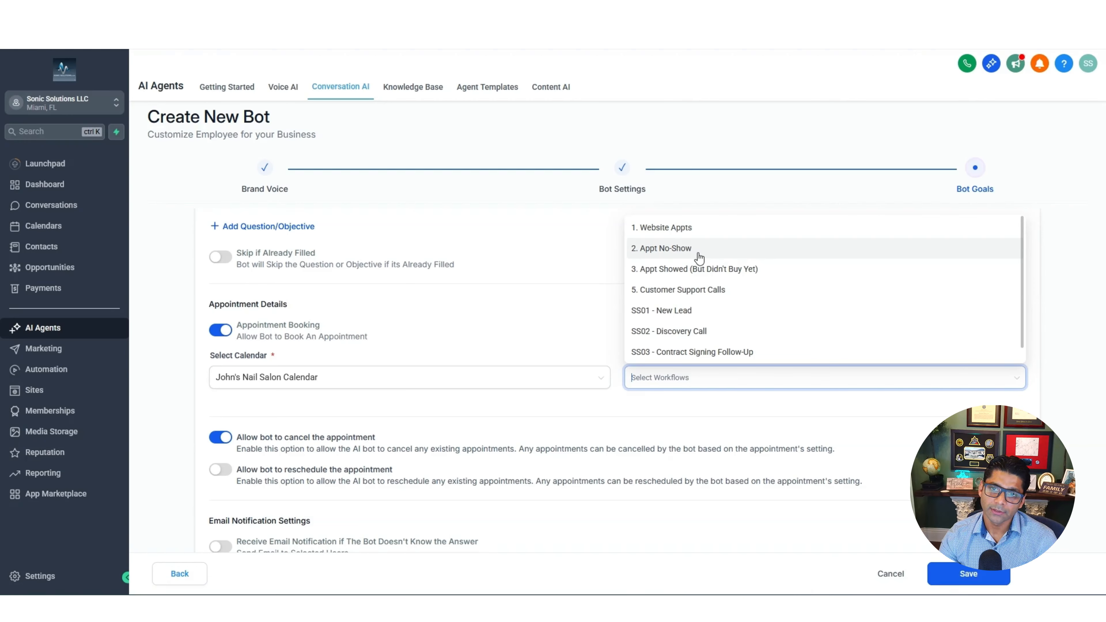
pyautogui.scroll(-1, 705, 287)
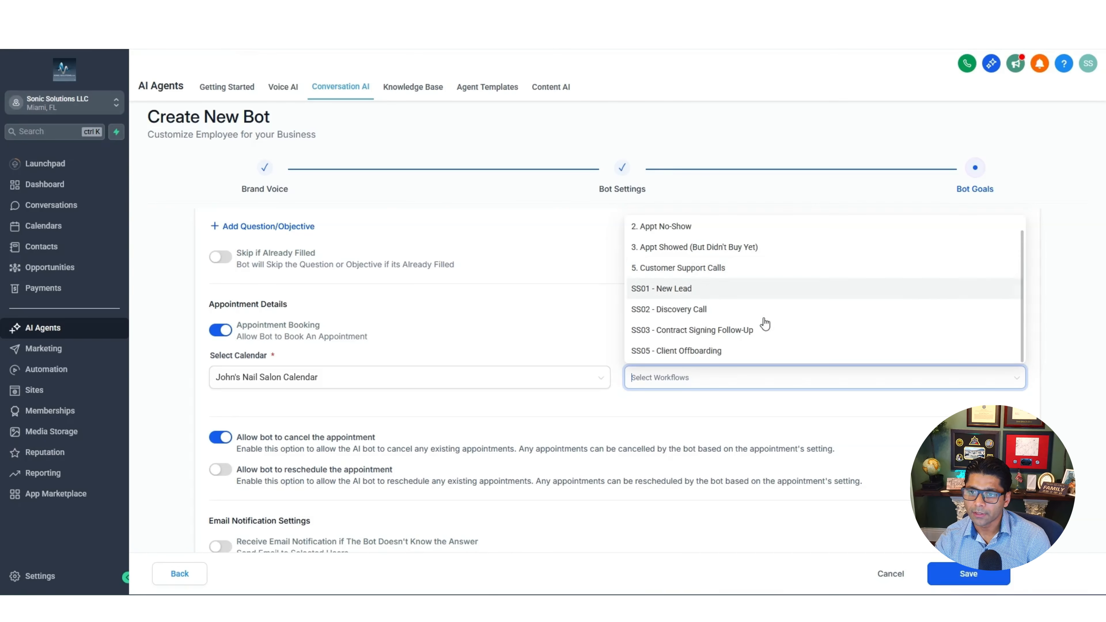
pyautogui.click(566, 404)
pyautogui.click(225, 474)
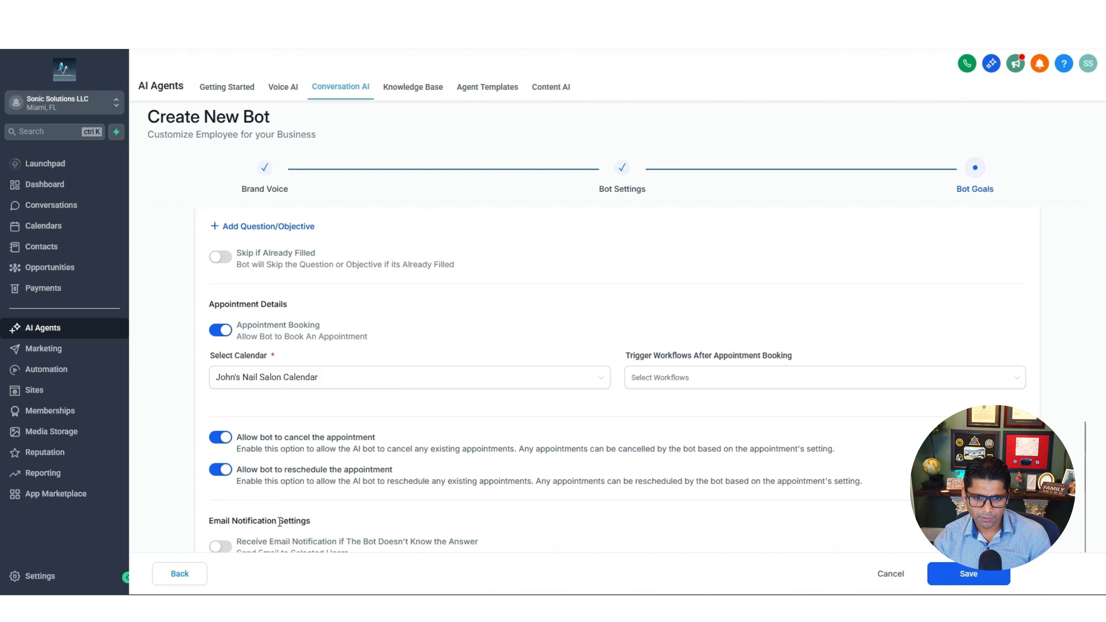
pyautogui.click(223, 550)
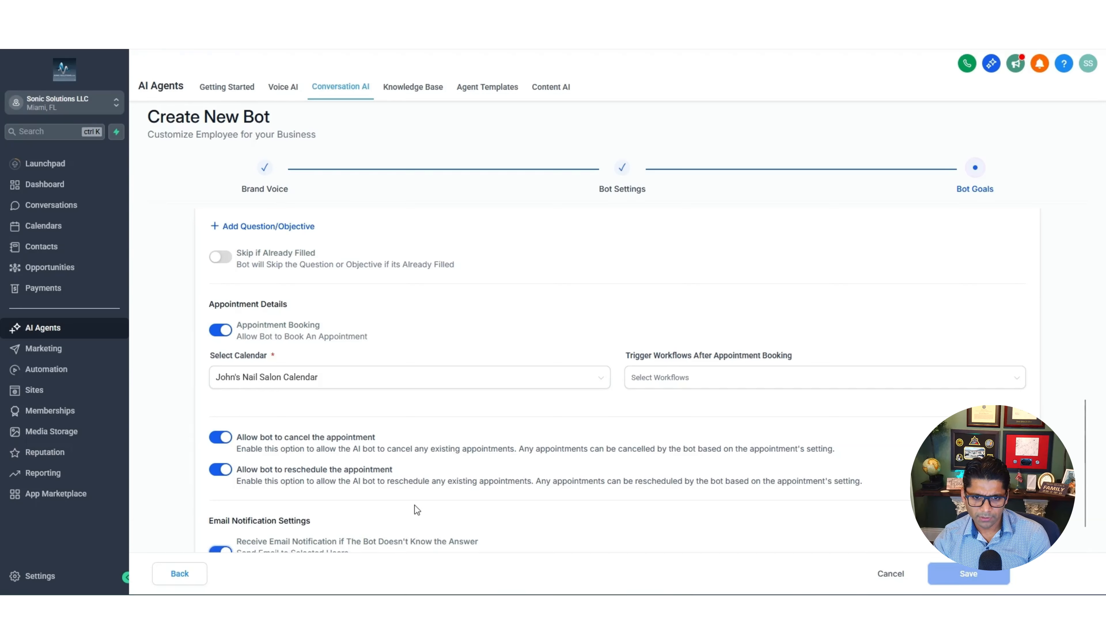
pyautogui.scroll(-2, 414, 505)
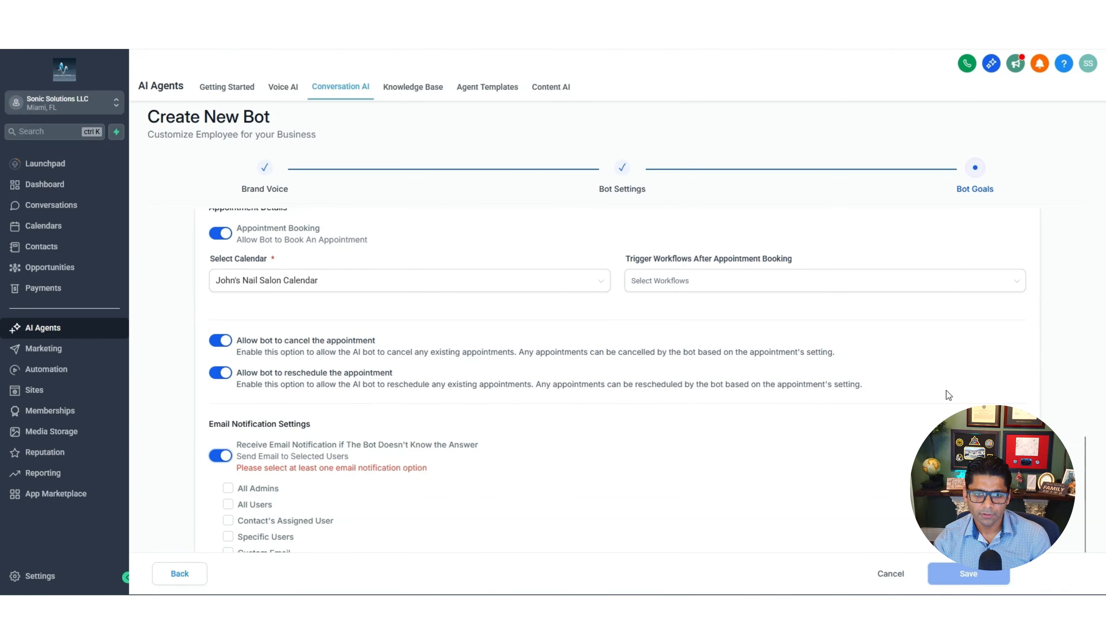
# Toggle the admins, users and assigned-user notification recipients off again, then go to Knowledge Base
pyautogui.click(193, 509)
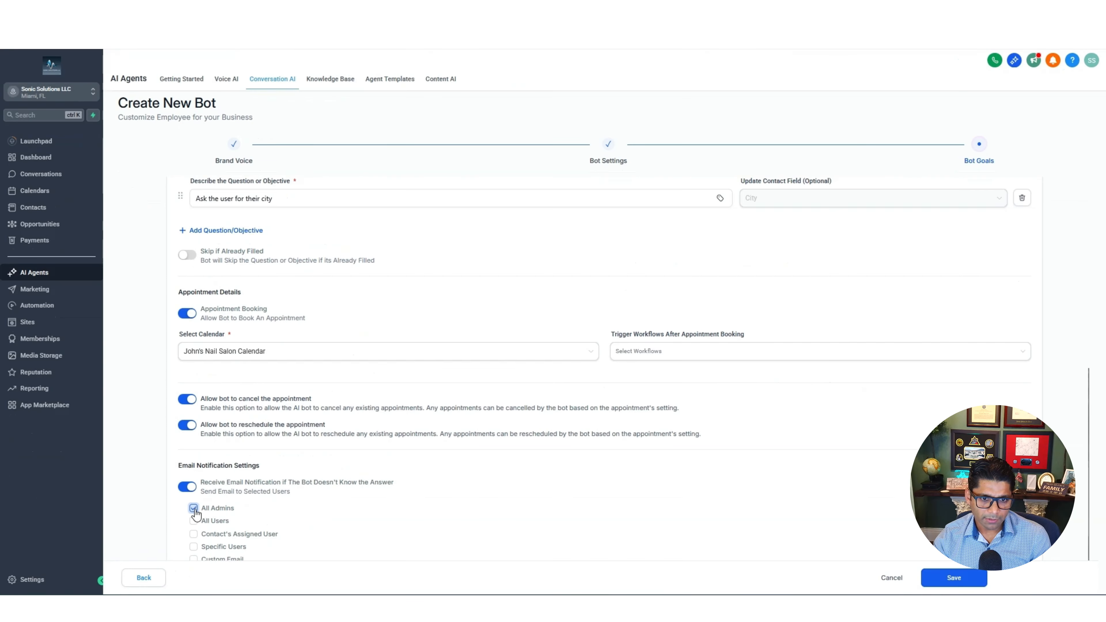
pyautogui.click(194, 508)
pyautogui.click(194, 521)
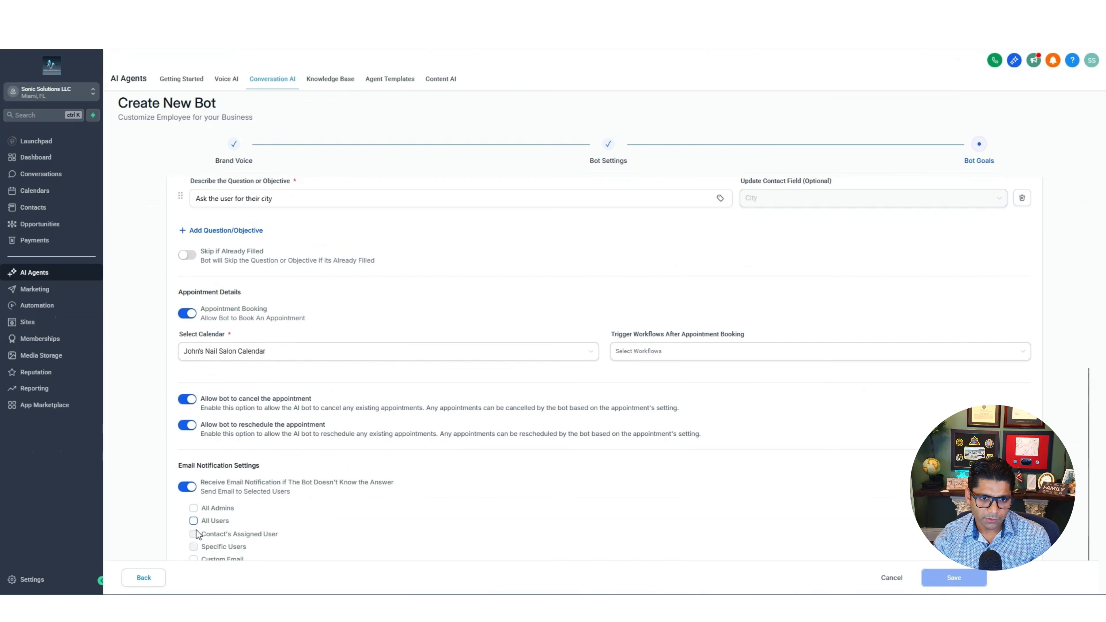
pyautogui.click(194, 521)
pyautogui.click(193, 533)
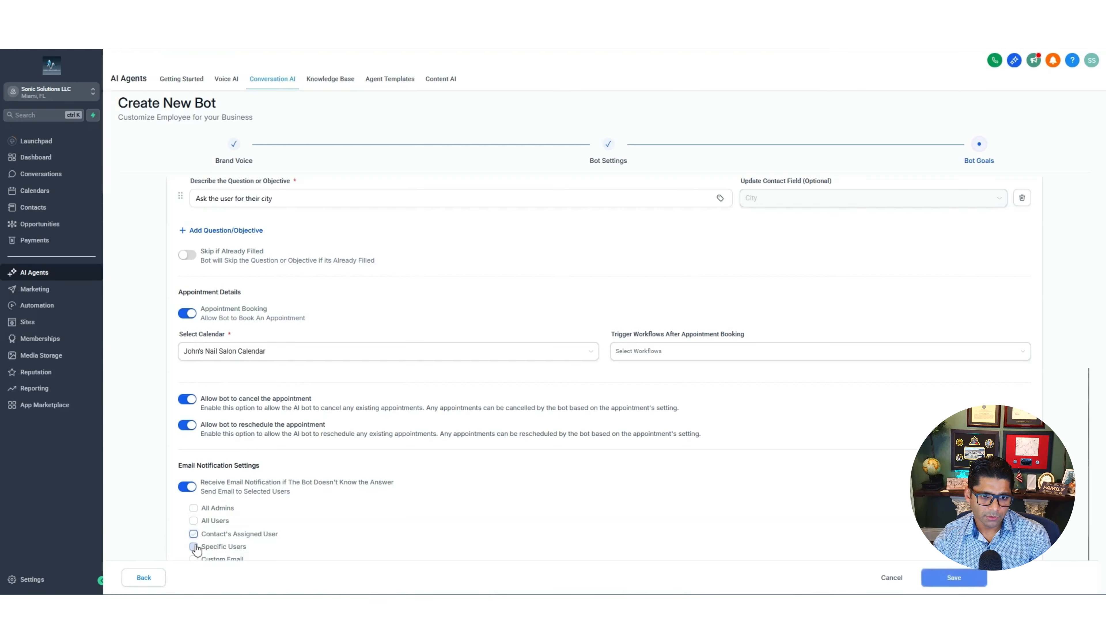
pyautogui.click(194, 533)
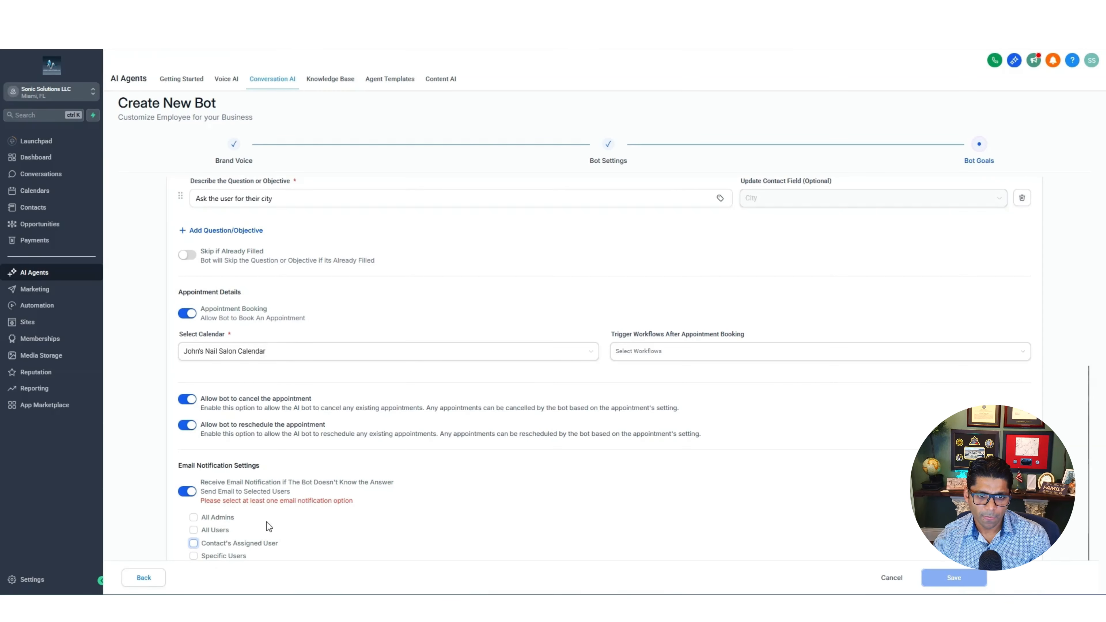
pyautogui.scroll(10, 633, 378)
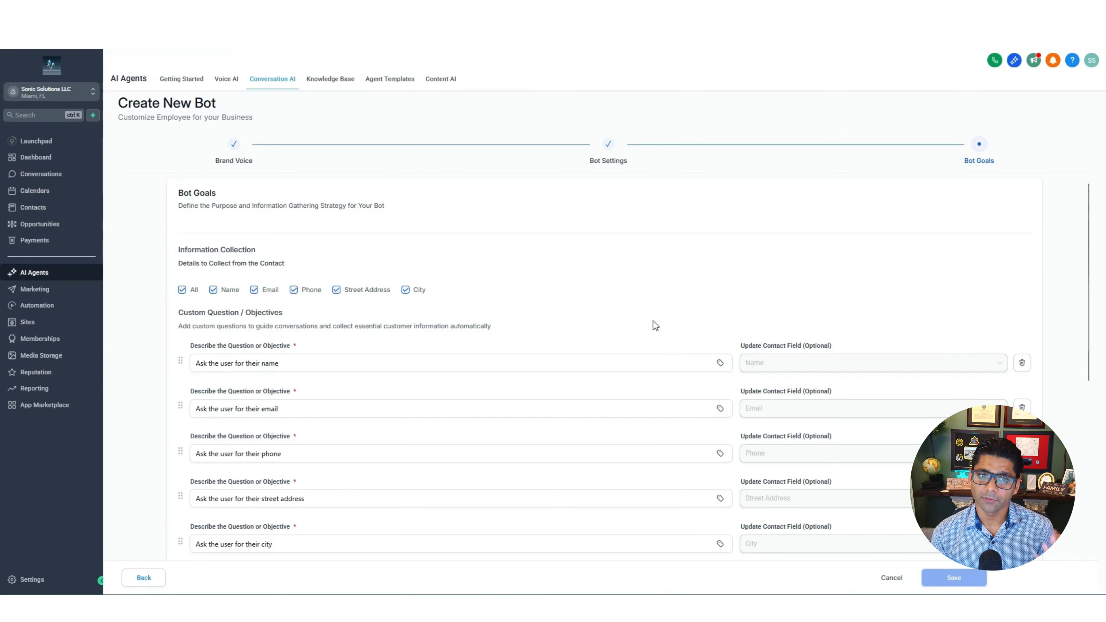
pyautogui.click(326, 83)
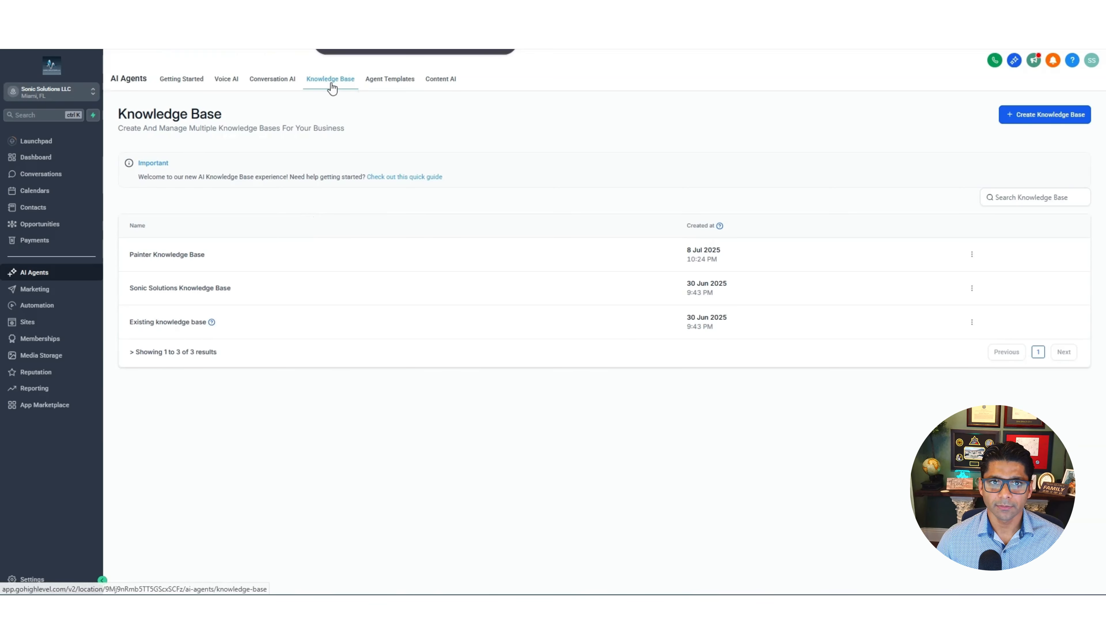
# Create a knowledge base named 'Nail Salon Knowledge Base' and view its Web Crawler sources
pyautogui.click(1059, 123)
pyautogui.click(588, 279)
pyautogui.write('Nai')
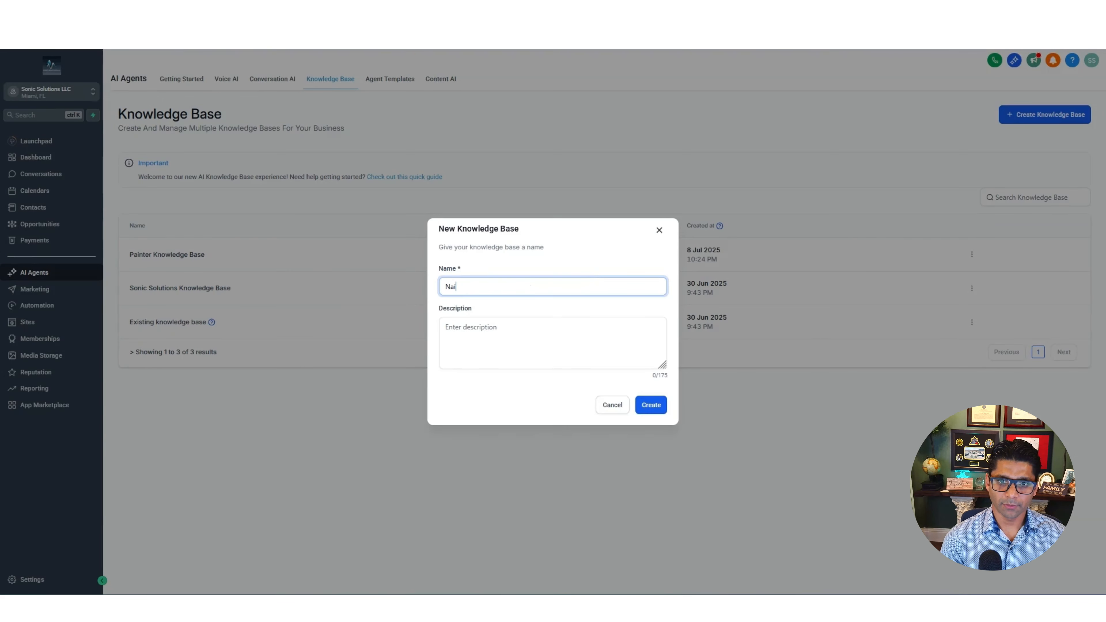
pyautogui.write('l Salon Knowledge Base')
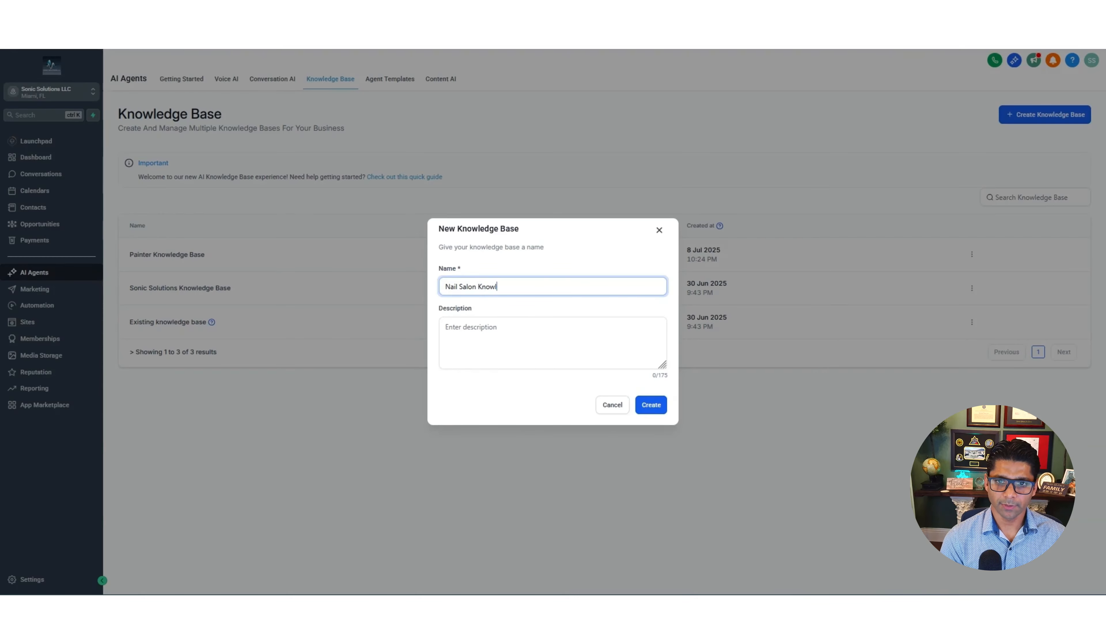
pyautogui.click(588, 331)
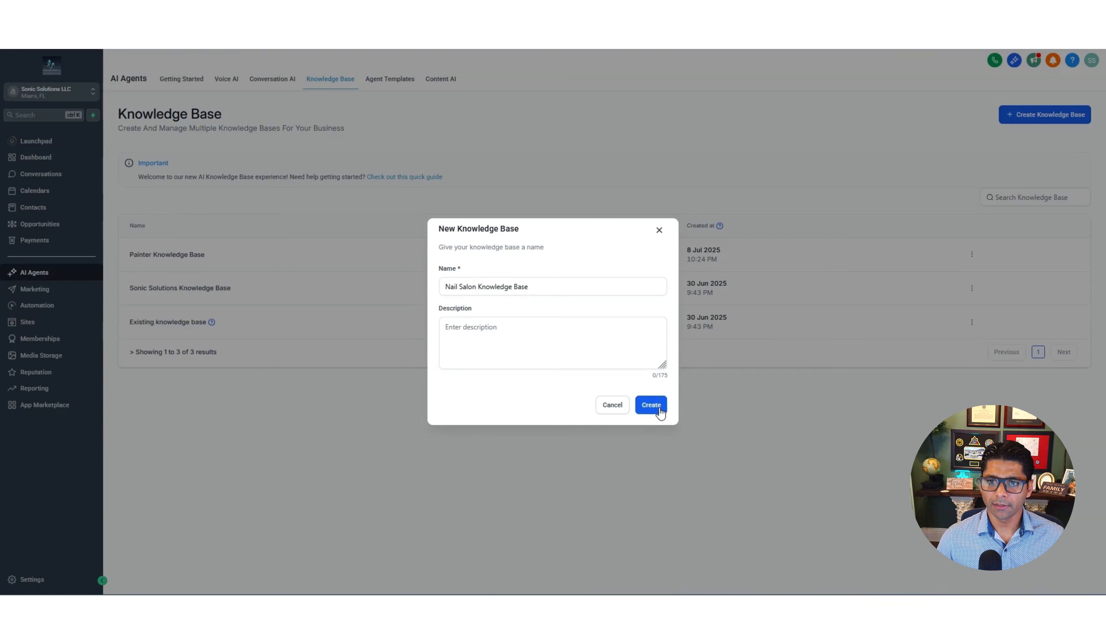
pyautogui.click(650, 405)
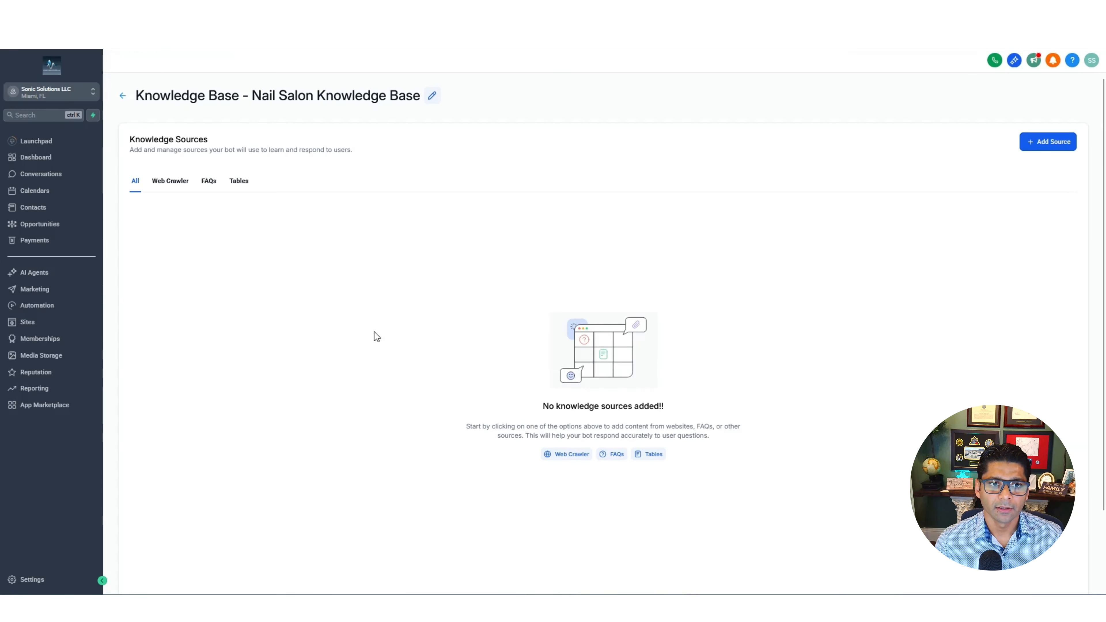
pyautogui.click(168, 183)
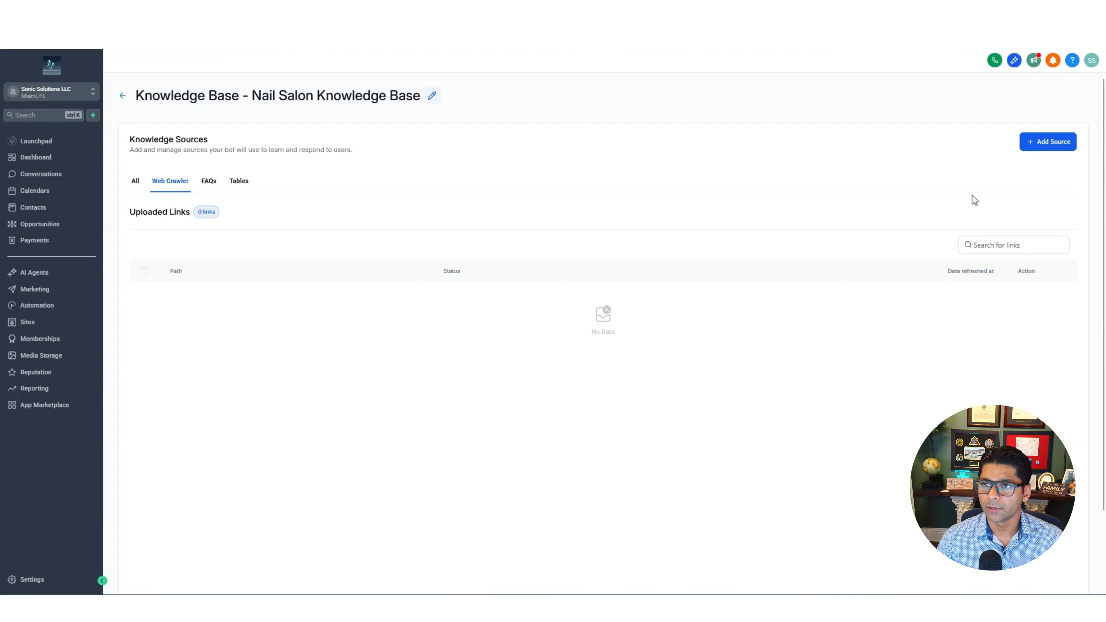
# Start a Web Crawler source and enter nailsalonsarasota.com as the website address
pyautogui.click(1056, 147)
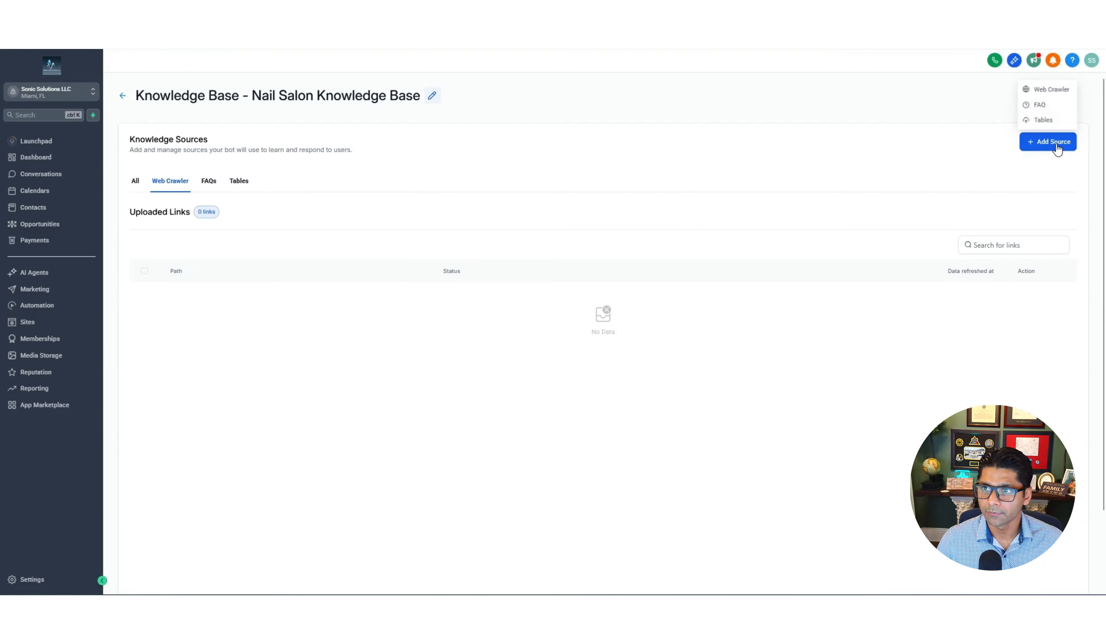
pyautogui.click(1050, 89)
pyautogui.click(551, 335)
pyautogui.write('nail')
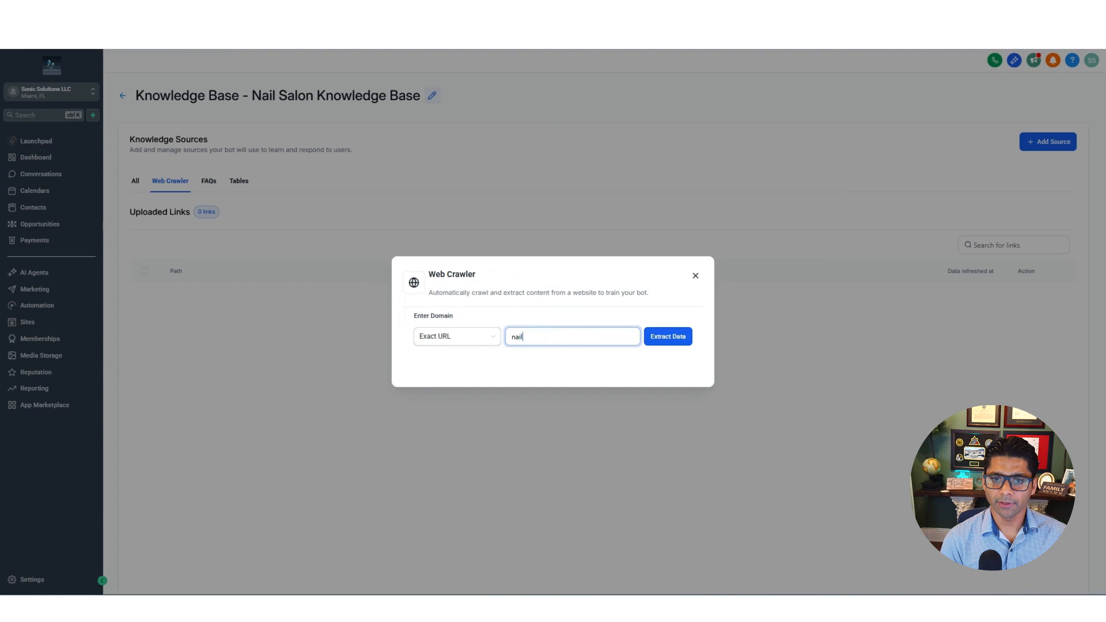
pyautogui.write('salonsarasota.com')
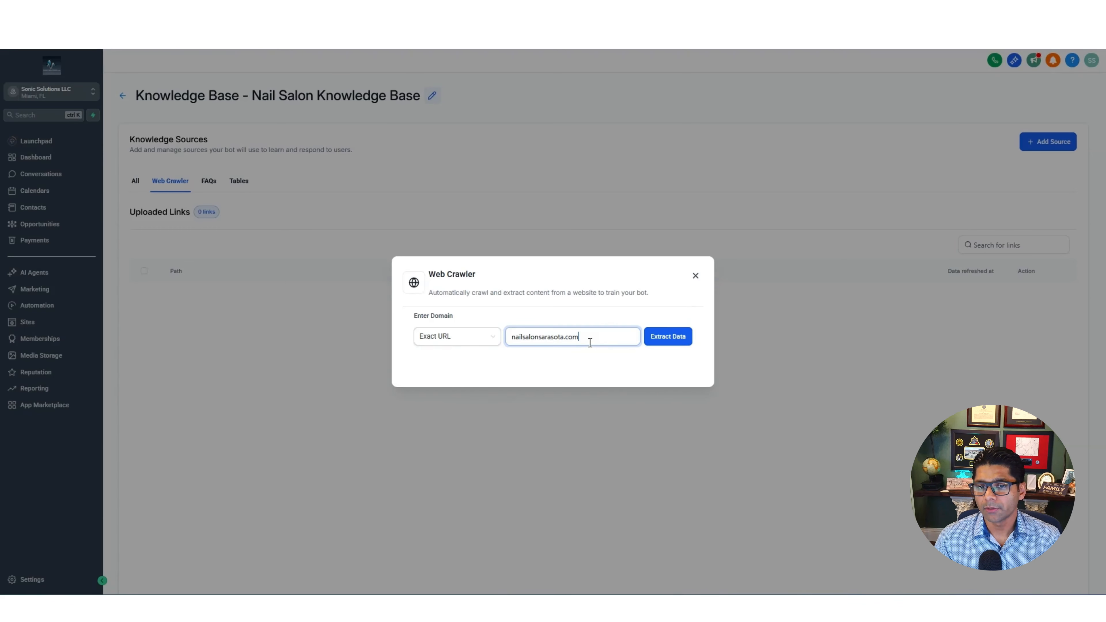
# Close the Web Crawler without extracting anything and switch to the FAQs sources
pyautogui.doubleClick(563, 339)
pyautogui.click(526, 363)
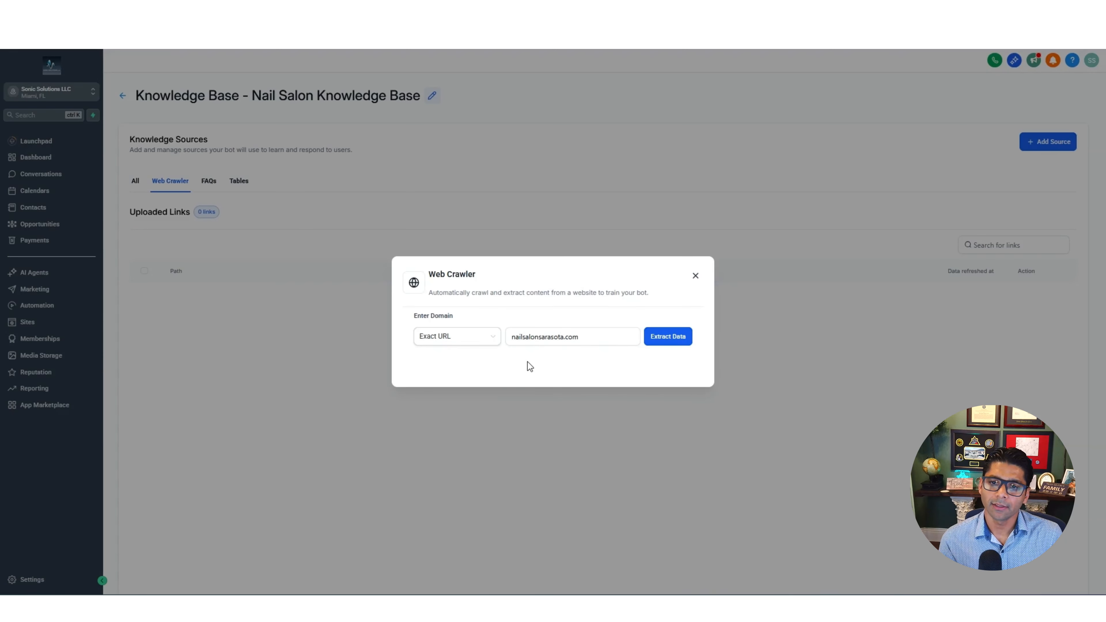
pyautogui.click(695, 276)
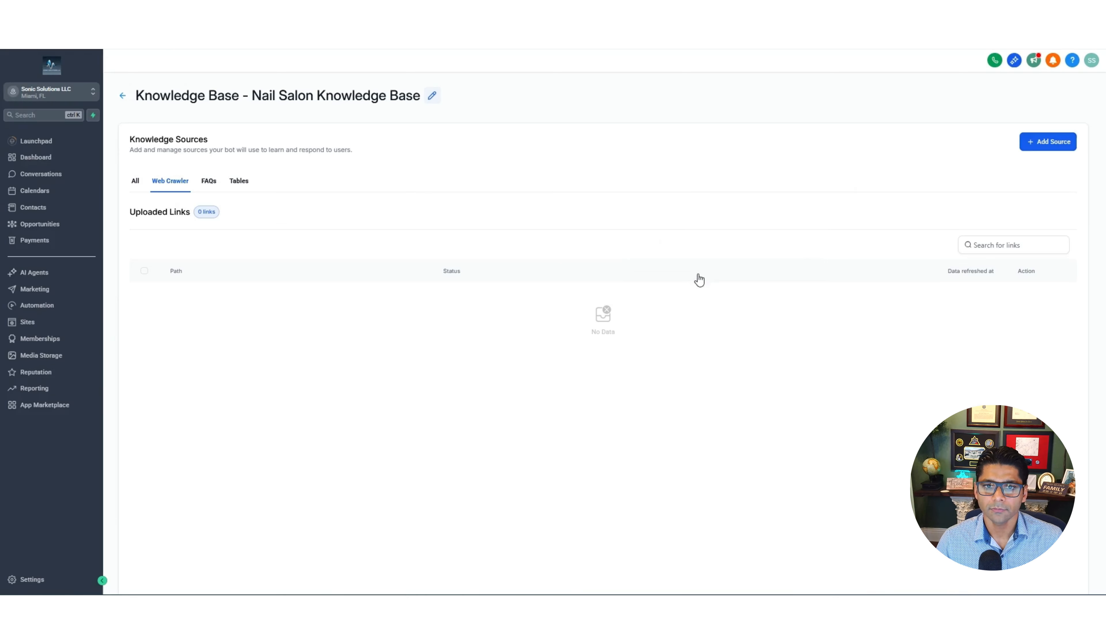
pyautogui.click(209, 181)
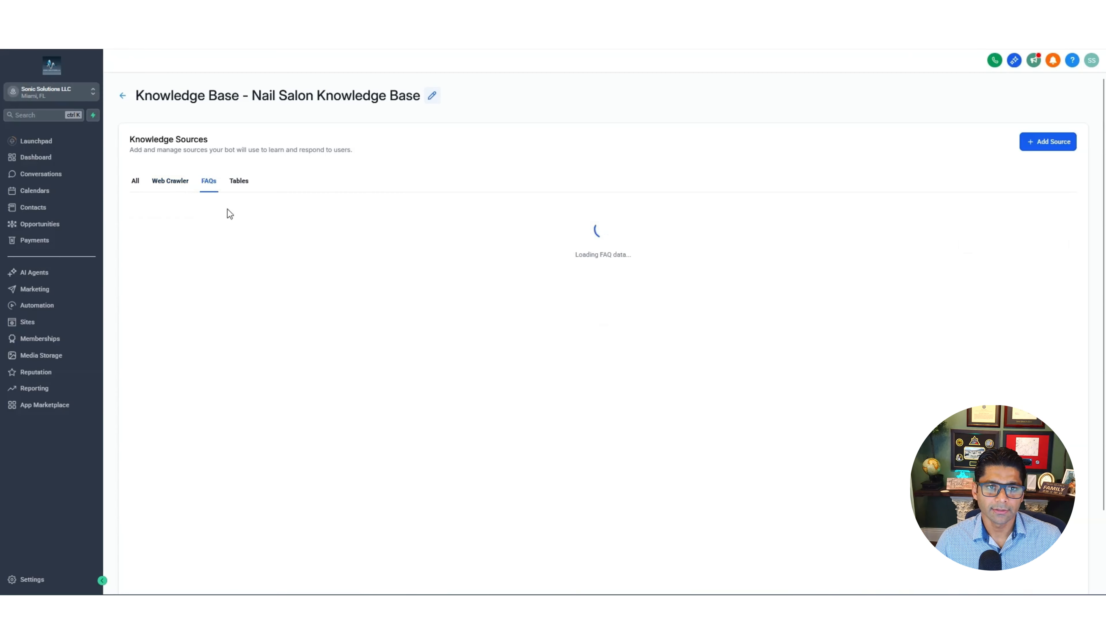
# Start an FAQ source, cancel it with question and answer left empty, then view the Tables sources
pyautogui.click(1045, 143)
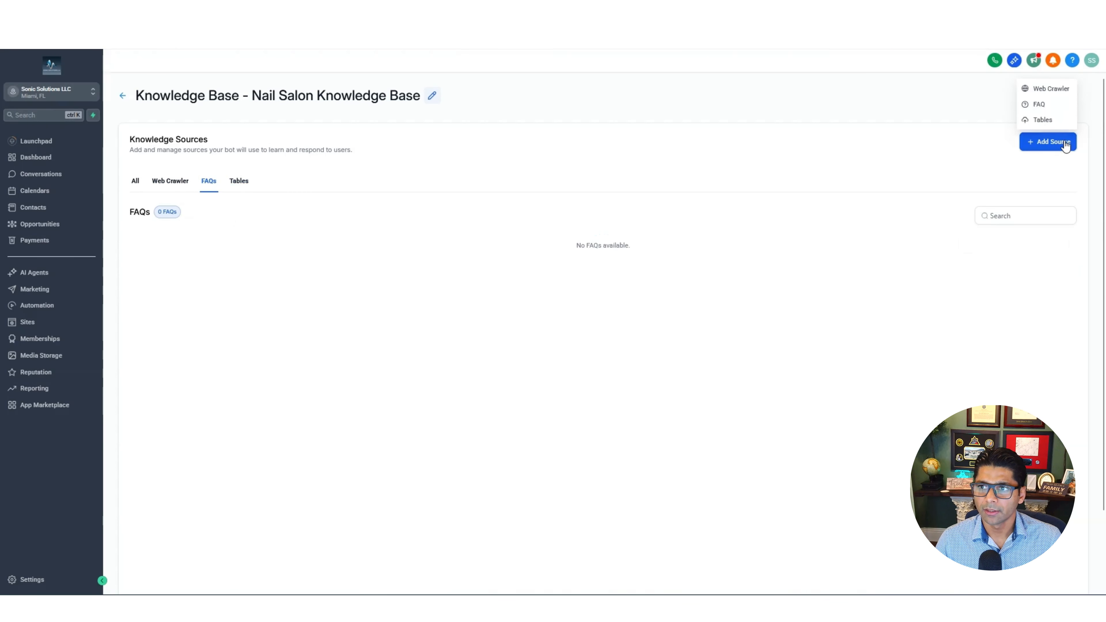
pyautogui.click(1038, 107)
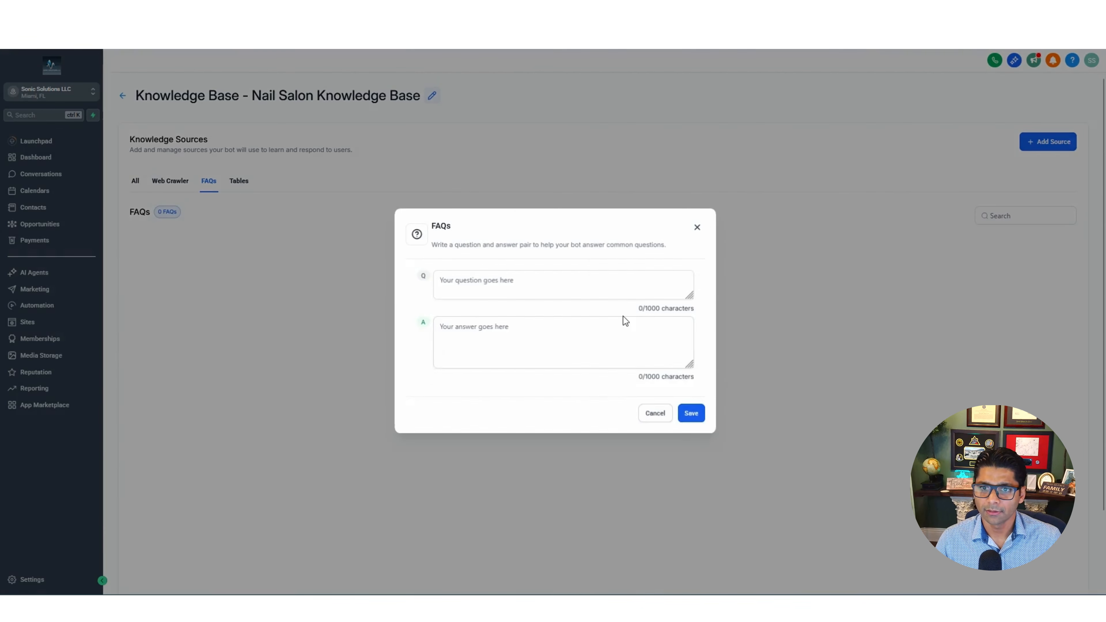
pyautogui.click(608, 325)
pyautogui.click(521, 284)
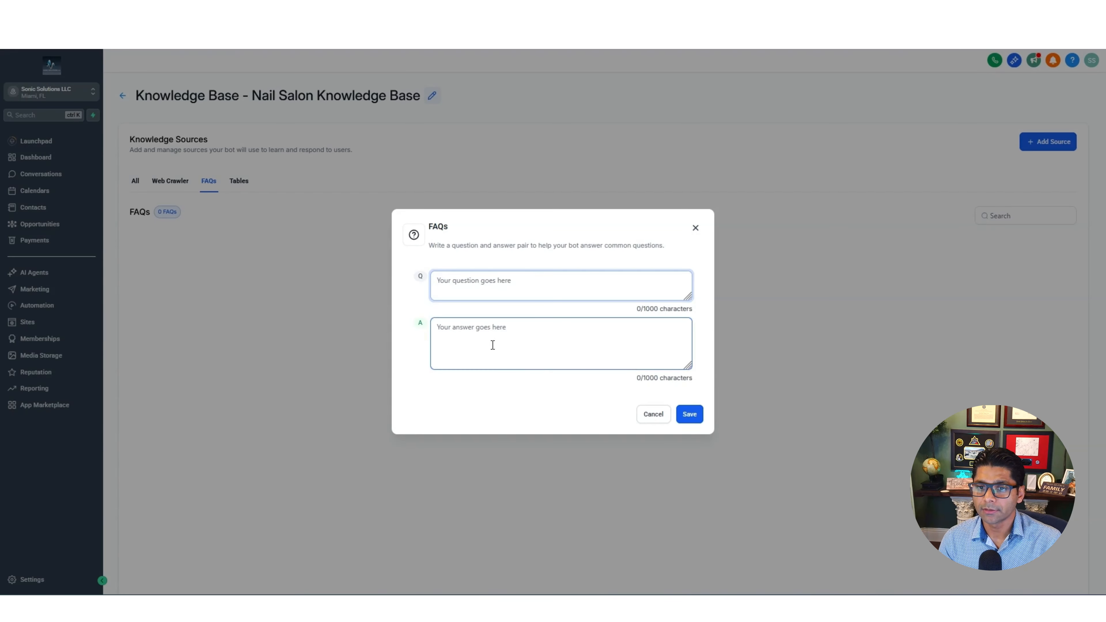
pyautogui.click(653, 413)
pyautogui.click(238, 181)
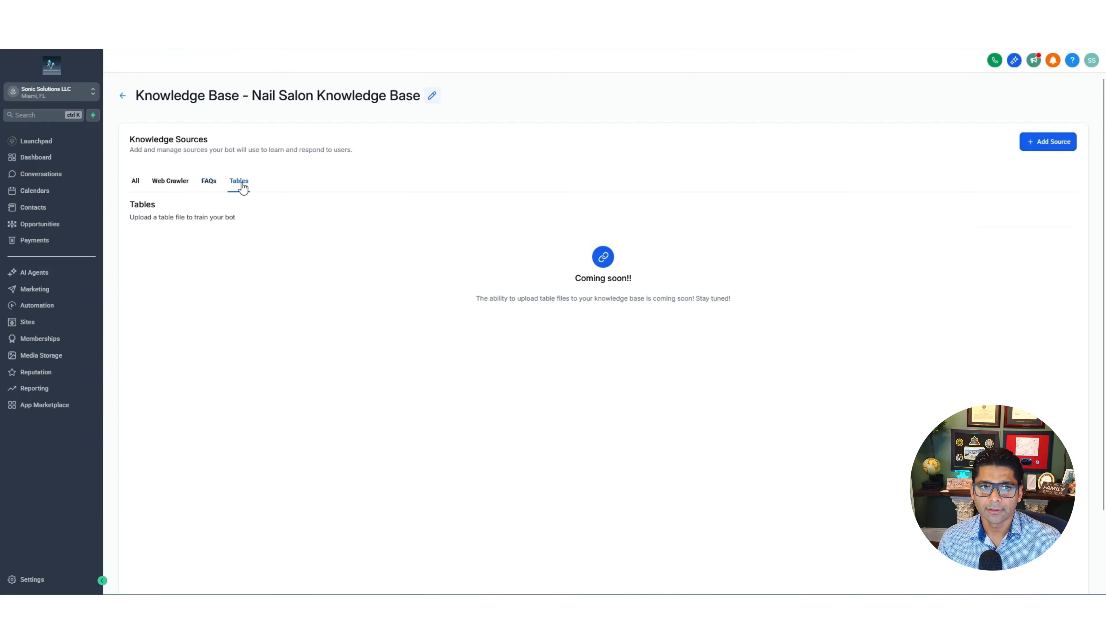